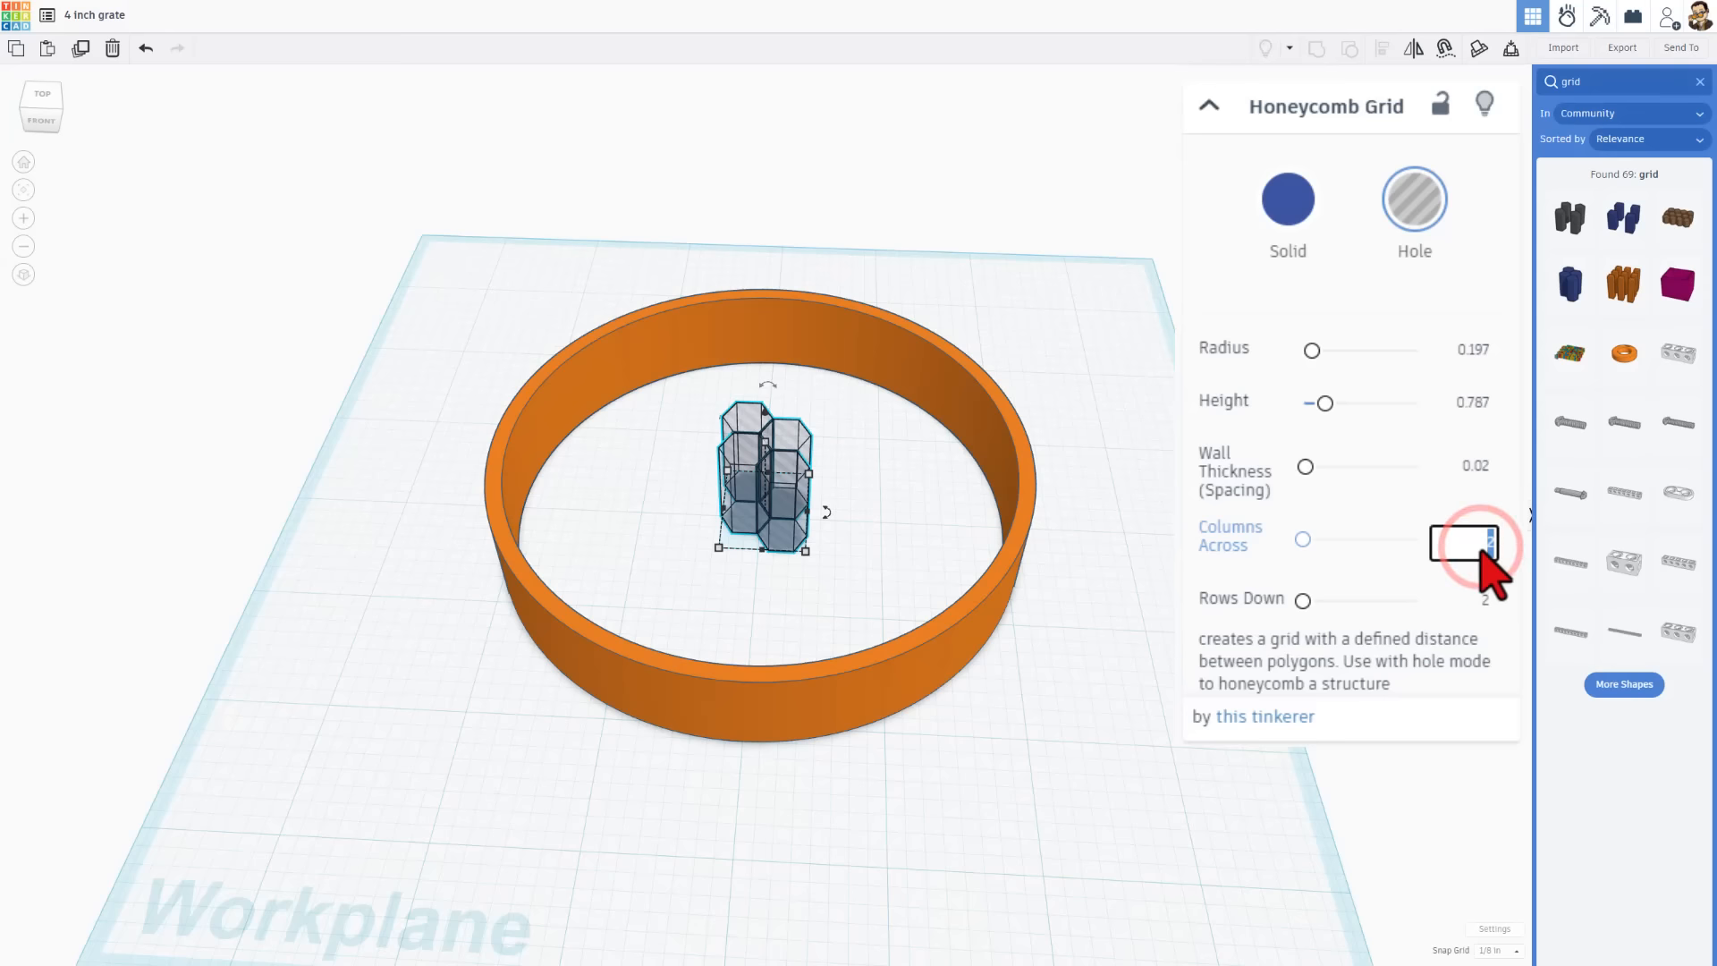
# Step: Set the honeycomb grid to 12 columns across and 12 rows down, and move it over the ring
pyautogui.press('Return')
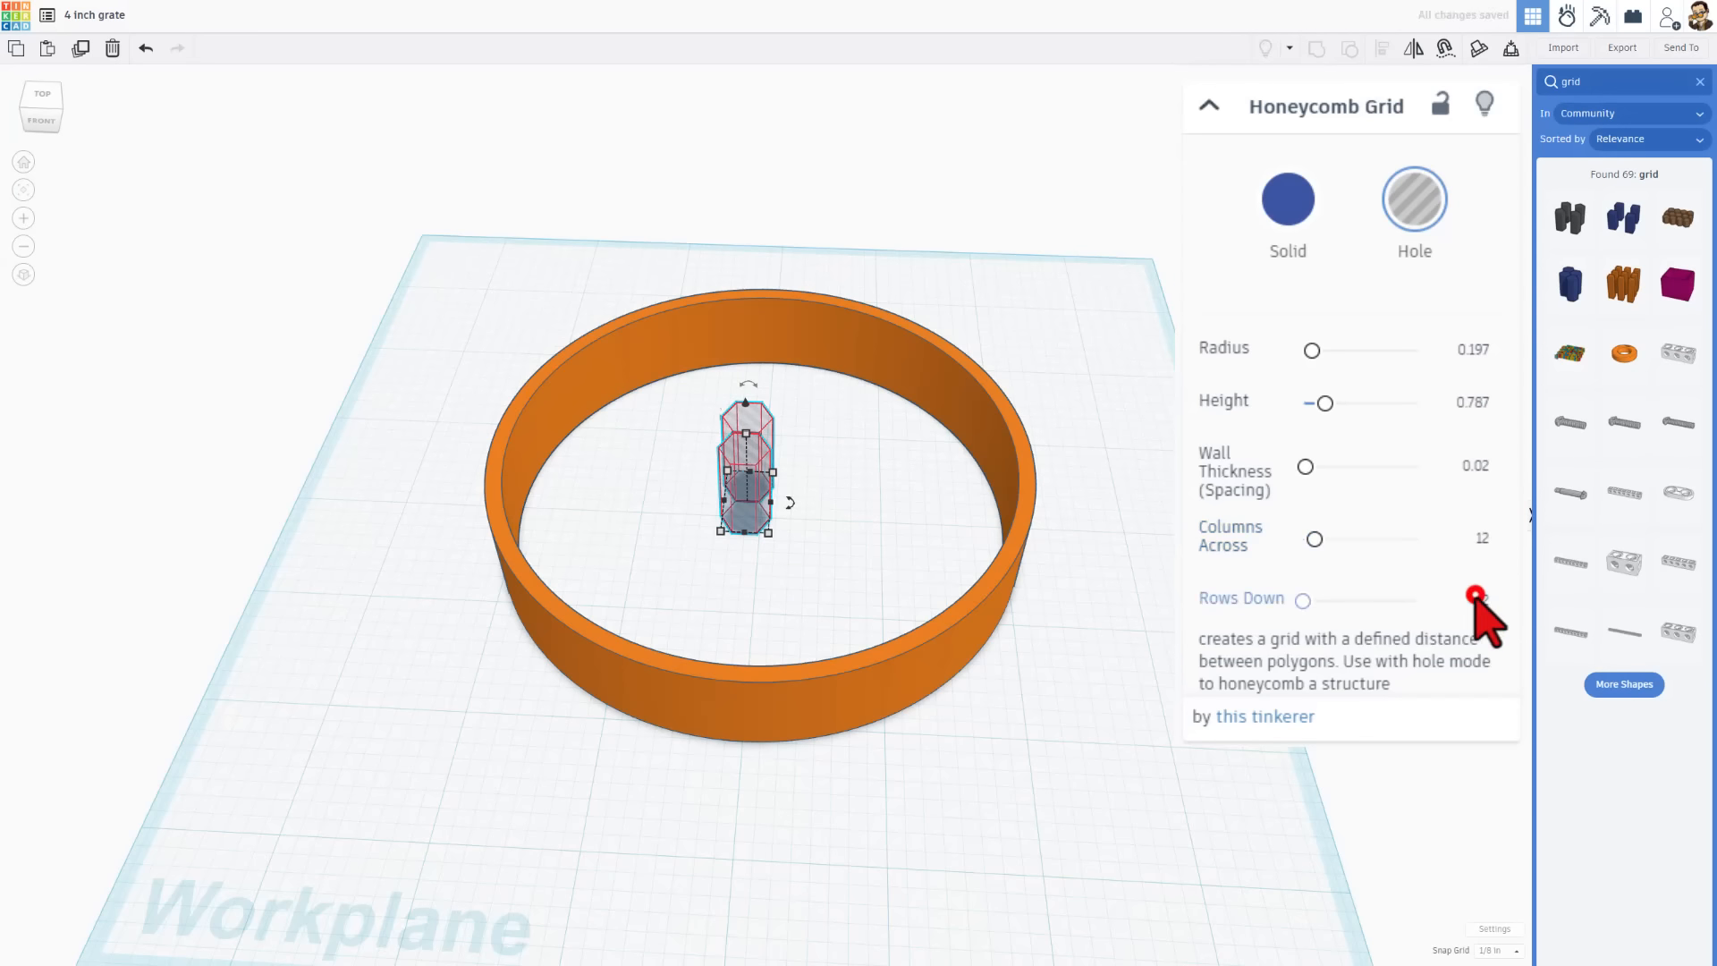
pyautogui.click(1482, 601)
pyautogui.press('Return')
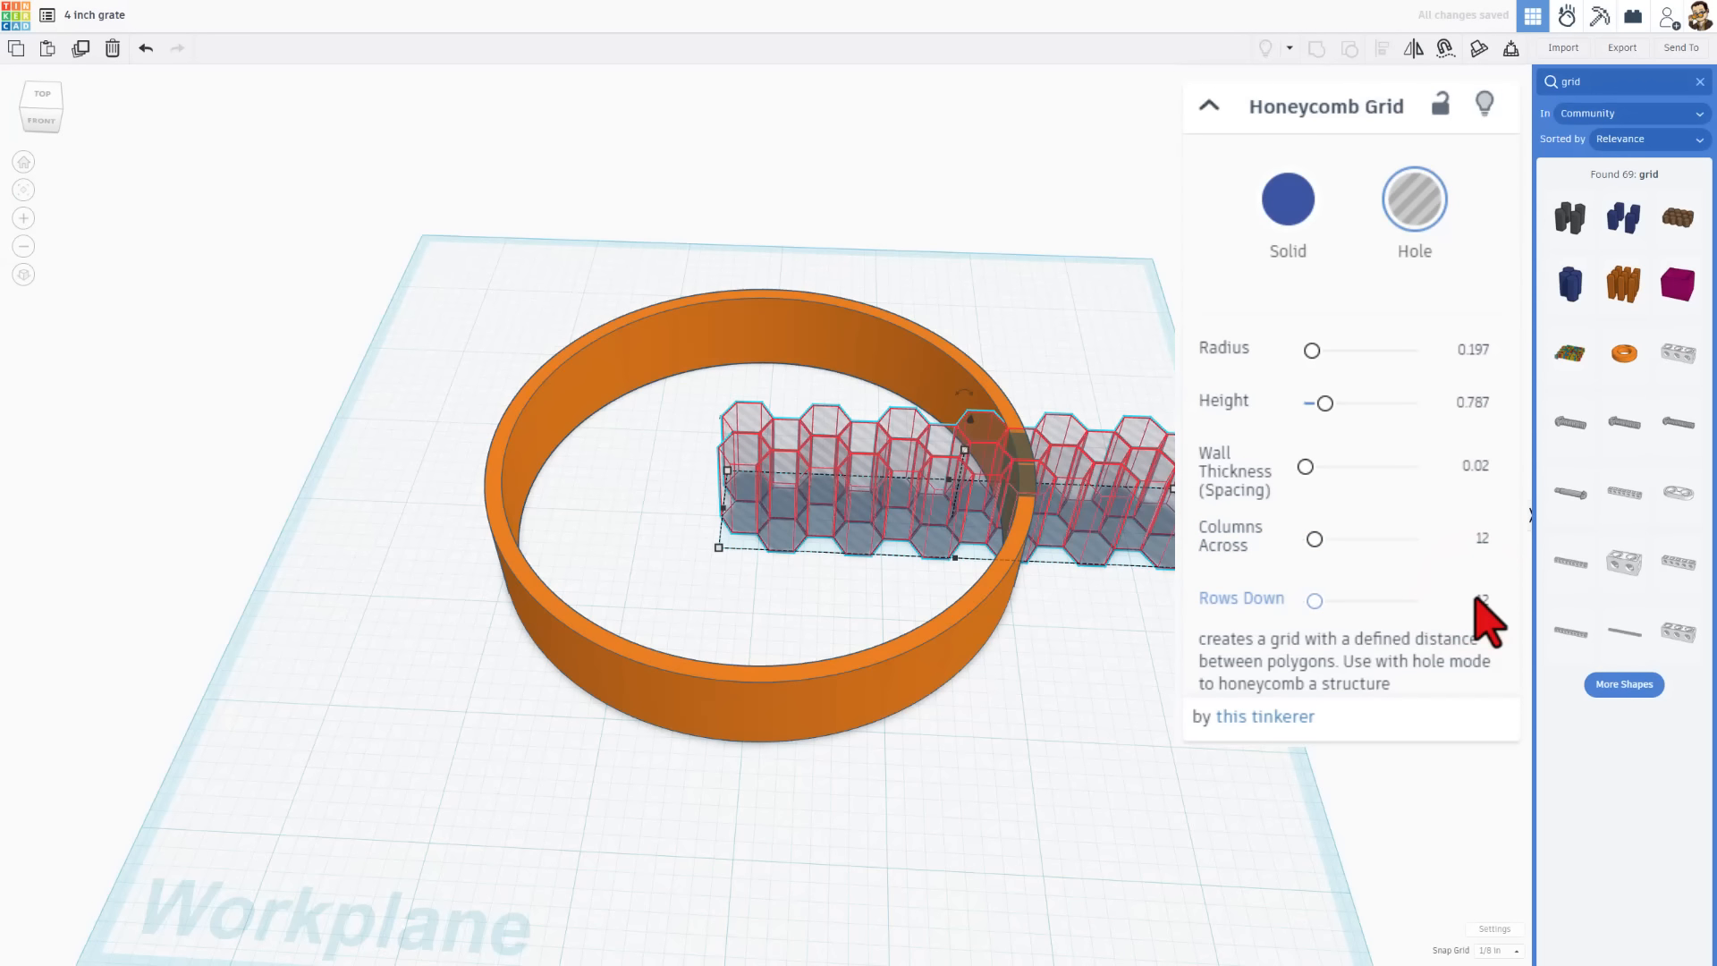
pyautogui.moveTo(812, 483); pyautogui.dragTo(565, 673)
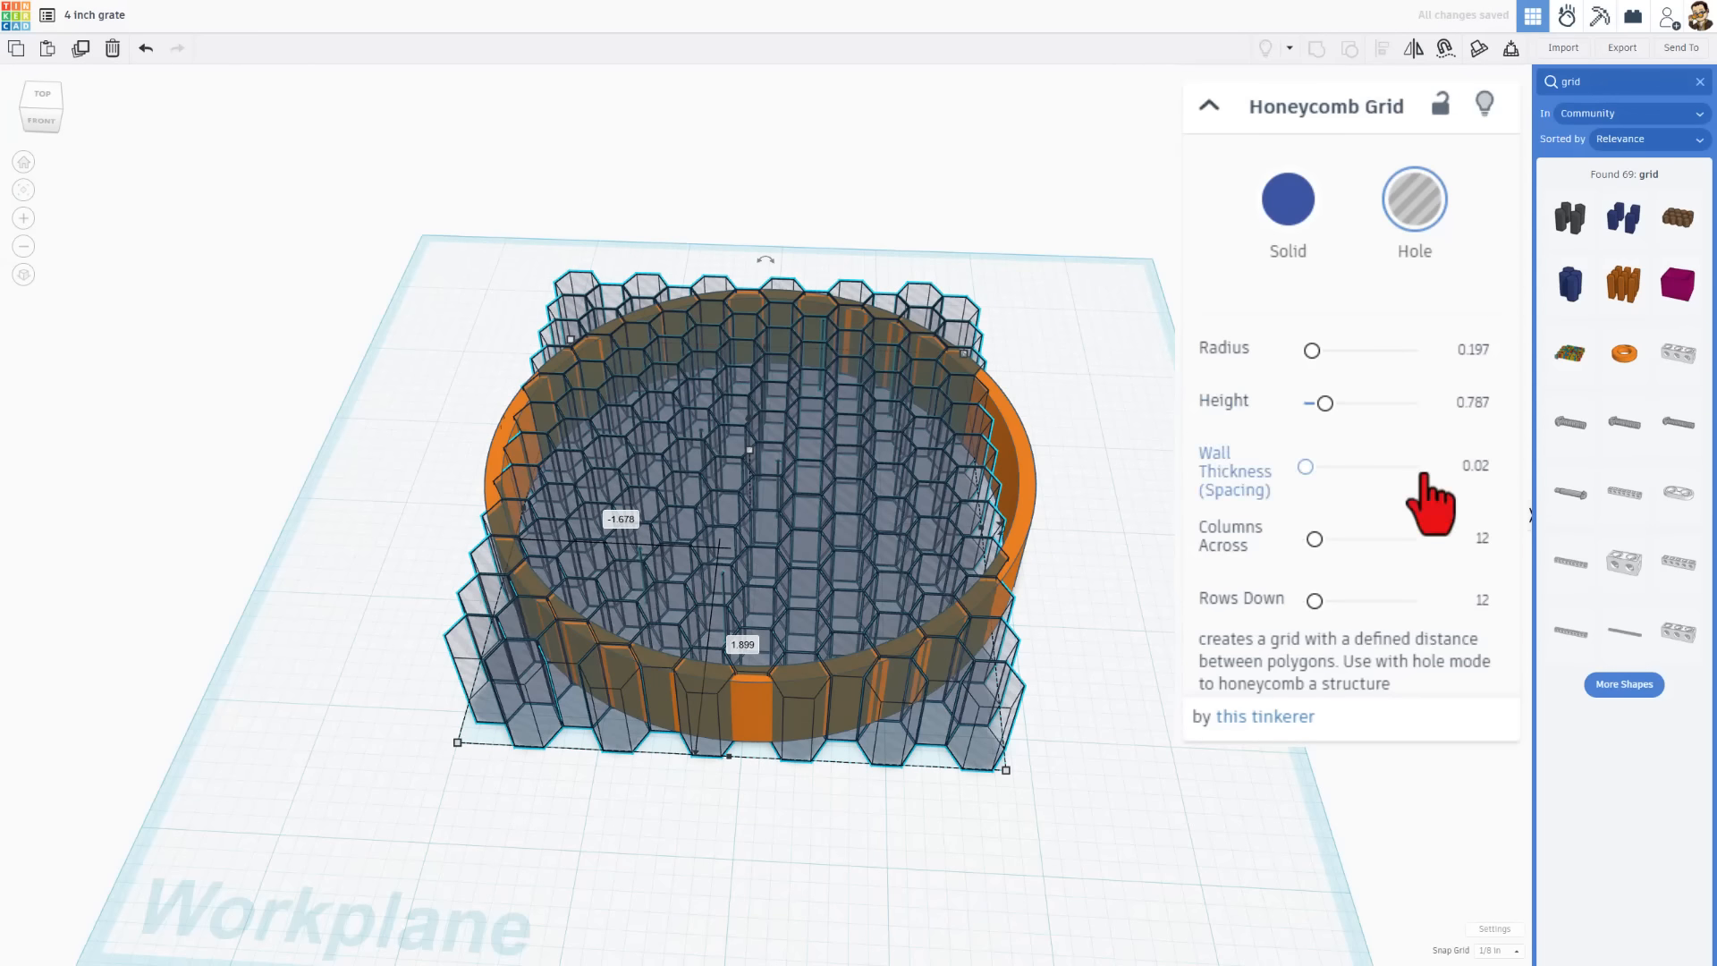
# Step: Set the honeycomb grid's wall thickness (spacing) to 0.1
pyautogui.scroll(2, 728, 507)
pyautogui.scroll(2, 806, 504)
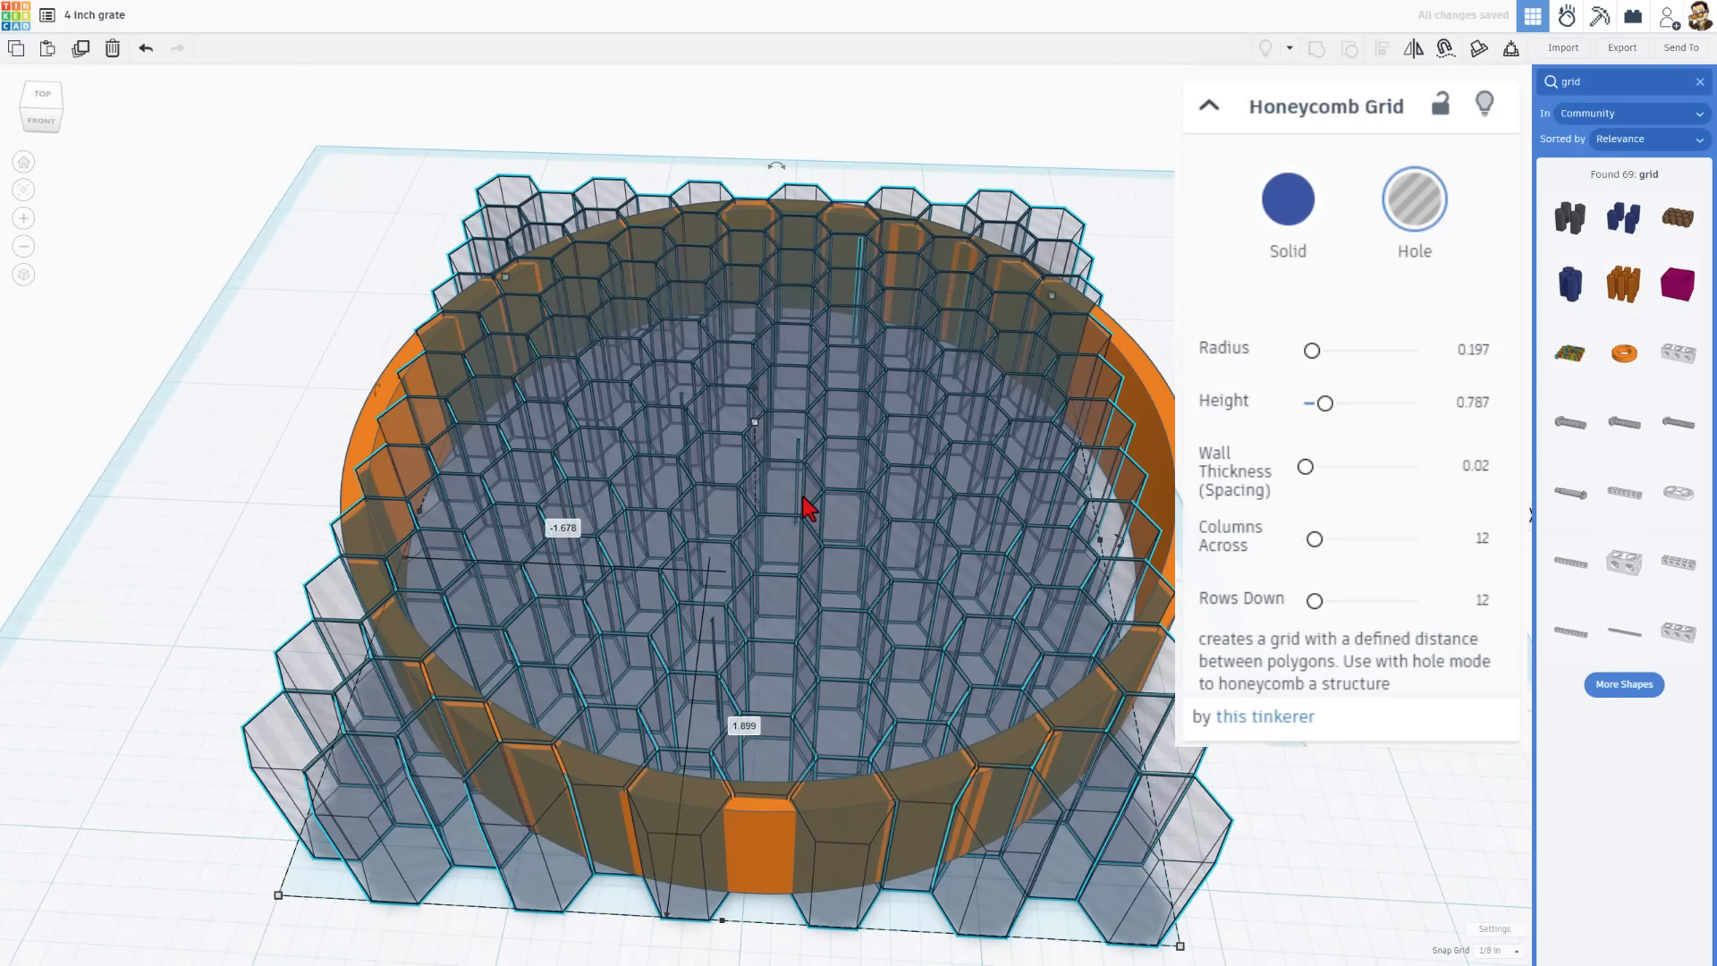
pyautogui.moveTo(806, 504); pyautogui.dragTo(723, 652, button='right')
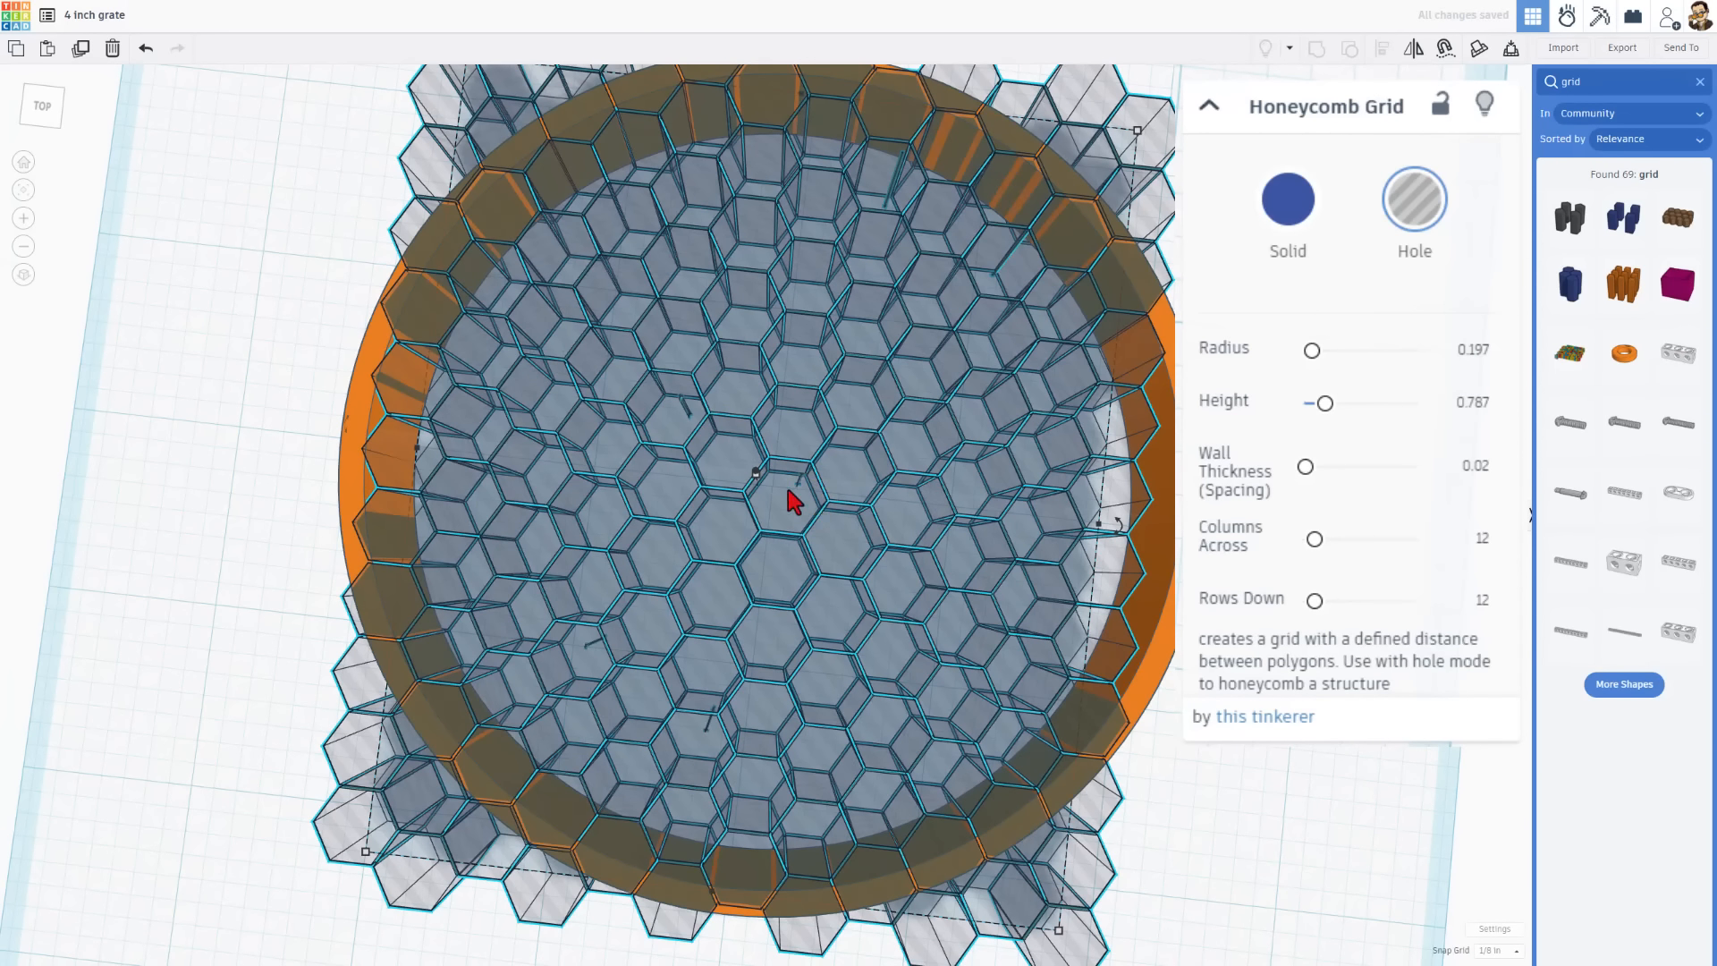
pyautogui.click(1478, 467)
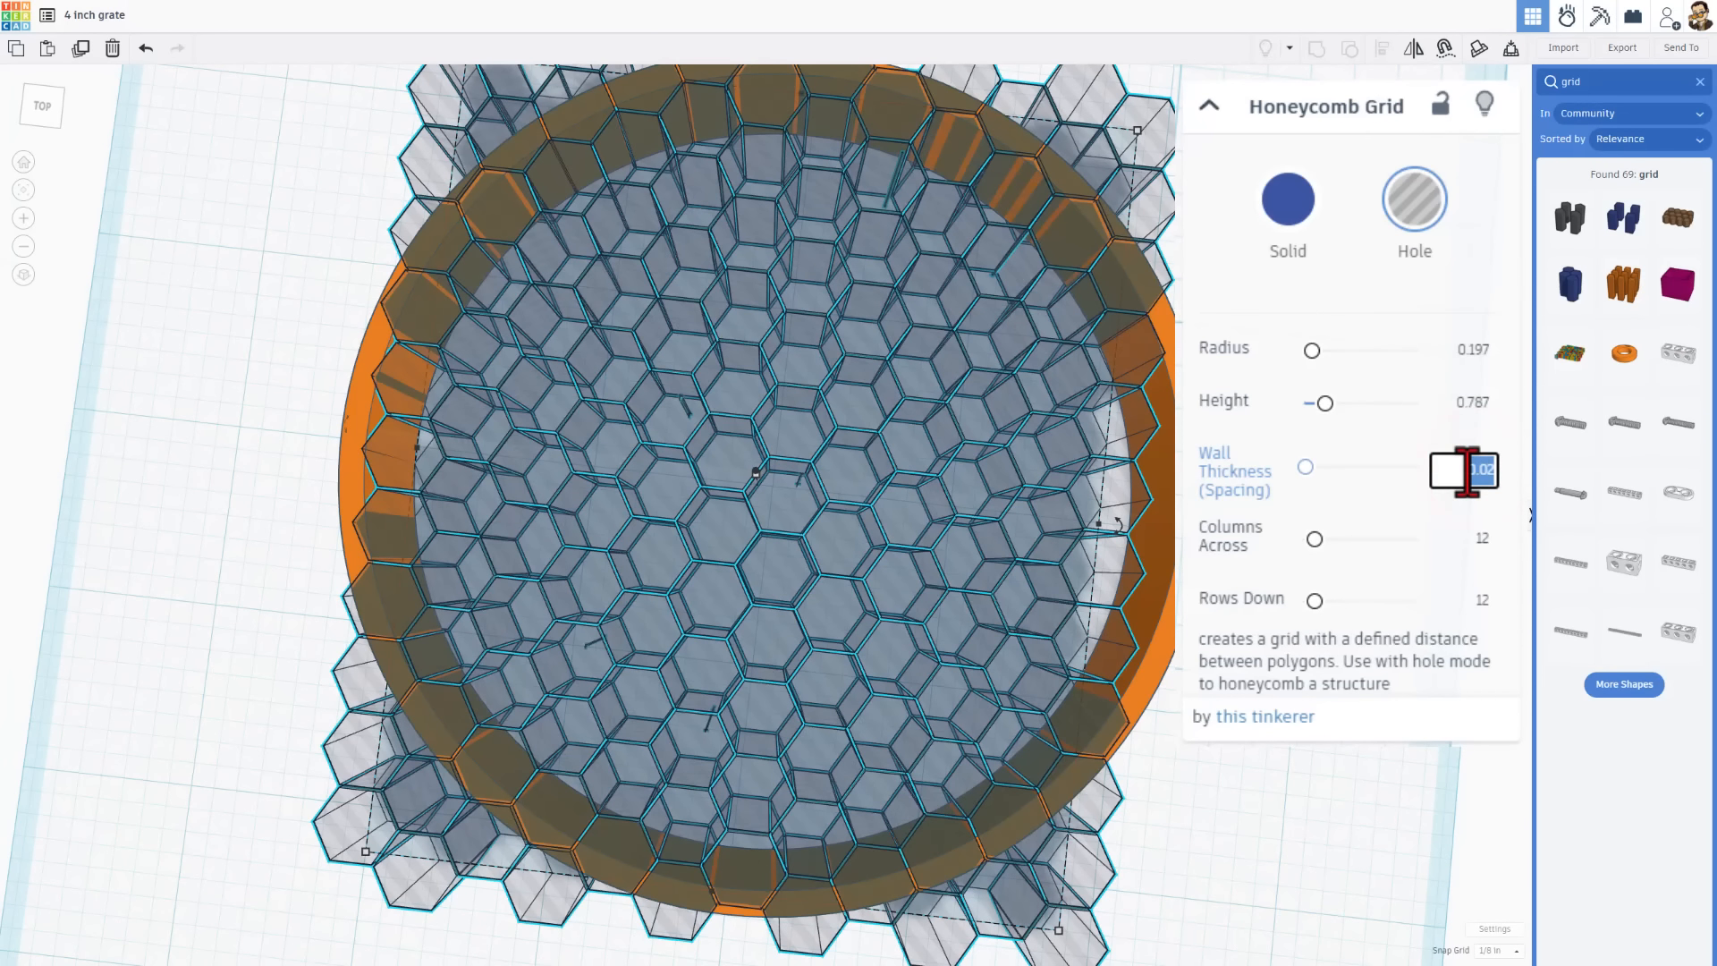
pyautogui.write('0.1')
pyautogui.press('Return')
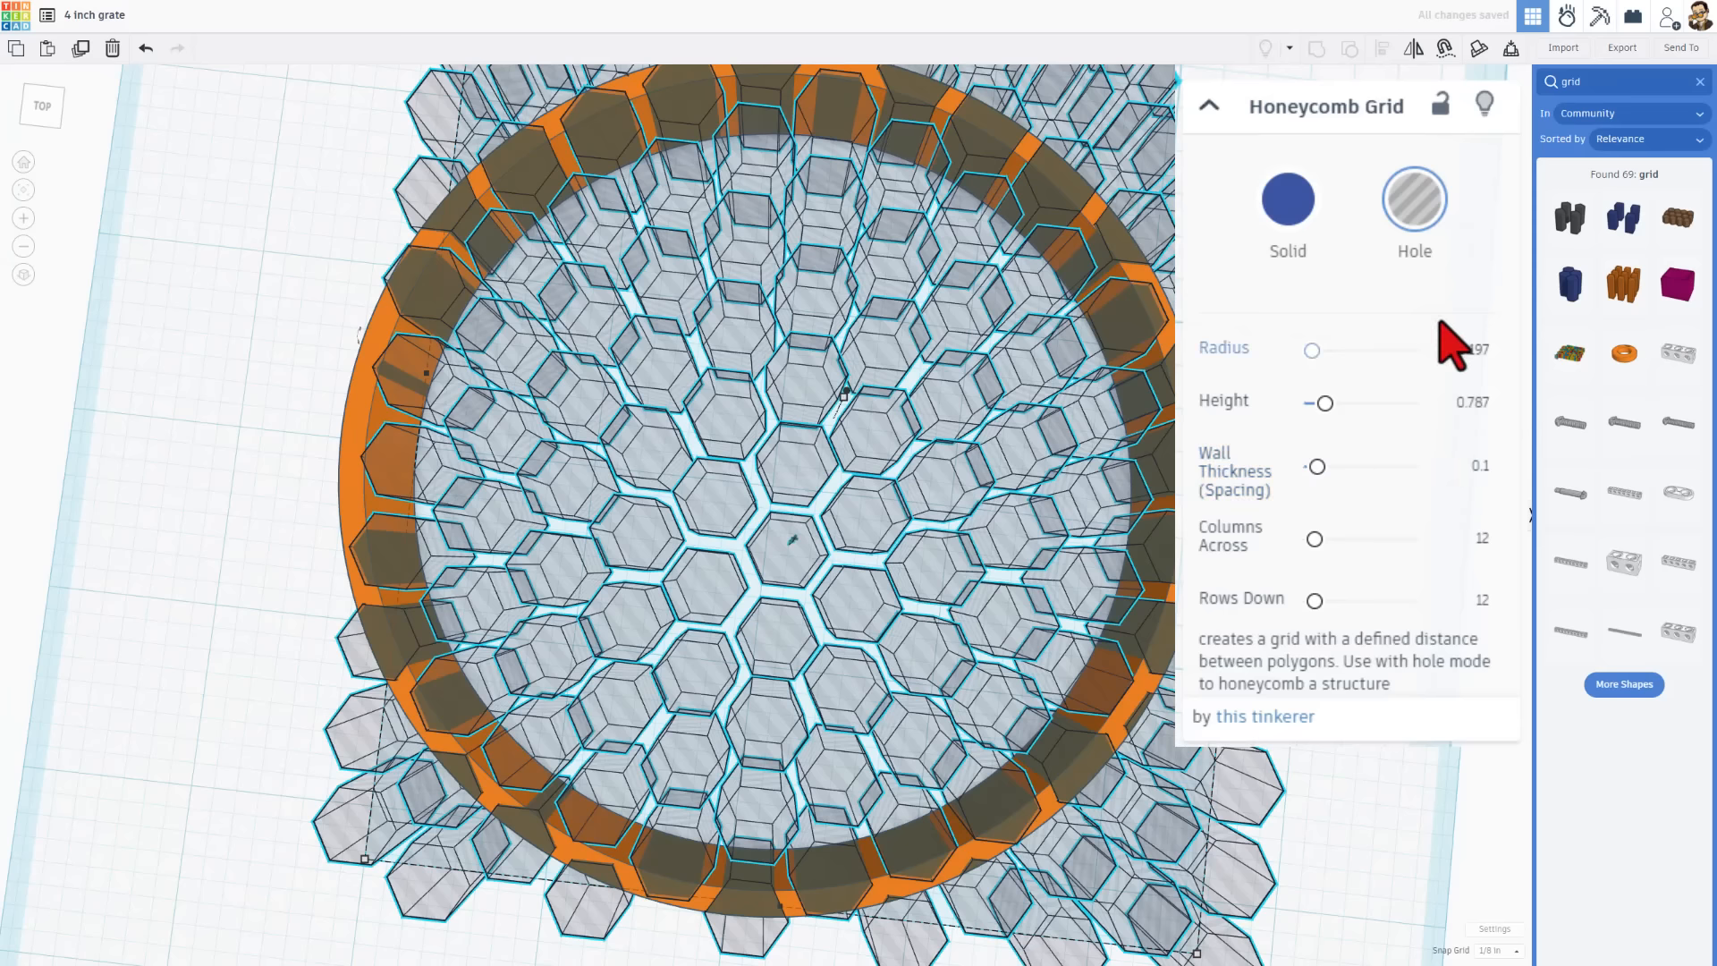
# Step: Reposition the widened honeycomb grid so that it covers the whole ring
pyautogui.scroll(-5, 952, 581)
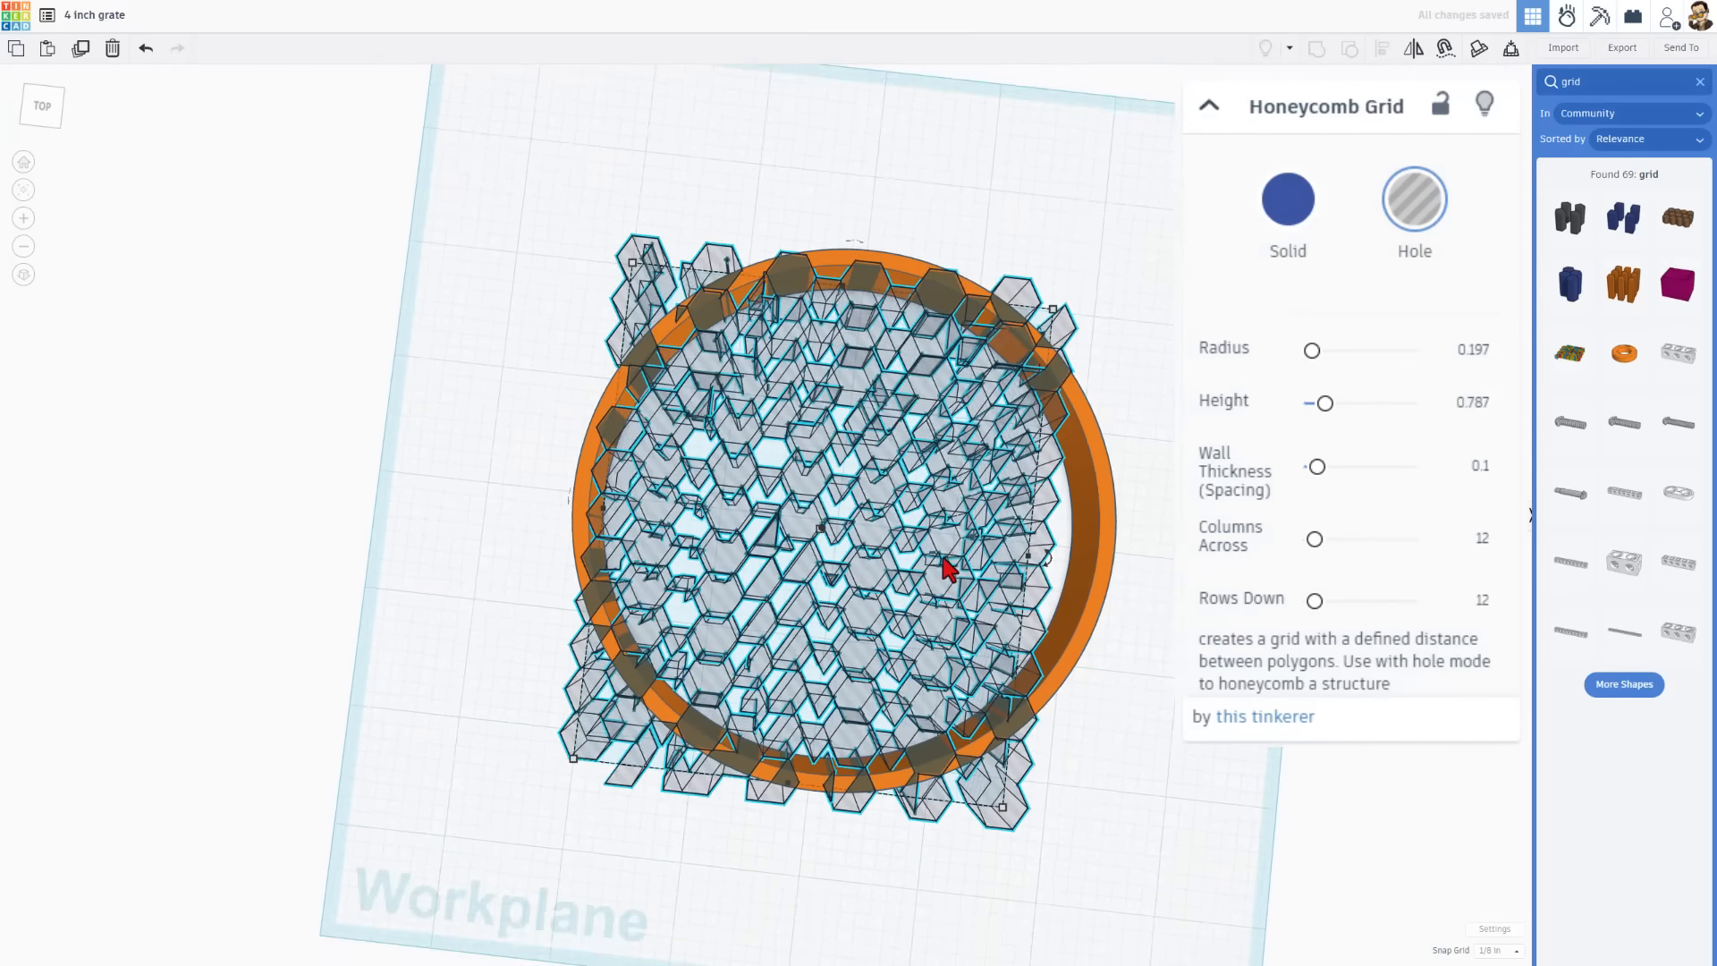
pyautogui.moveTo(947, 568); pyautogui.dragTo(1073, 536, button='right')
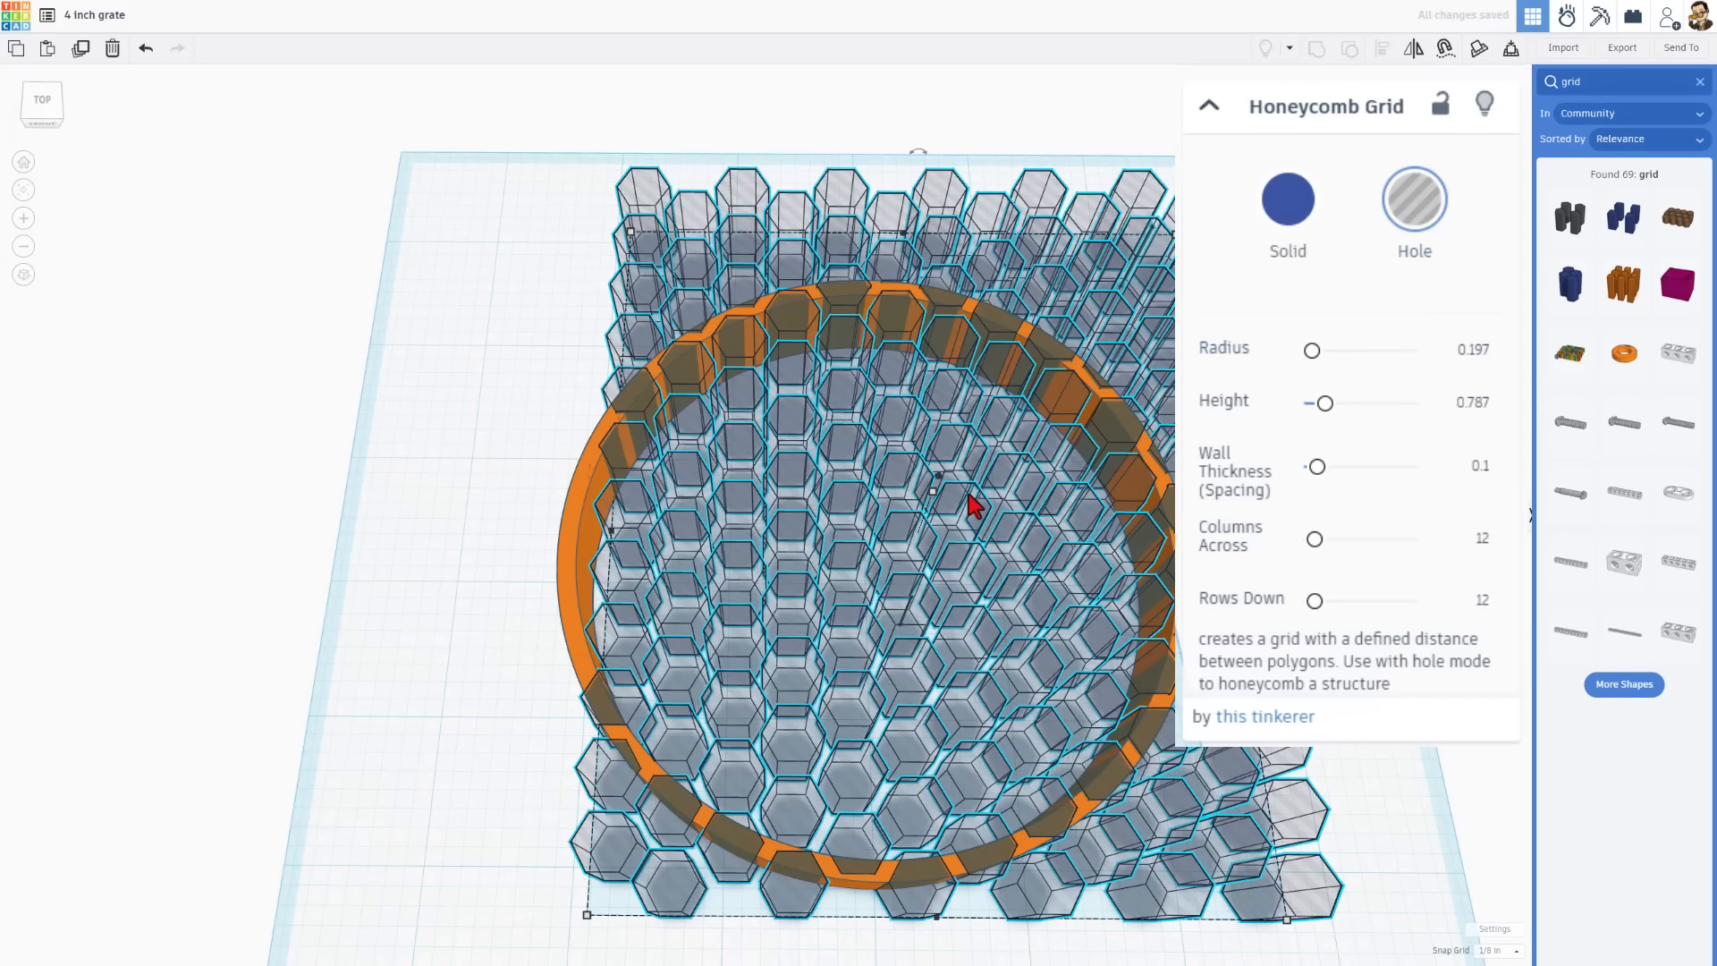
pyautogui.moveTo(969, 534); pyautogui.dragTo(885, 577)
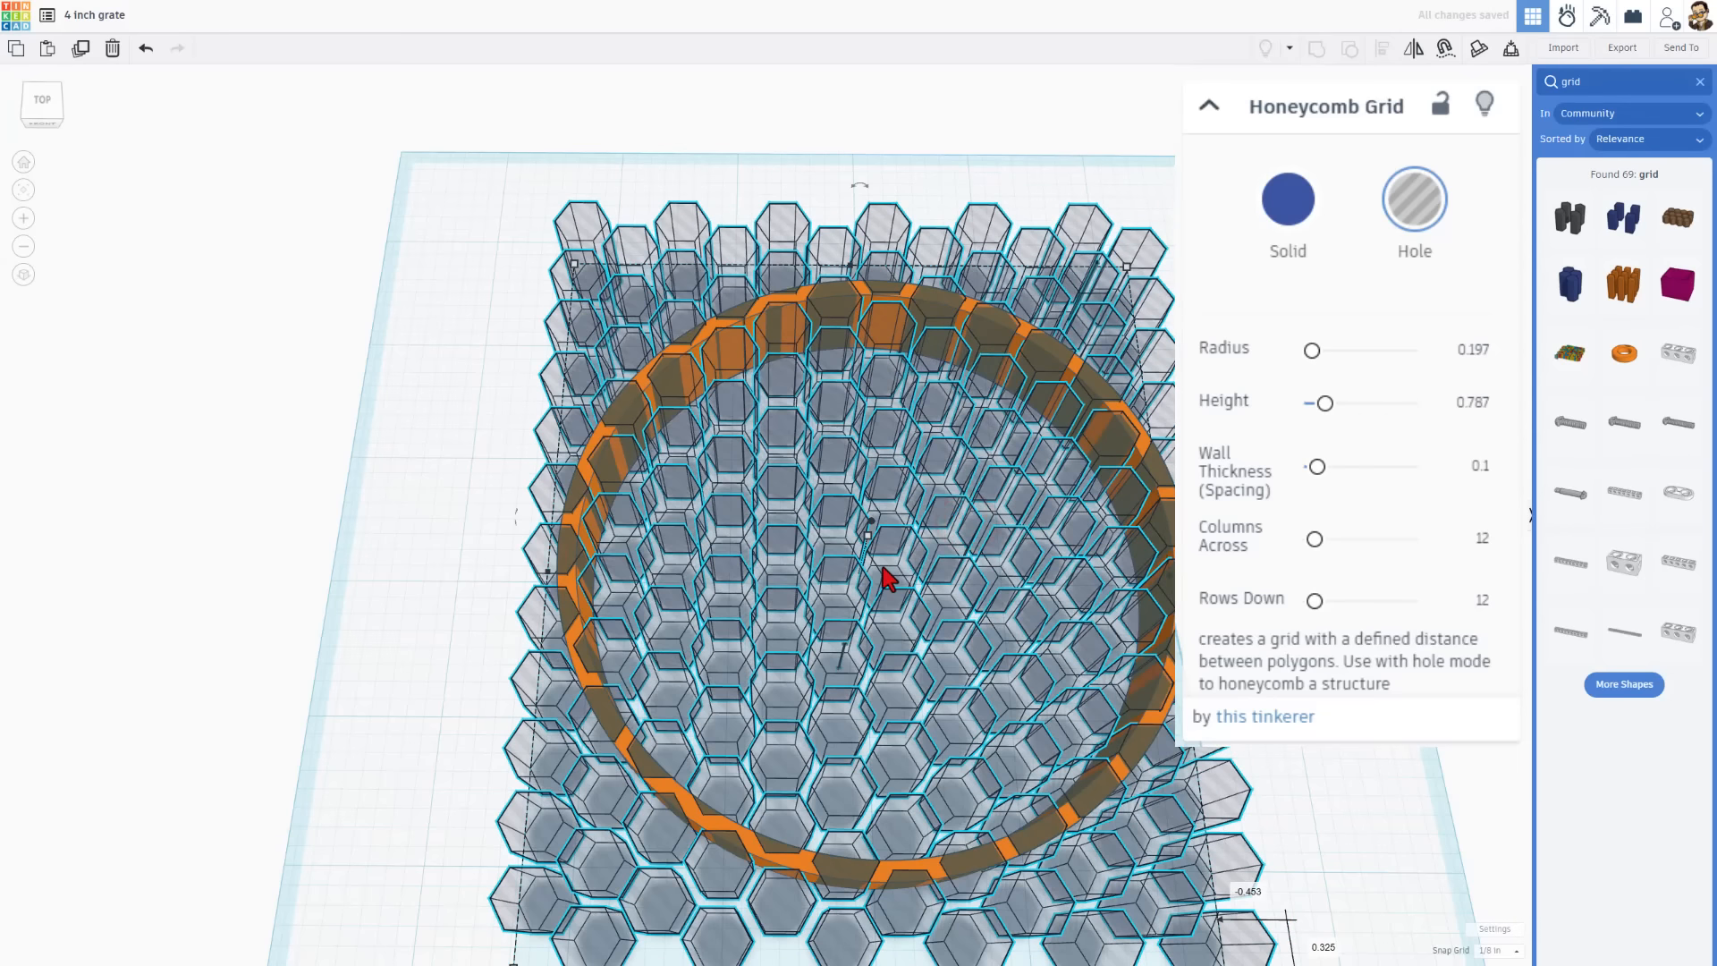
# Step: In a flat top view, add a solid cylinder scaled uniformly to about the ring's diameter, and set its height to 1/8 inch
pyautogui.click(23, 276)
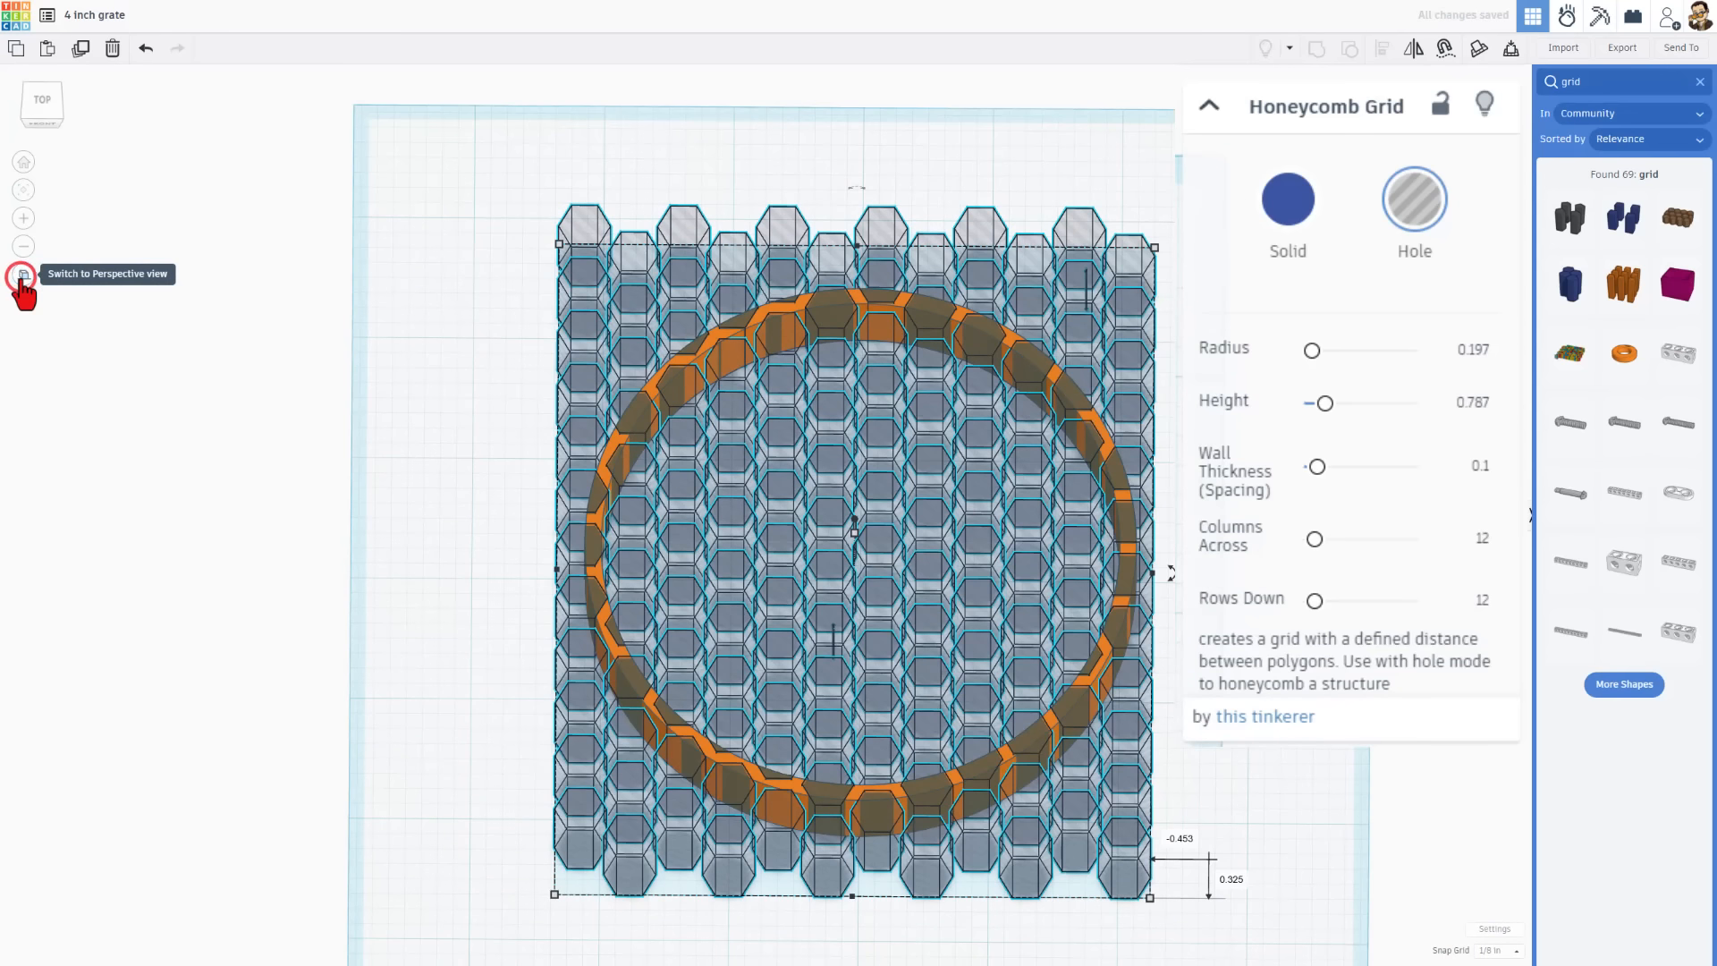
pyautogui.click(38, 102)
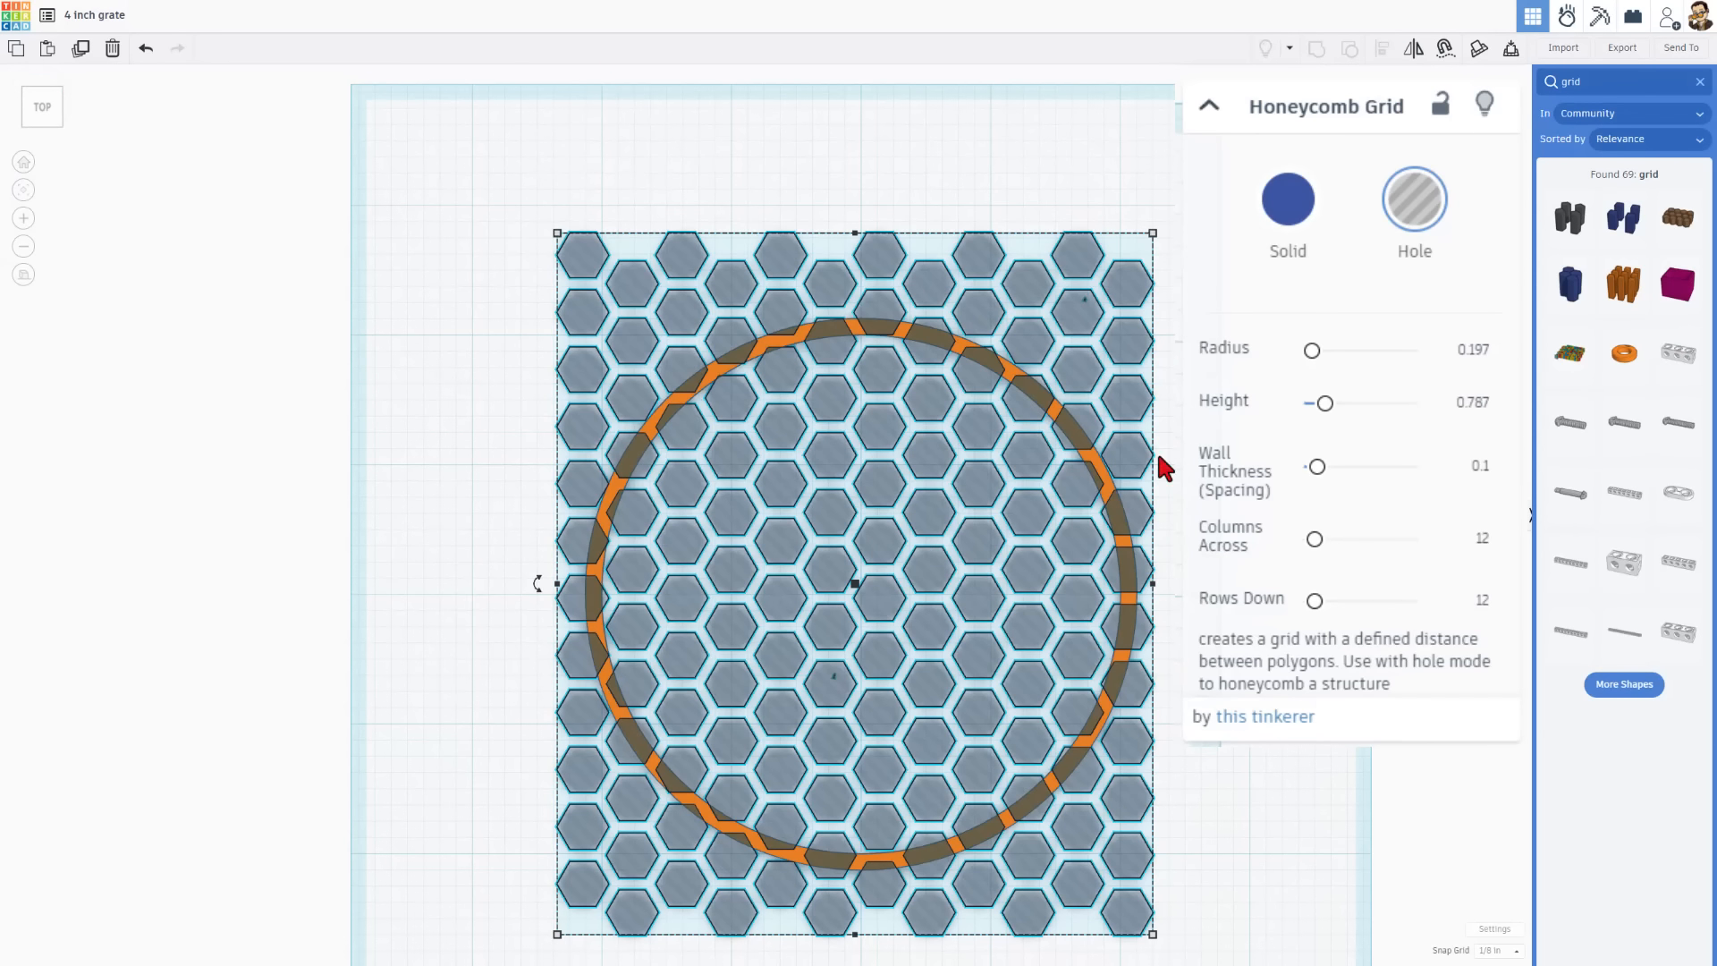
pyautogui.click(1702, 89)
pyautogui.moveTo(1565, 253); pyautogui.dragTo(469, 302)
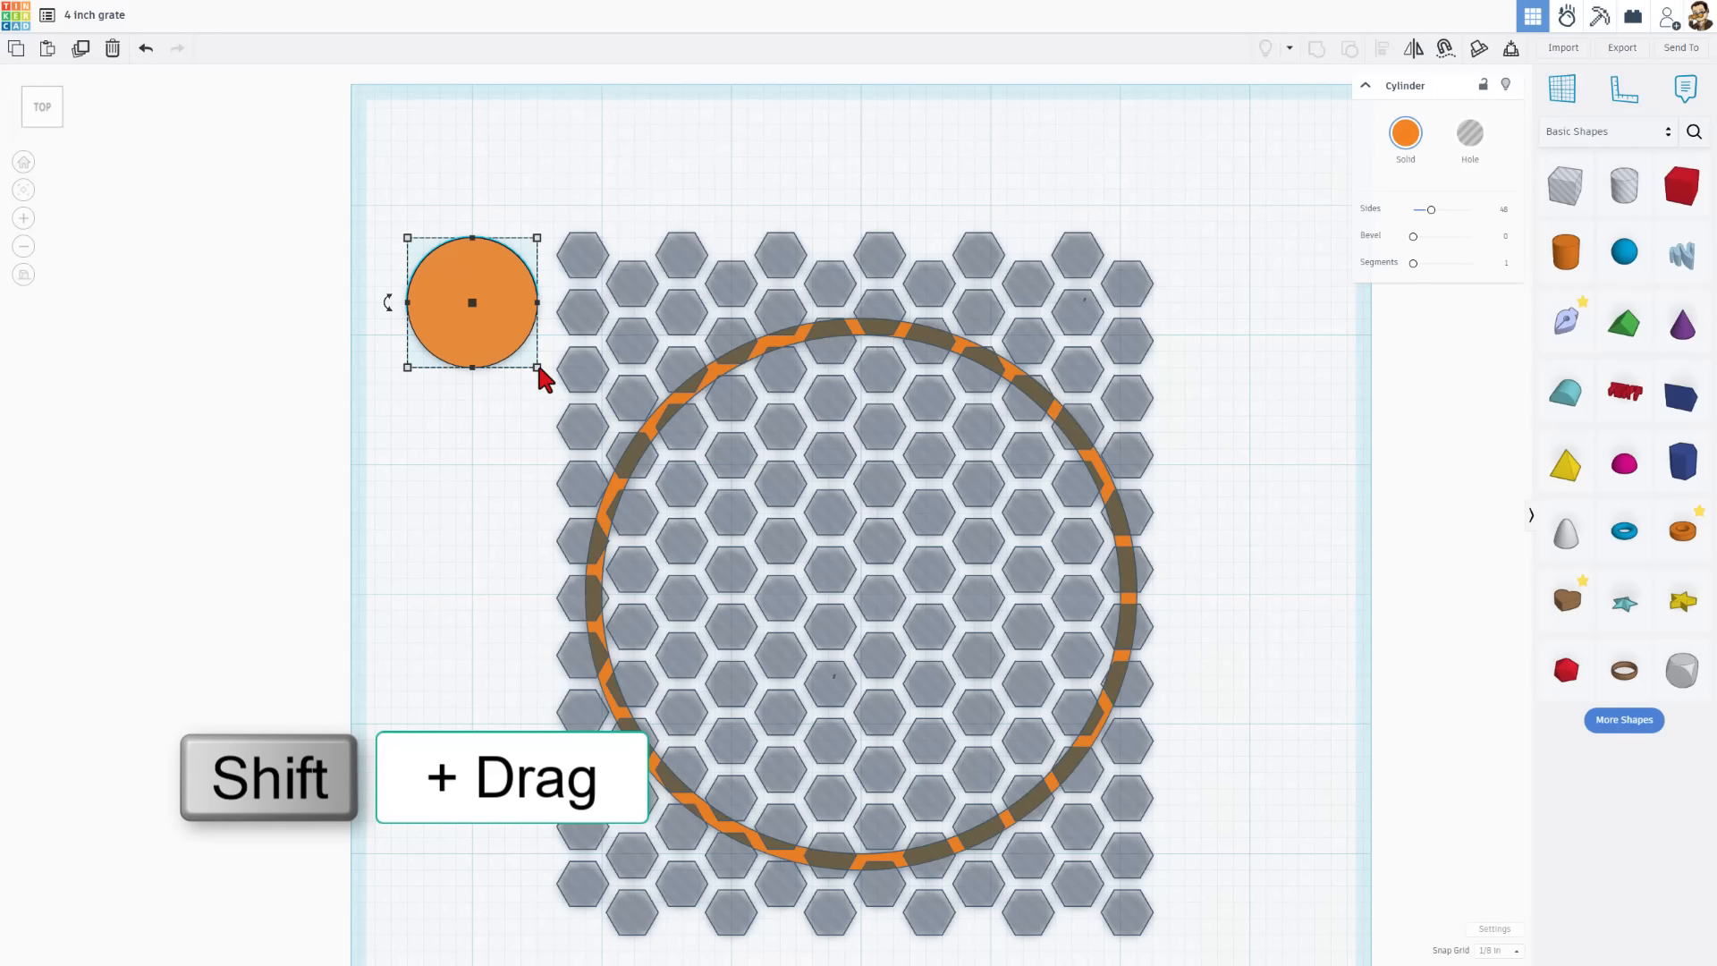
pyautogui.keyDown('shift'); pyautogui.moveTo(538, 366); pyautogui.dragTo(873, 780); pyautogui.keyUp('shift')
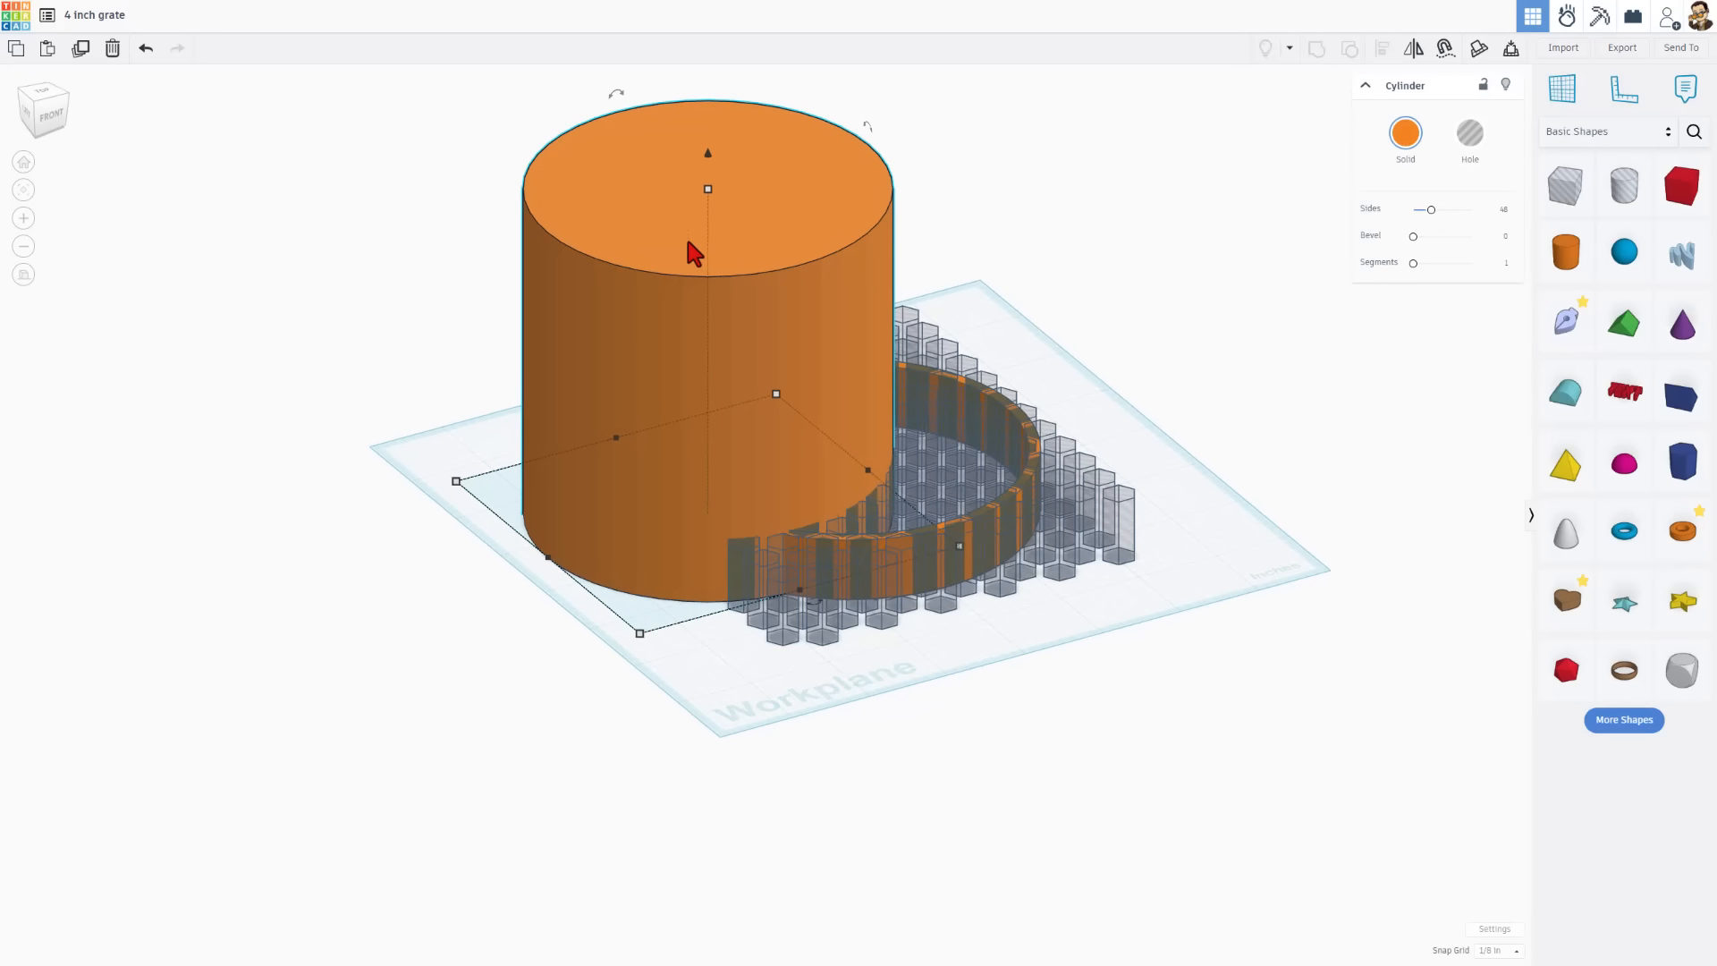
pyautogui.click(772, 352)
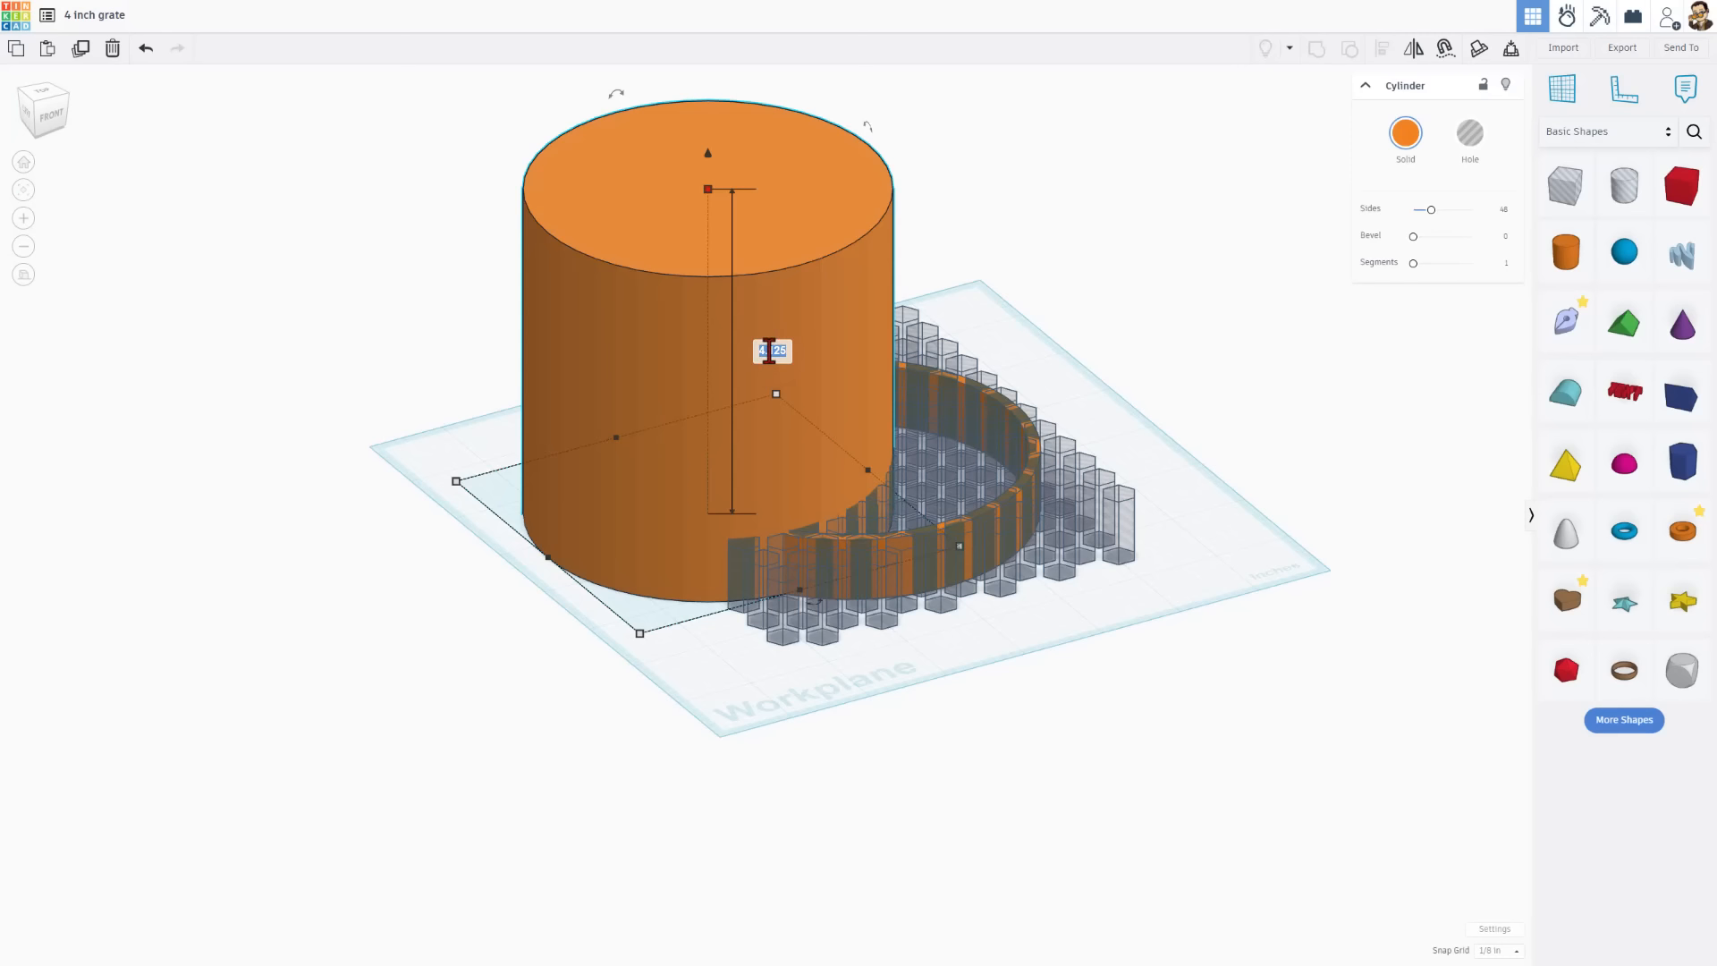
pyautogui.press('Return')
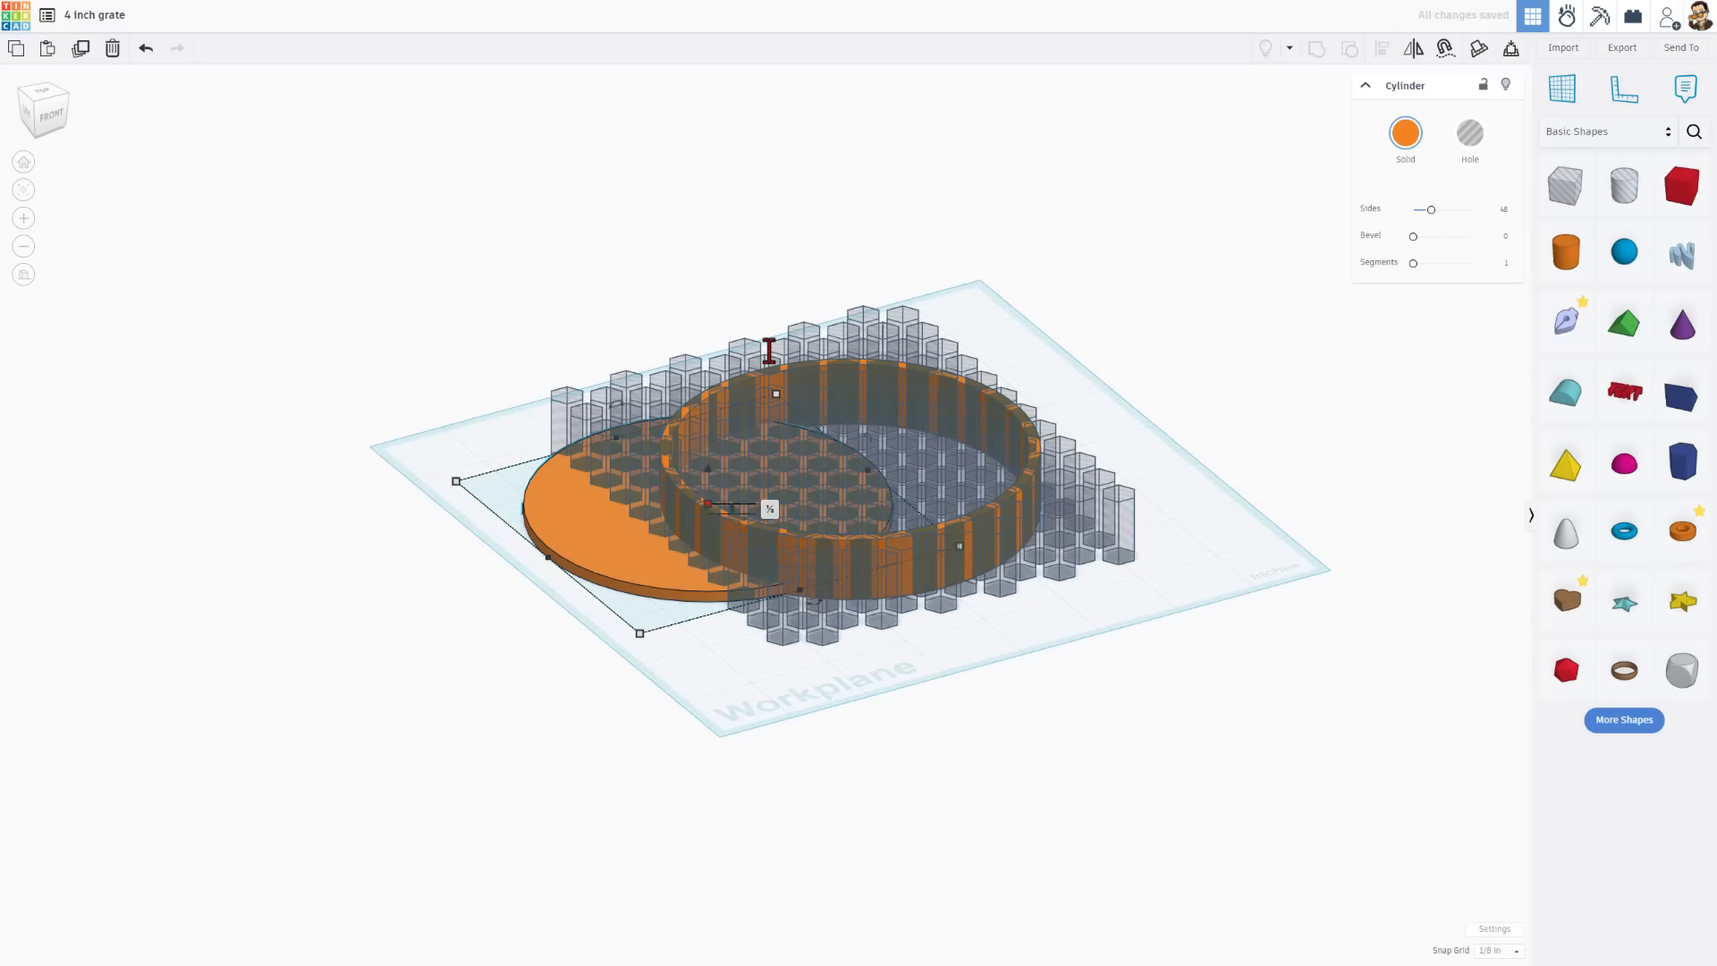
# Step: Select the tube ring and lock it so that it cannot be moved or edited
pyautogui.moveTo(769, 351); pyautogui.dragTo(1093, 511, button='right')
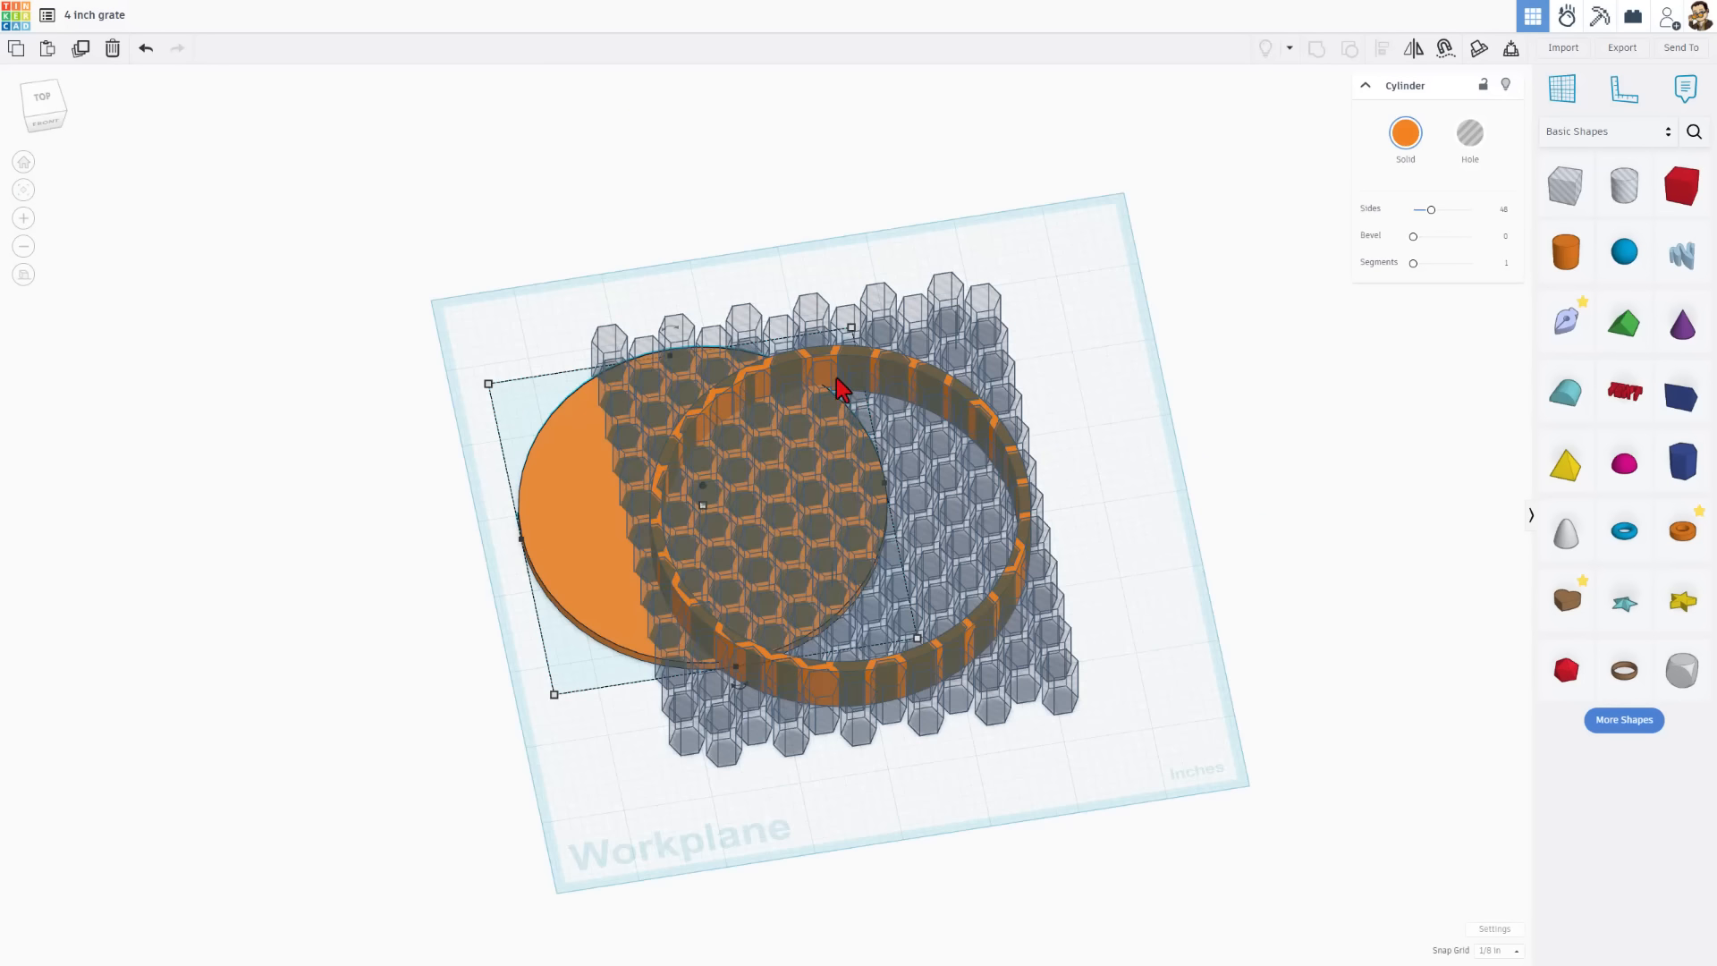
pyautogui.moveTo(813, 362)
pyautogui.mouseDown(button='right')
pyautogui.moveTo(856, 356)
pyautogui.moveTo(840, 371)
pyautogui.mouseUp(button='right')
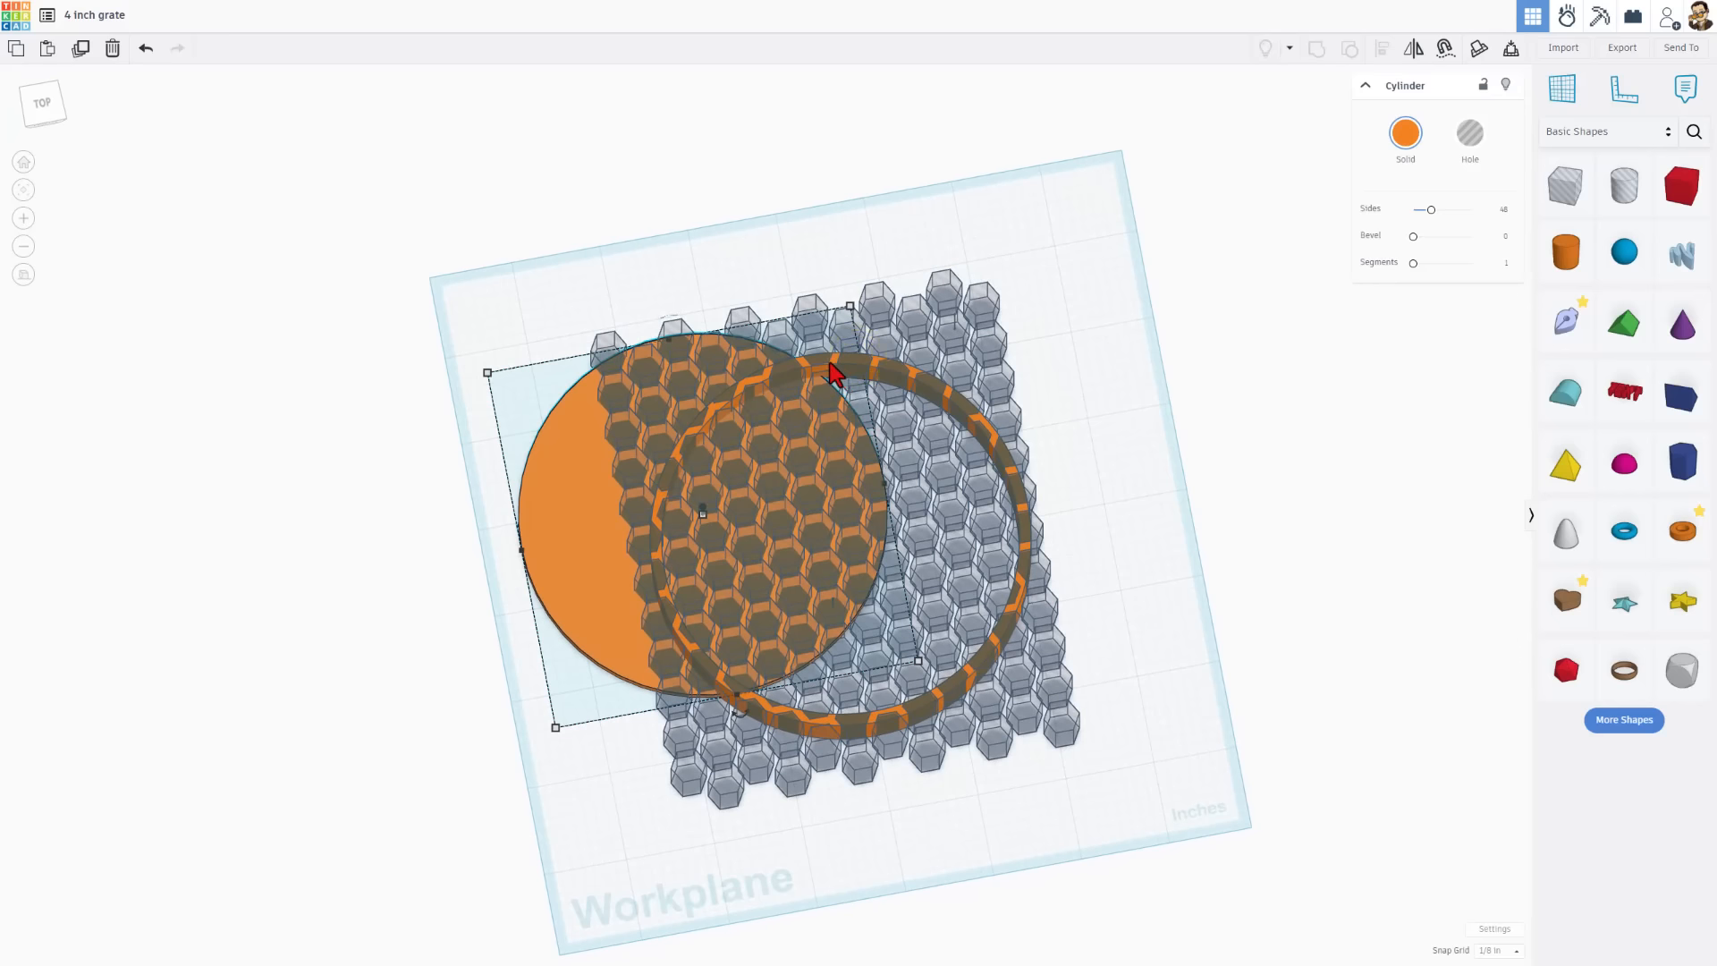
pyautogui.click(838, 371)
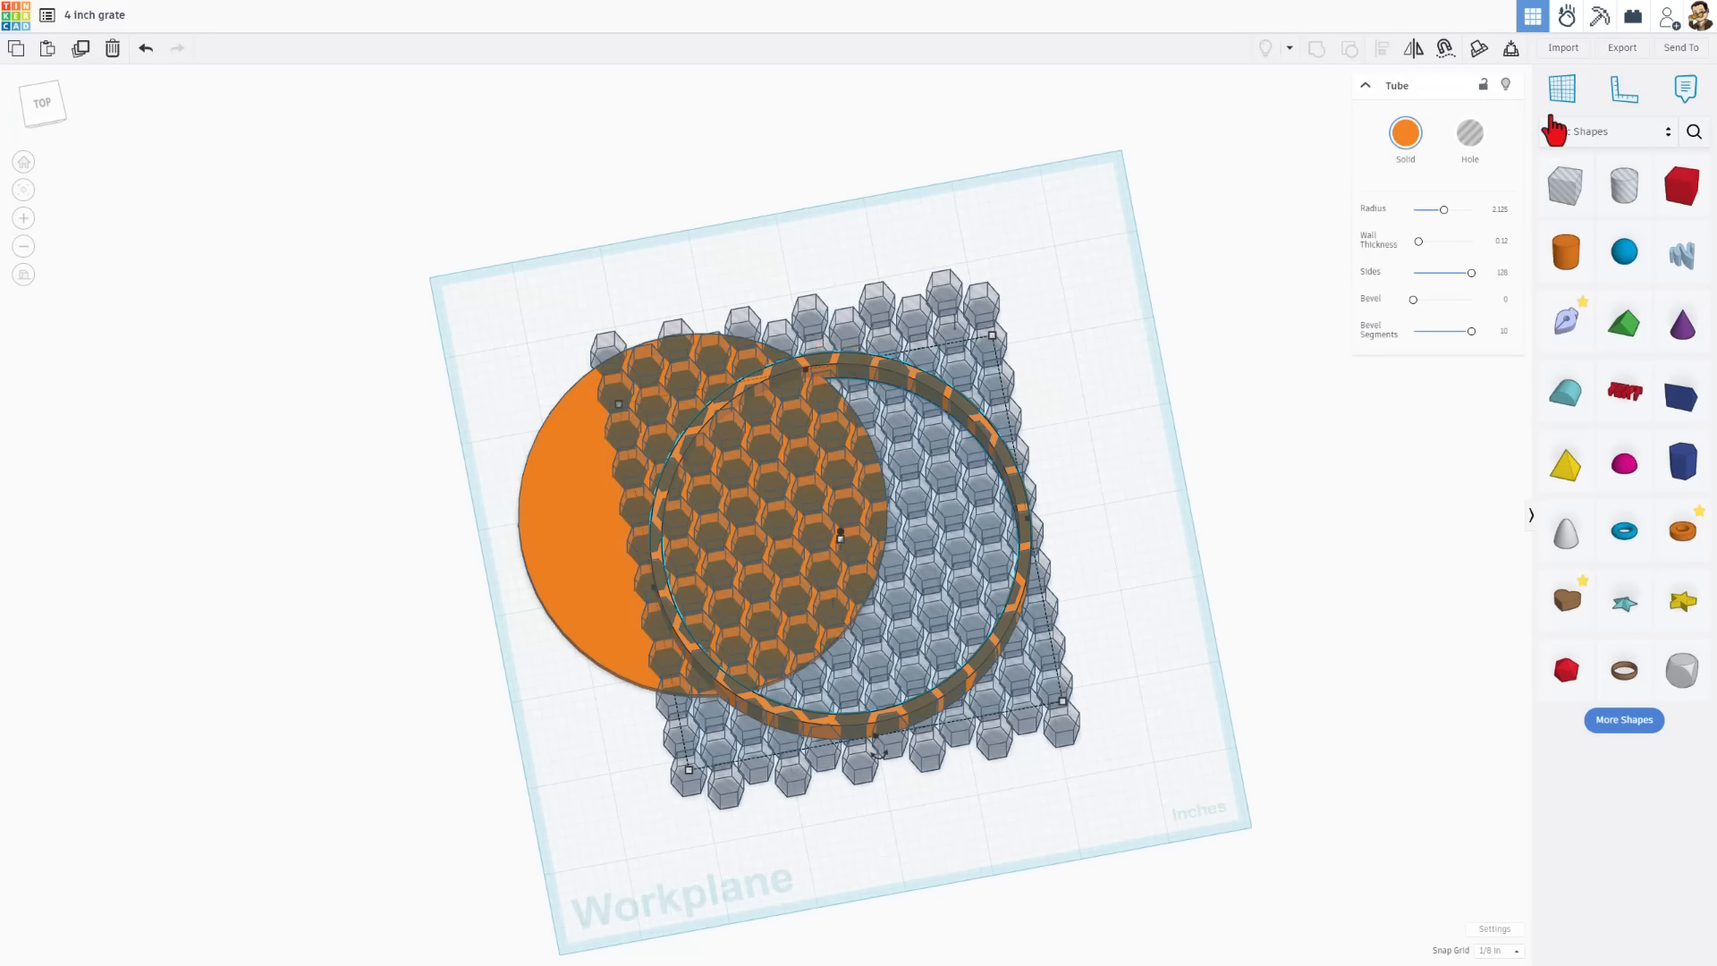
pyautogui.click(1483, 85)
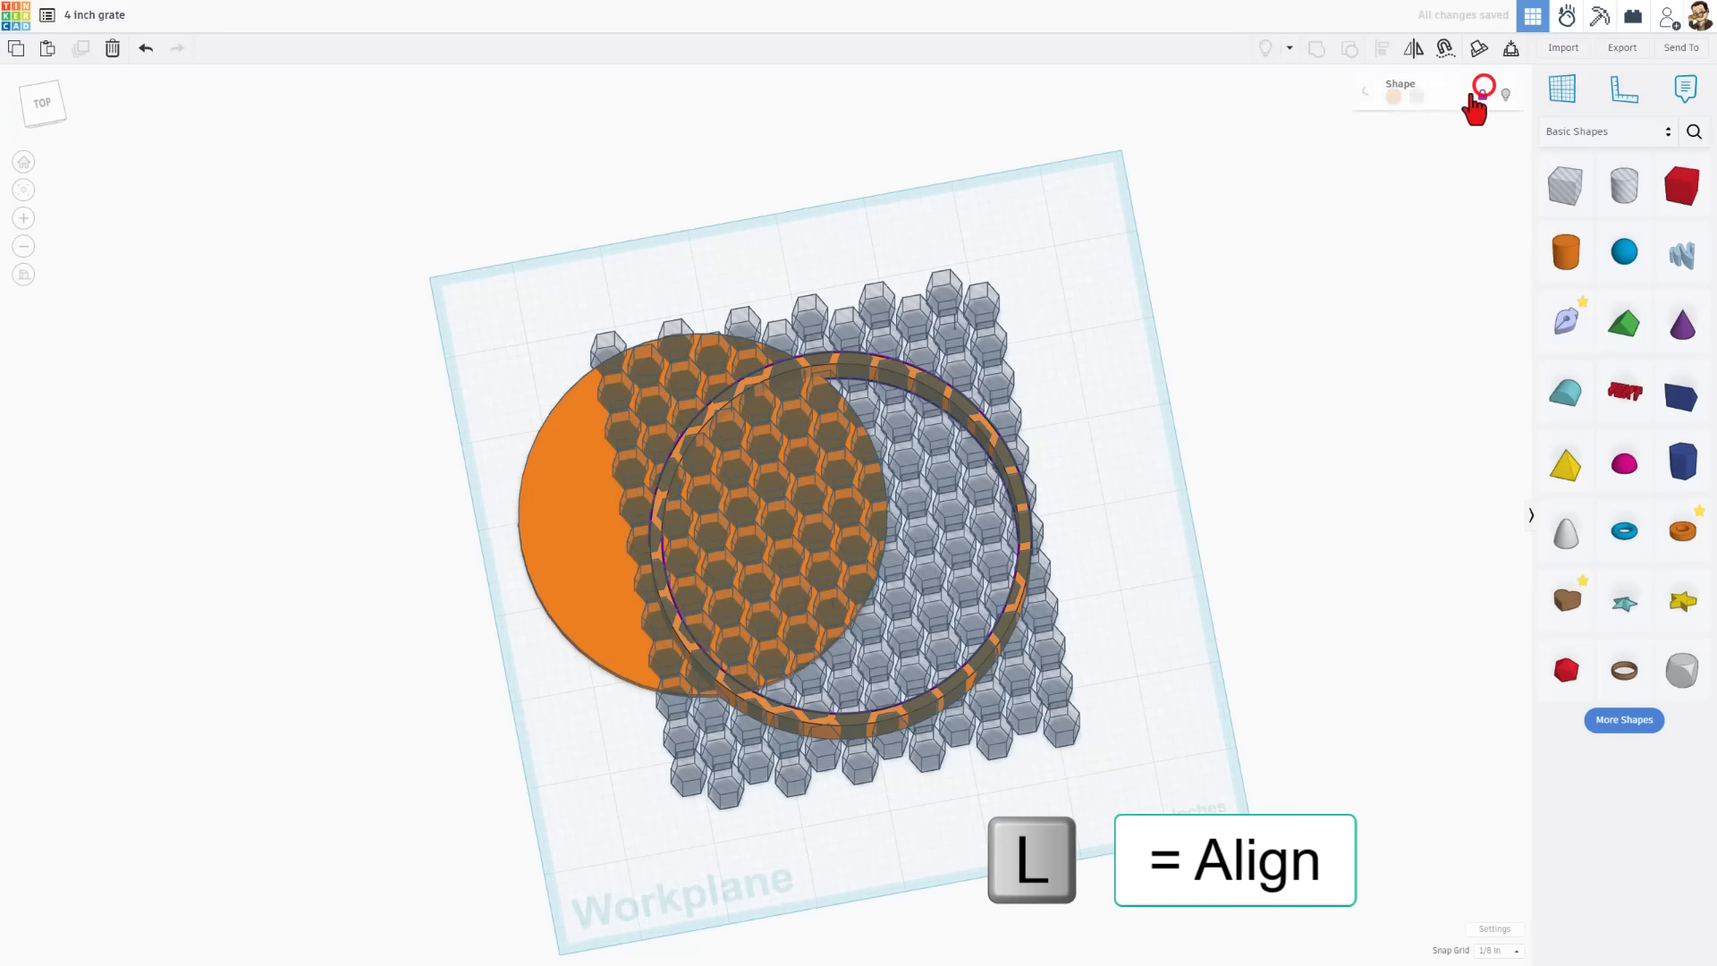
# Step: Align the thin disc and the honeycomb grid to the centre of the locked ring in both horizontal directions
pyautogui.moveTo(541, 251); pyautogui.dragTo(889, 654)
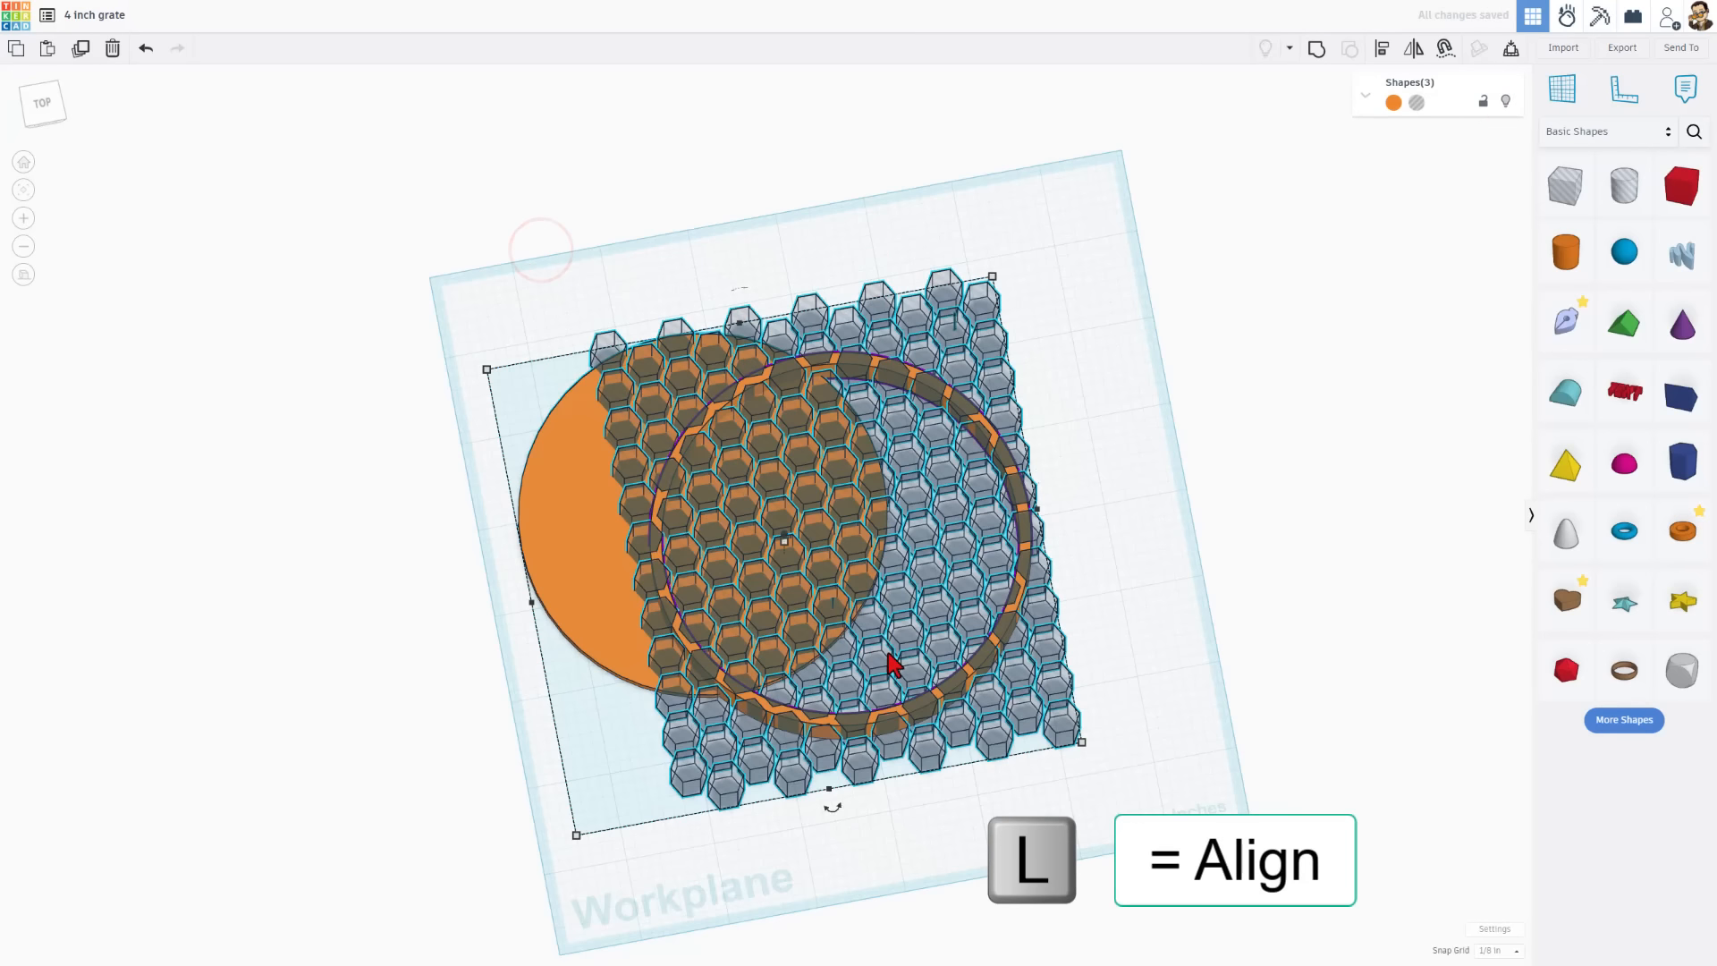
pyautogui.press('l')
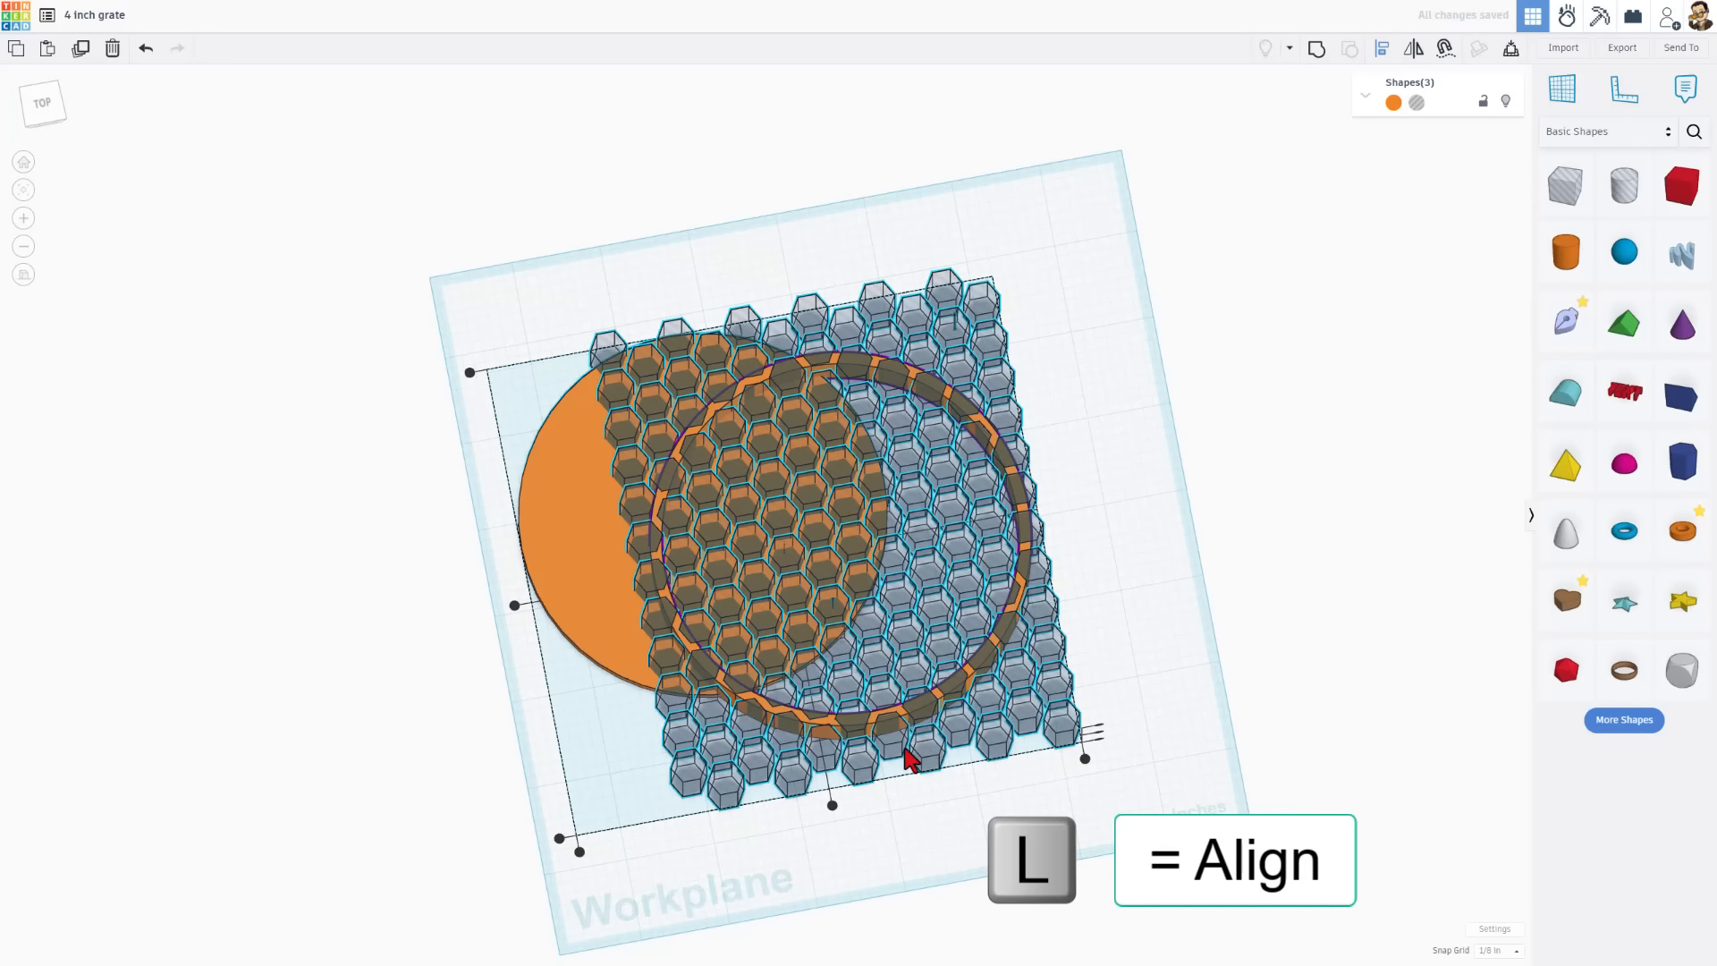
pyautogui.click(895, 712)
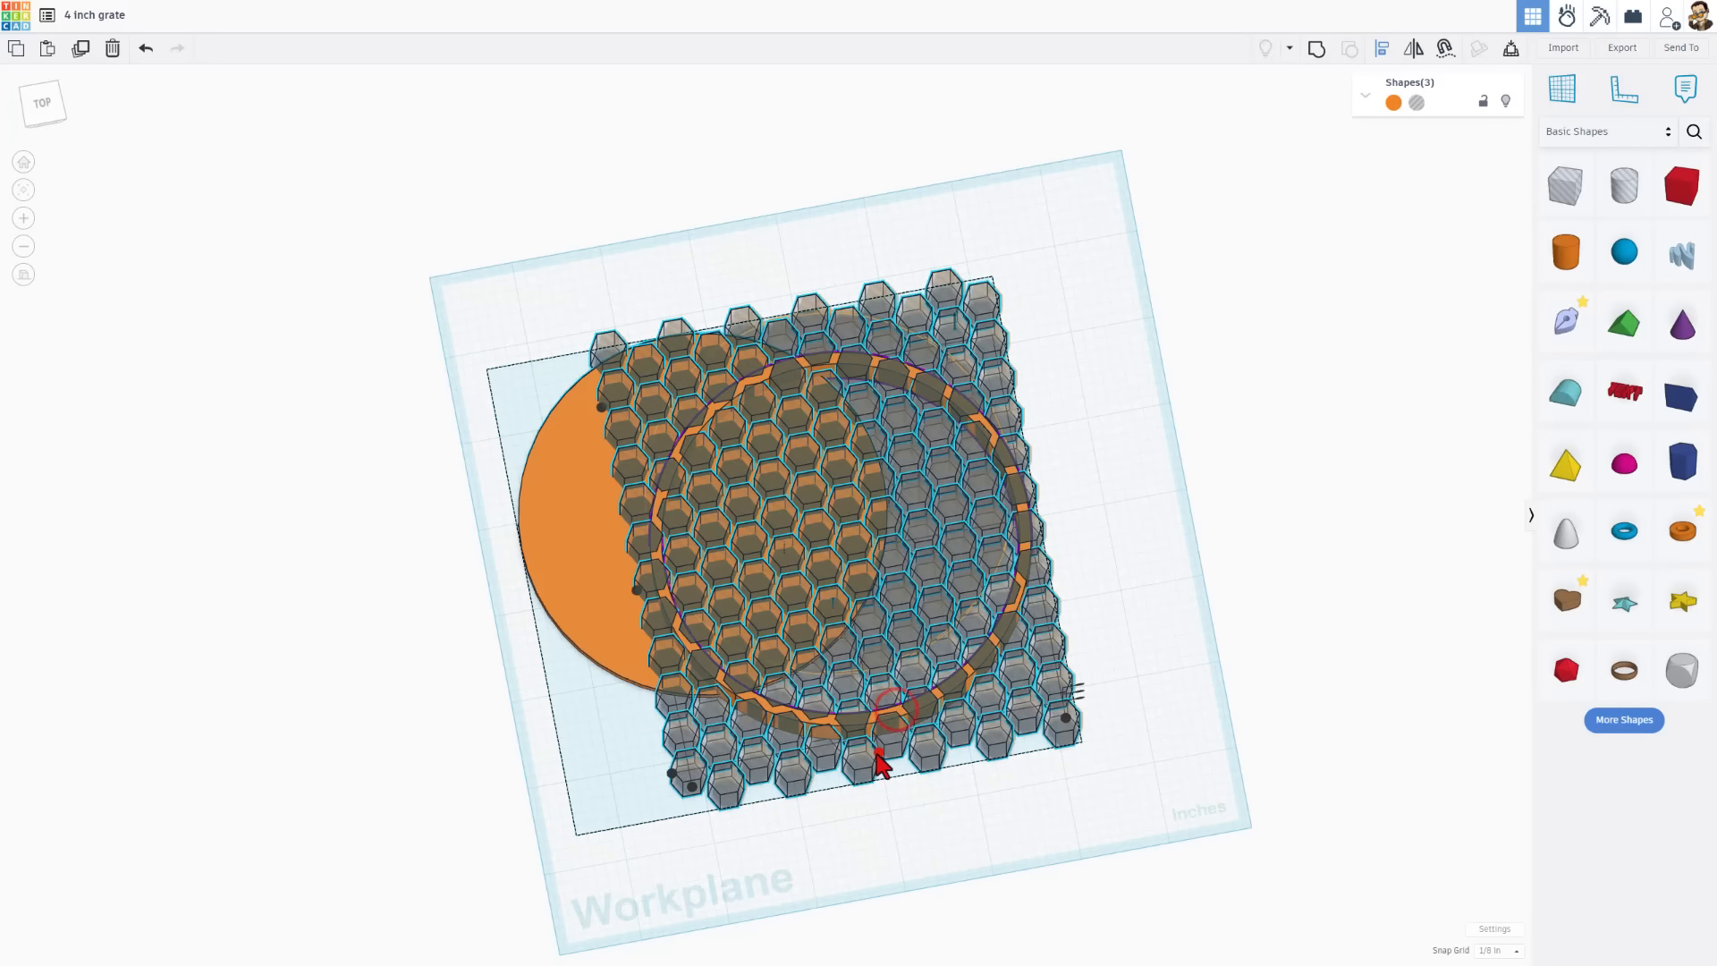
pyautogui.click(879, 756)
pyautogui.click(634, 593)
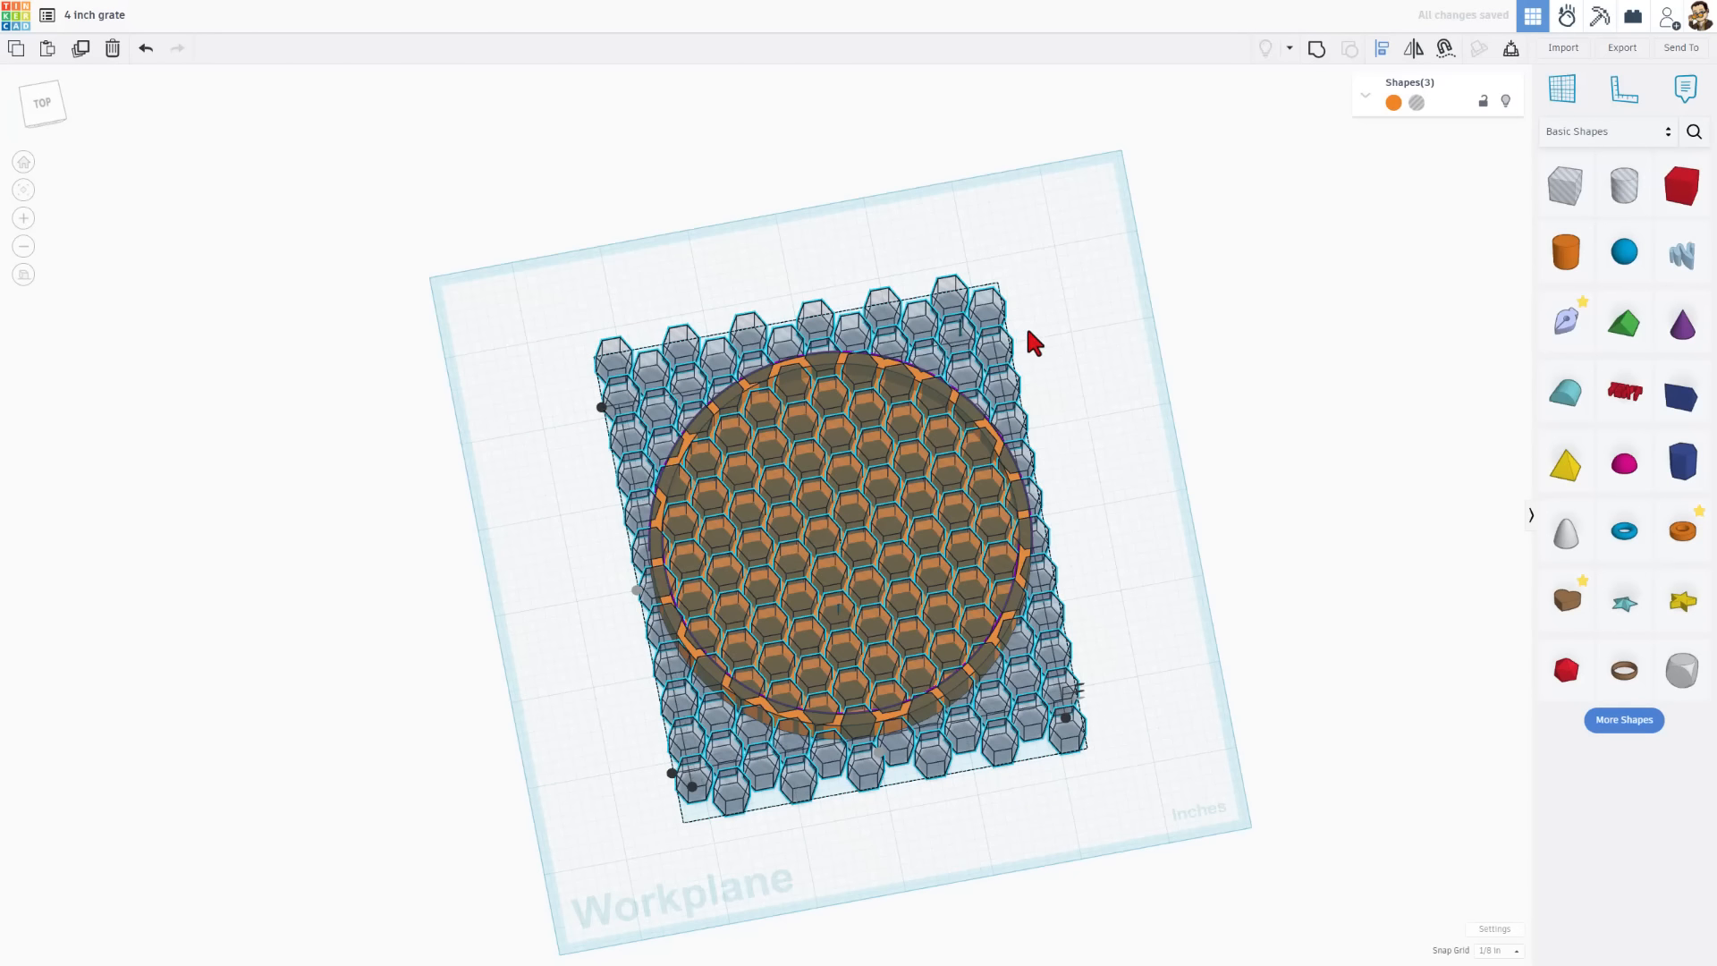
# Step: Select all the shapes and group them so the honeycomb holes are cut through the disc
pyautogui.click(1106, 313)
pyautogui.moveTo(1107, 308); pyautogui.dragTo(677, 633)
pyautogui.hotkey('ctrl', 'g')
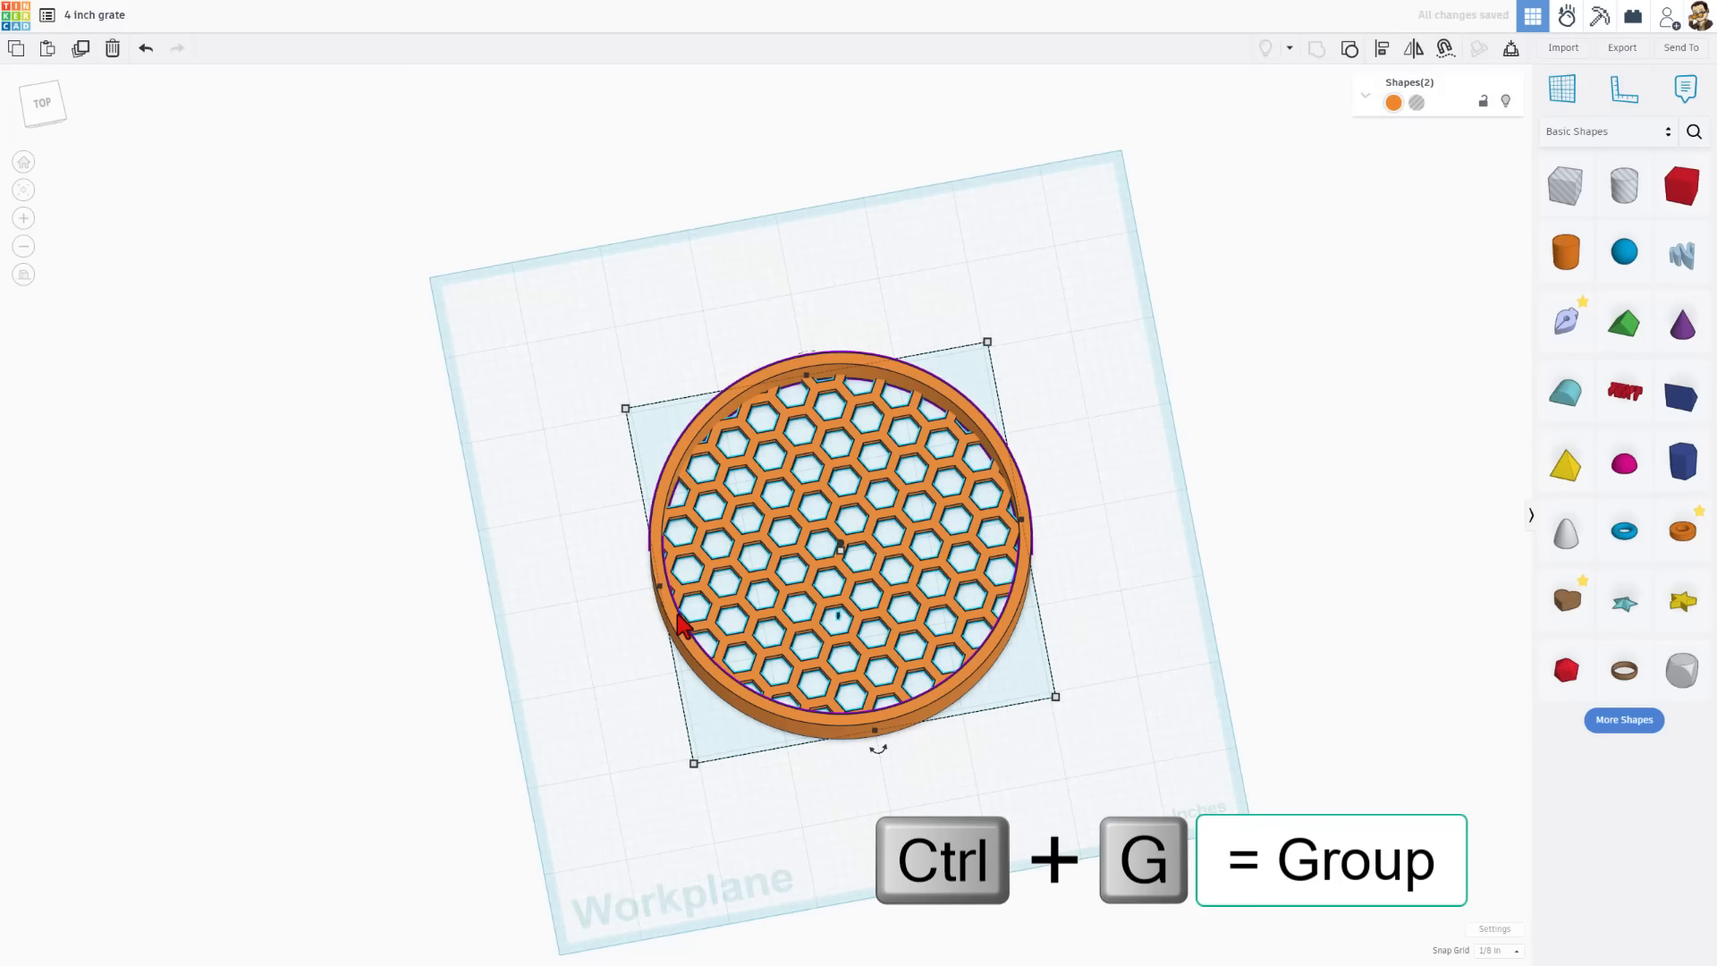
# Step: Return to perspective view and examine the honeycomb openings of the grate from several angles
pyautogui.moveTo(1118, 563); pyautogui.dragTo(1160, 391, button='right')
pyautogui.moveTo(835, 513); pyautogui.dragTo(337, 460, button='right')
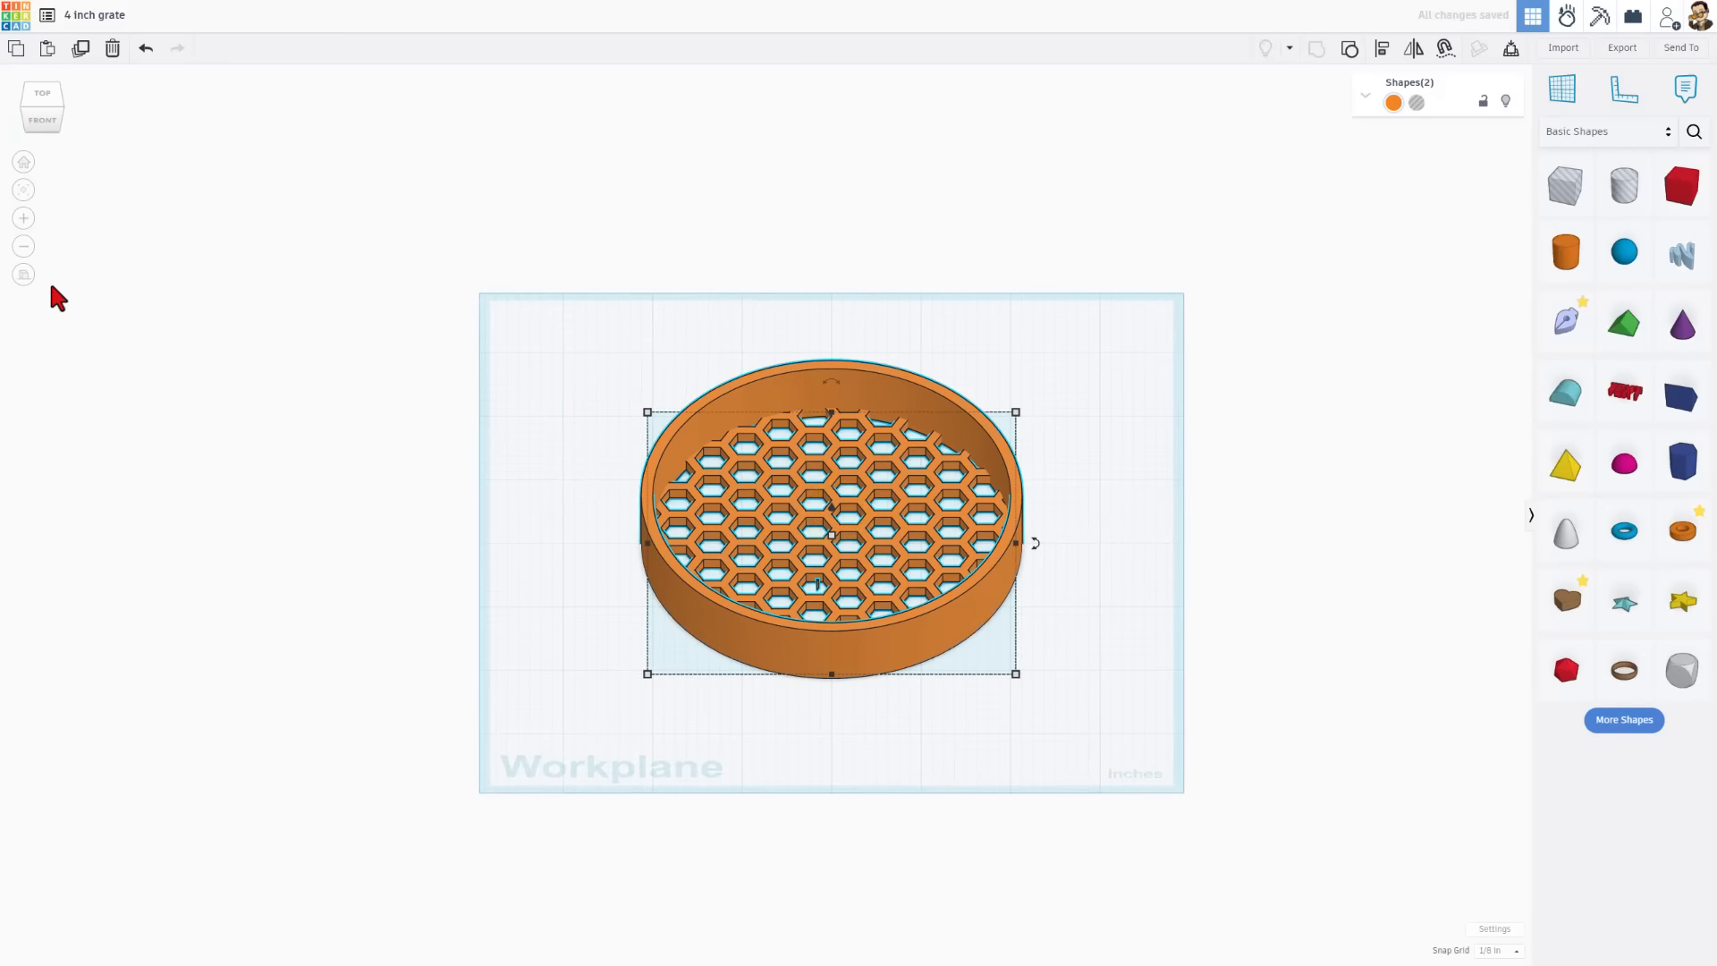
pyautogui.click(24, 275)
pyautogui.click(433, 471)
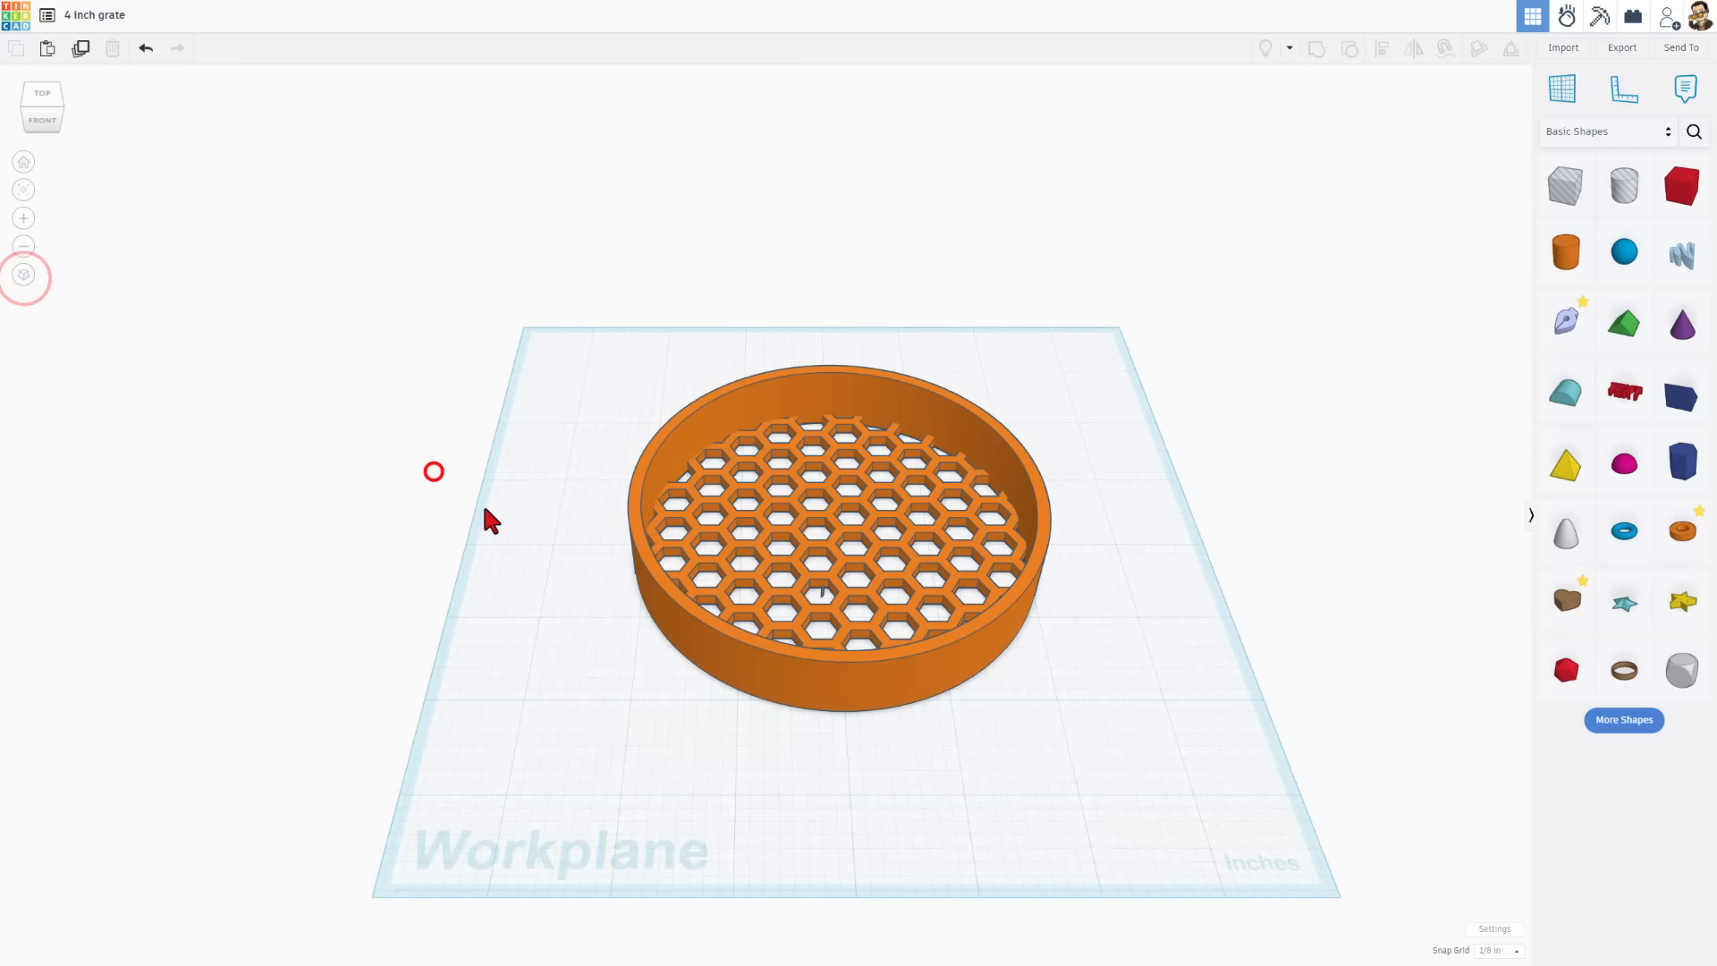
pyautogui.moveTo(490, 518); pyautogui.dragTo(848, 631, button='right')
pyautogui.scroll(4, 848, 631)
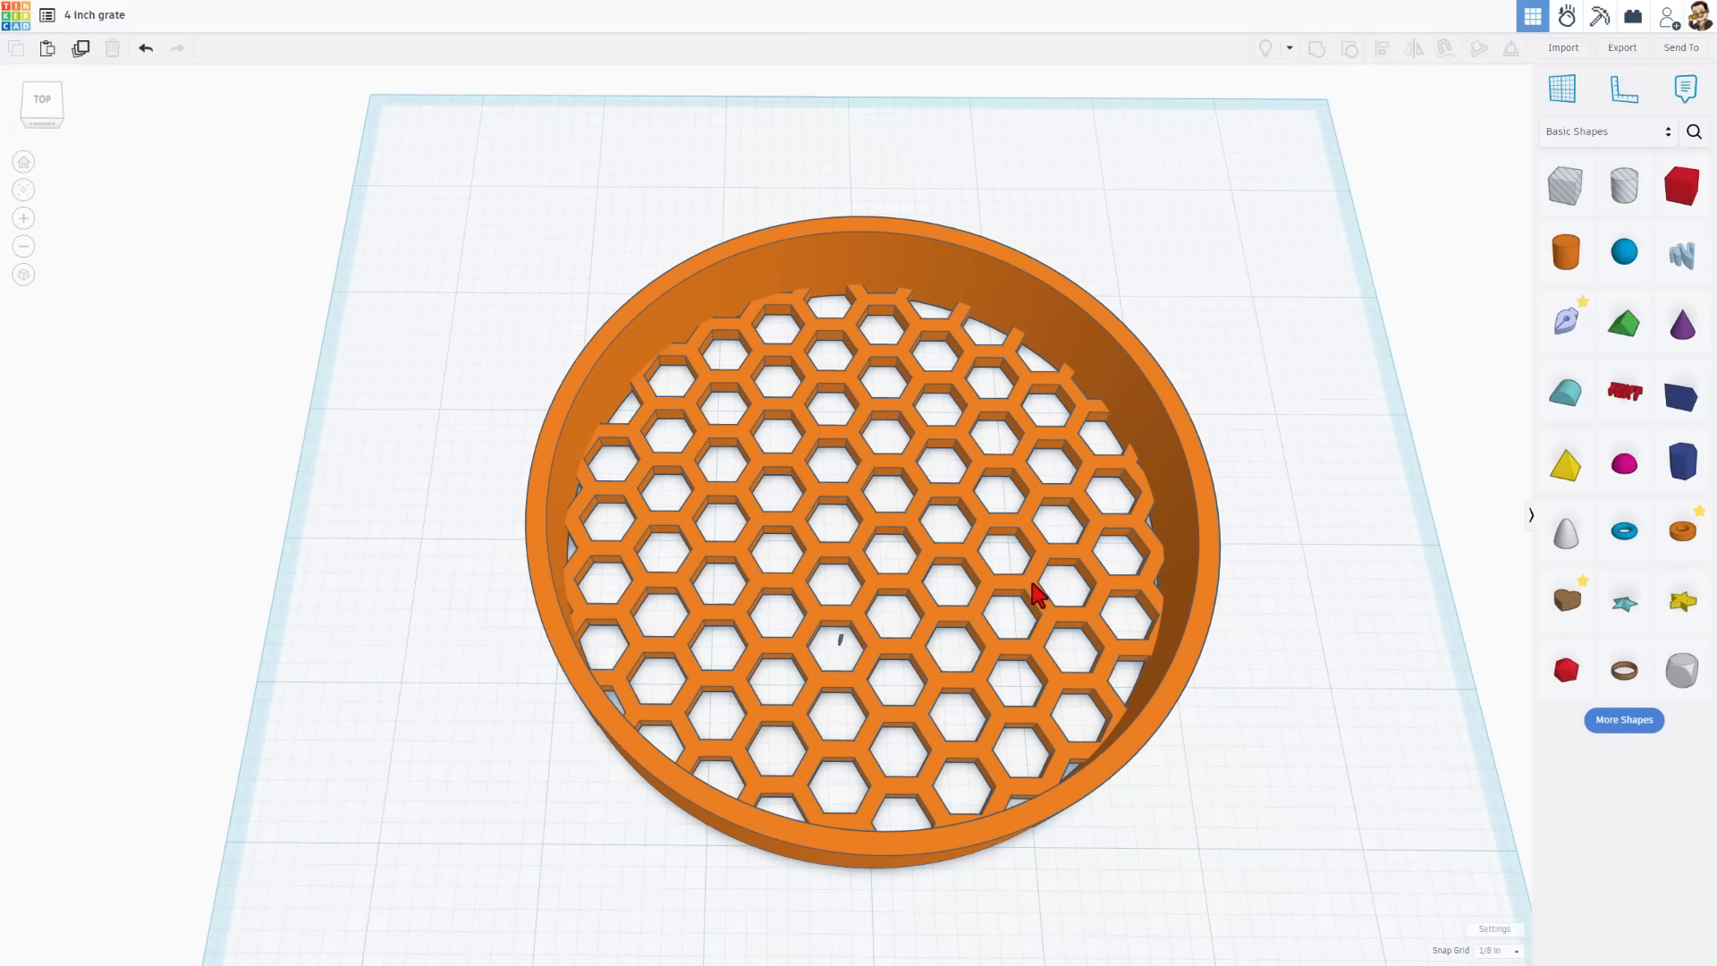
pyautogui.moveTo(1053, 479); pyautogui.dragTo(882, 614, button='right')
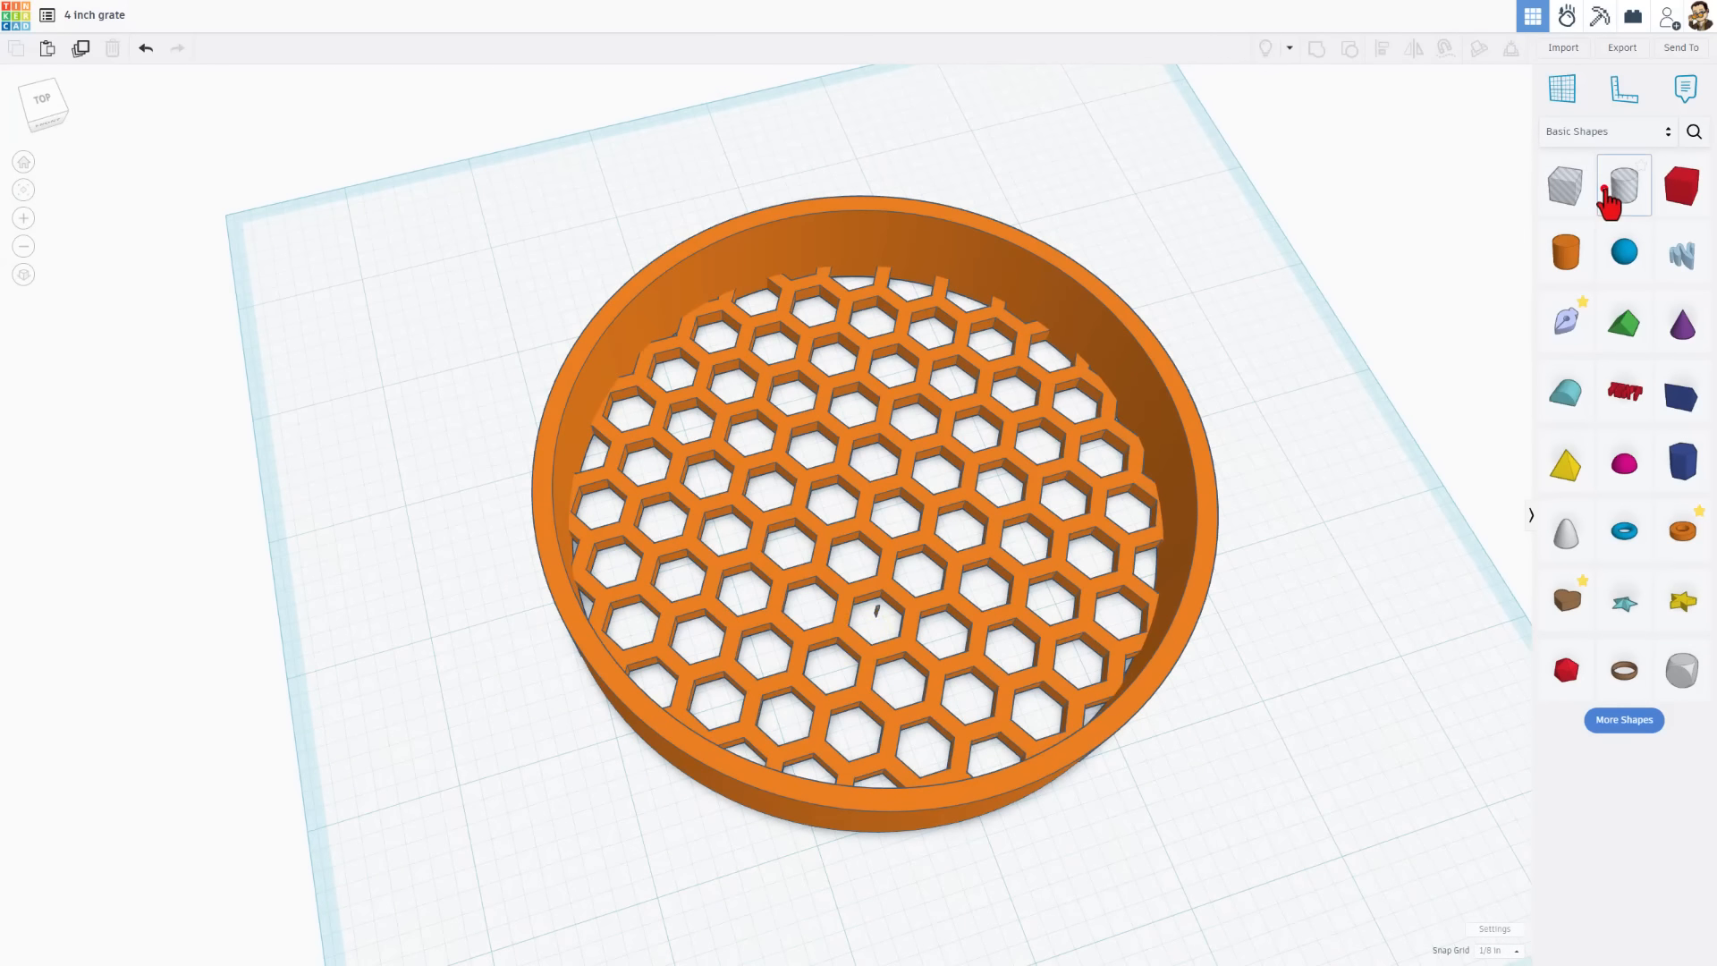
# Step: Add a hole cylinder, shrink it to fit inside one hexagon opening, and place it by the small stray piece near the grate's centre
pyautogui.moveTo(1621, 188); pyautogui.dragTo(1270, 379)
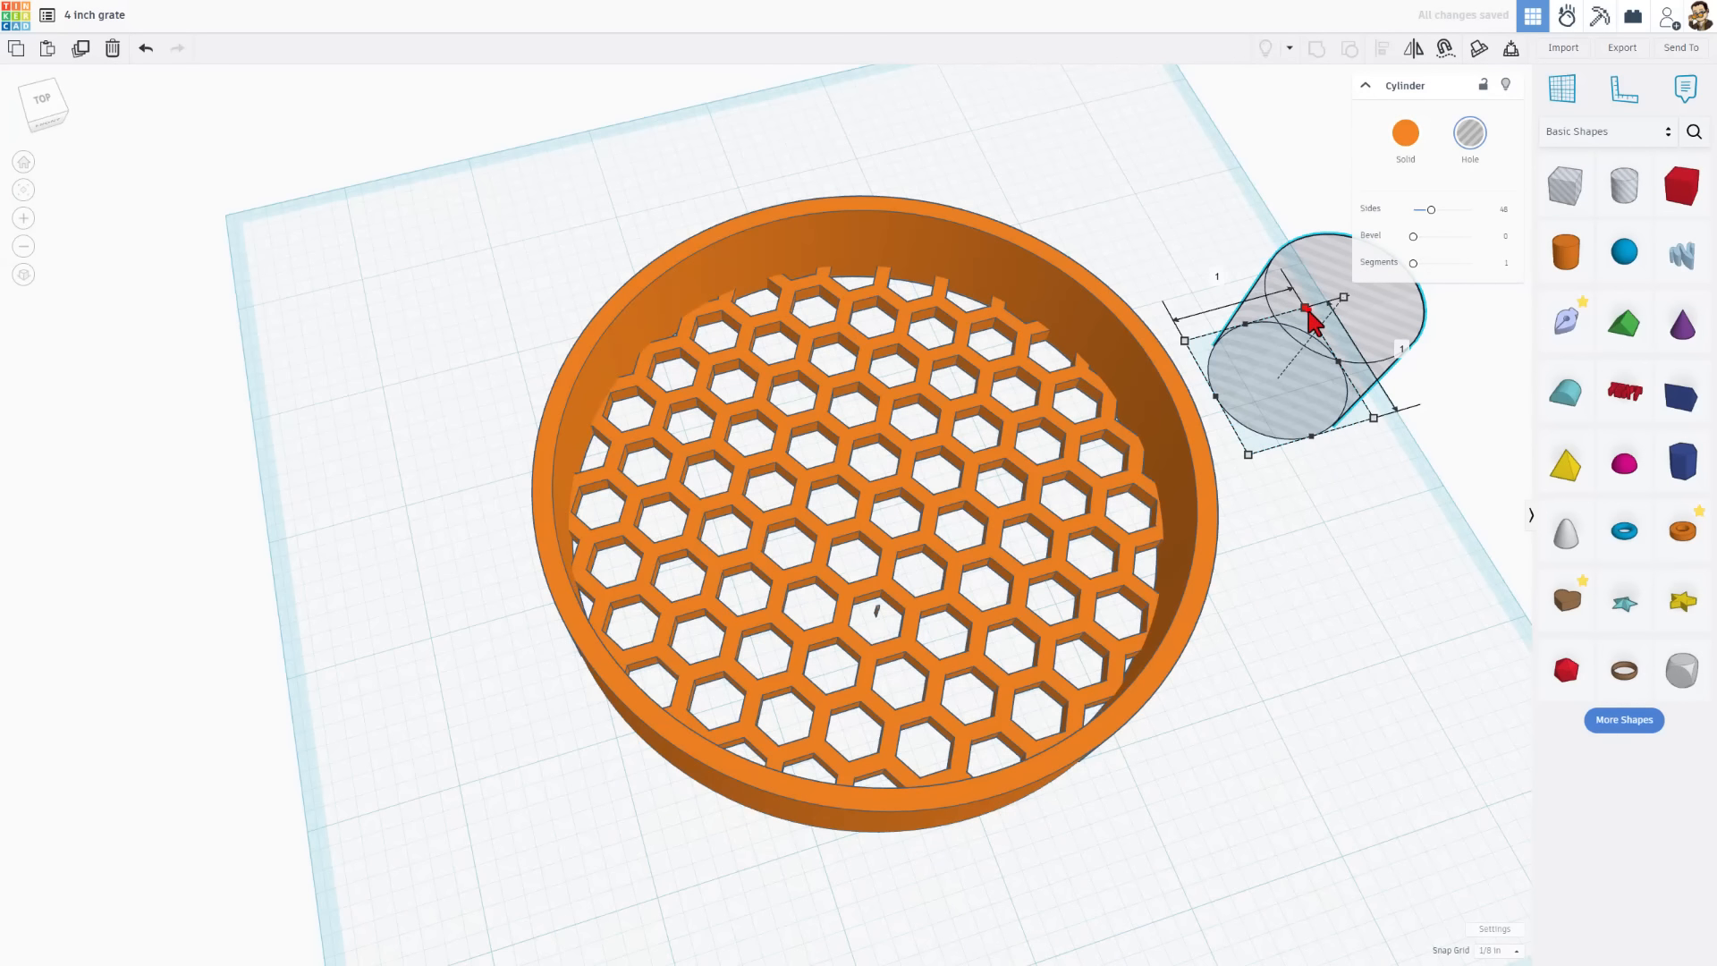
pyautogui.moveTo(1306, 309); pyautogui.dragTo(885, 651)
pyautogui.scroll(5, 885, 651)
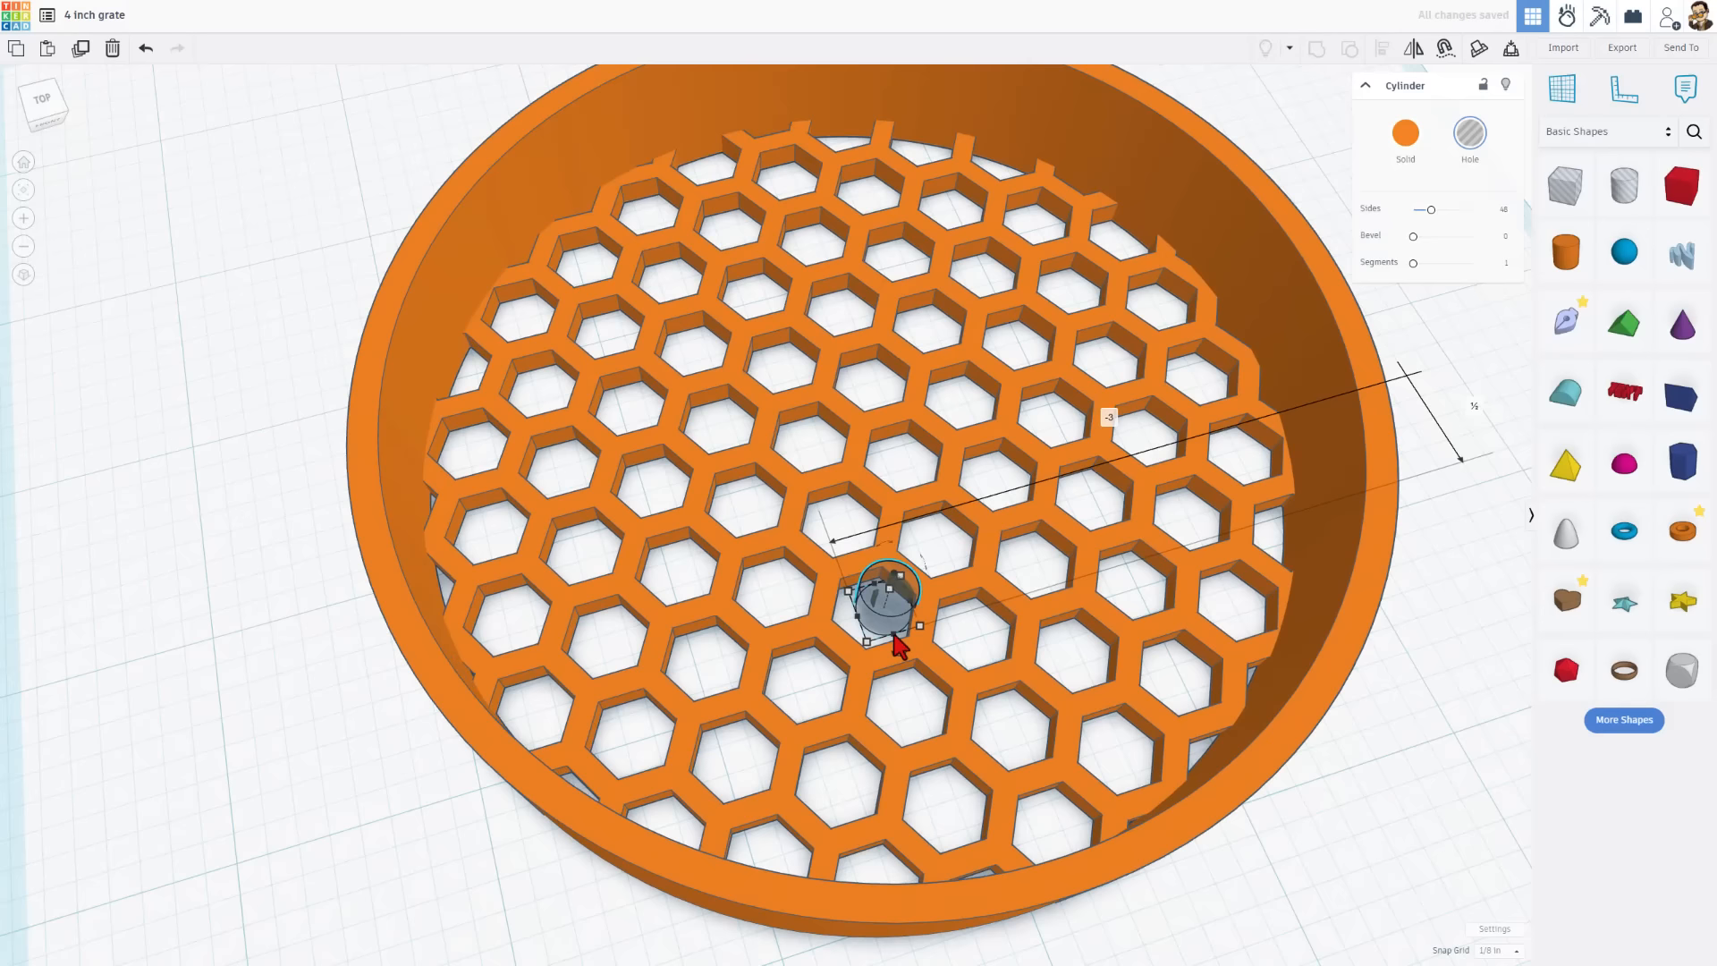
pyautogui.press('Left')
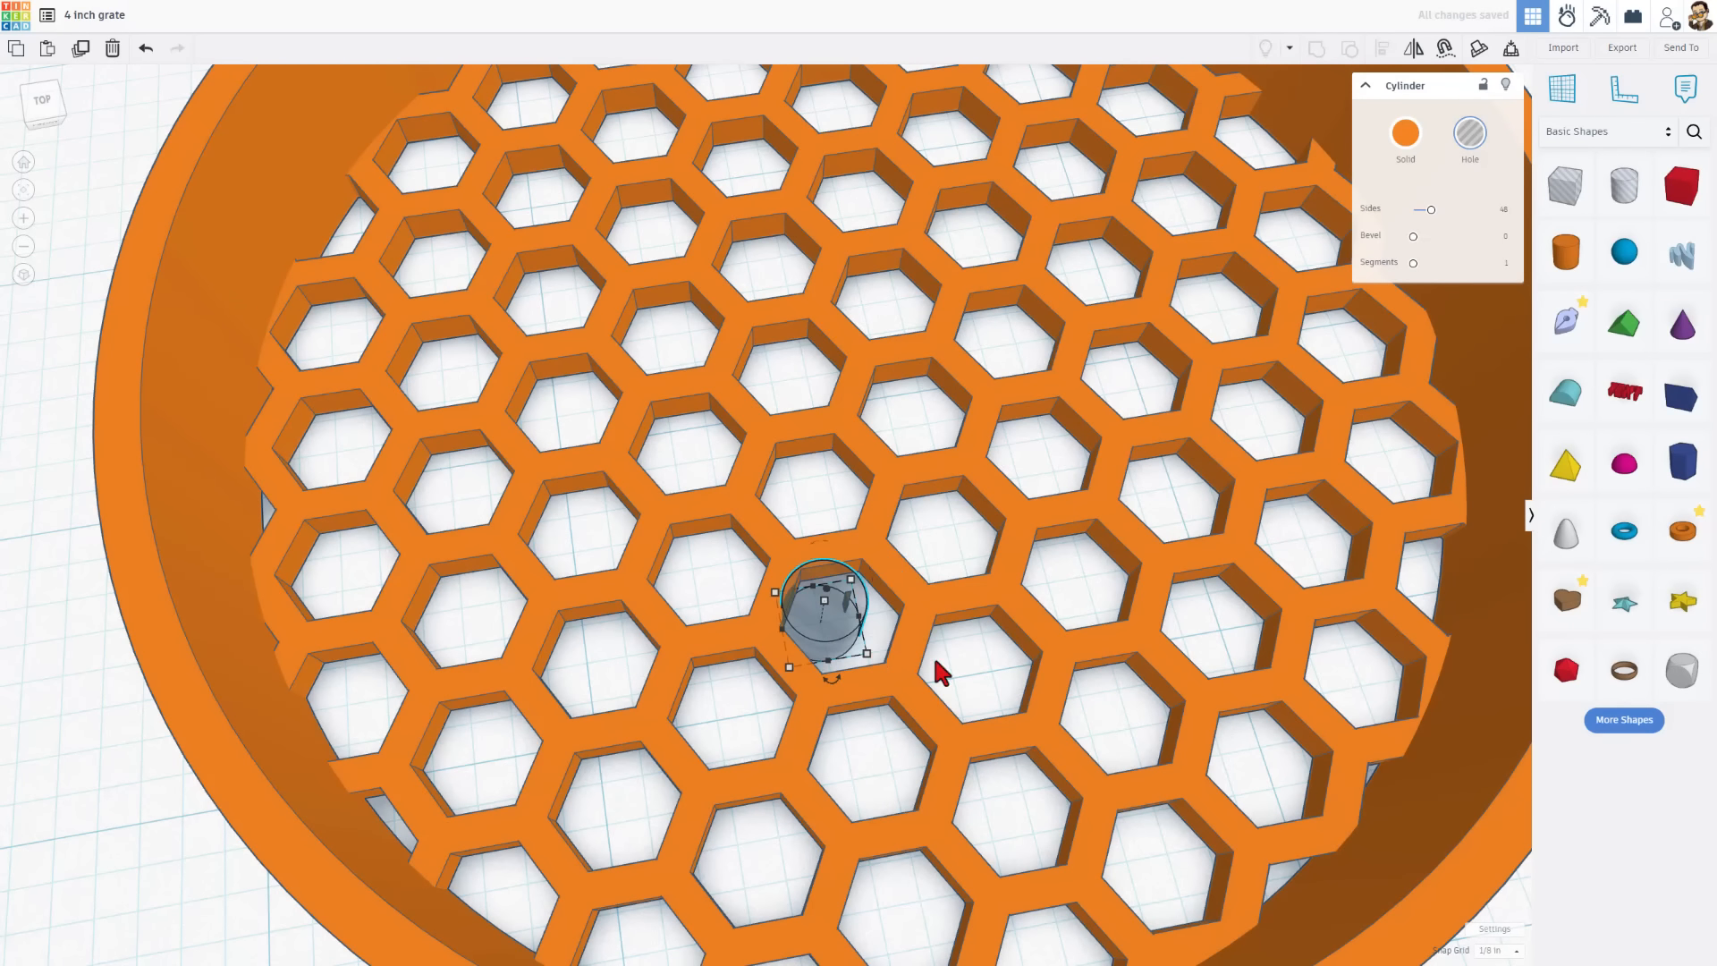
# Step: Set the snap grid to 1/64 in and nudge the small hole cylinder until it encloses the stray piece
pyautogui.click(1488, 951)
pyautogui.click(1483, 825)
pyautogui.press('Right')
pyautogui.press('Right')
pyautogui.press('Right')
pyautogui.press('Right')
pyautogui.press('Right')
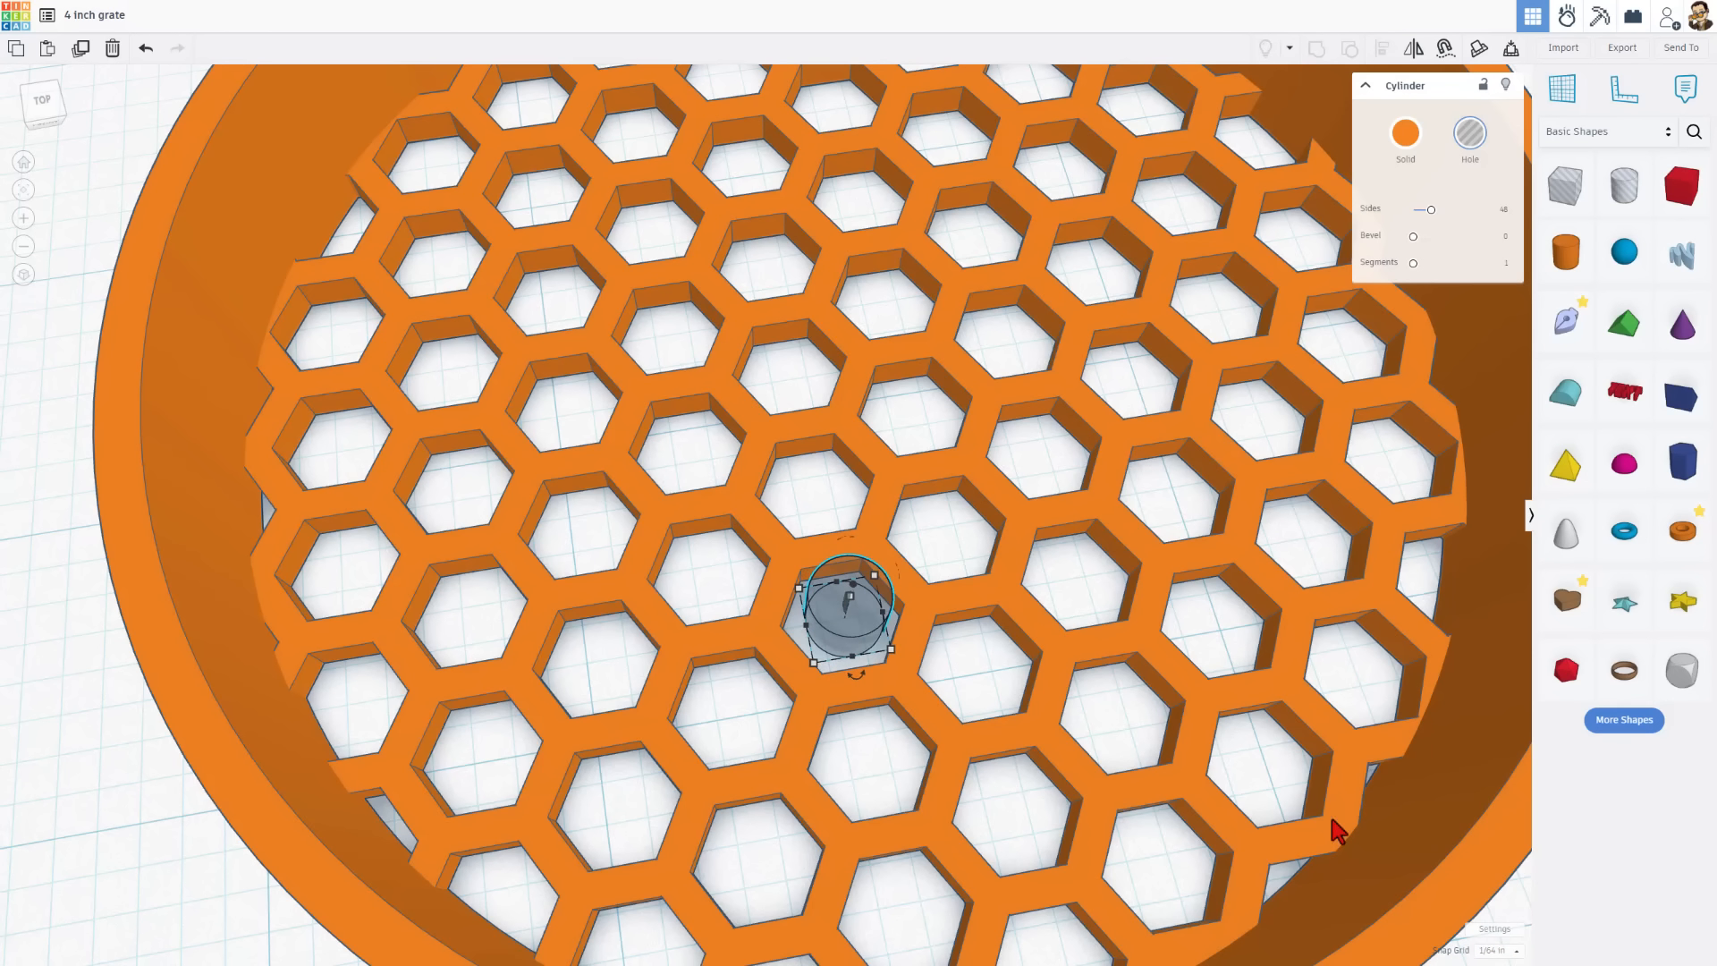
# Step: Select the small hole cylinder together with the honeycomb disc and group them to cut away the stray piece
pyautogui.moveTo(951, 520); pyautogui.dragTo(815, 612)
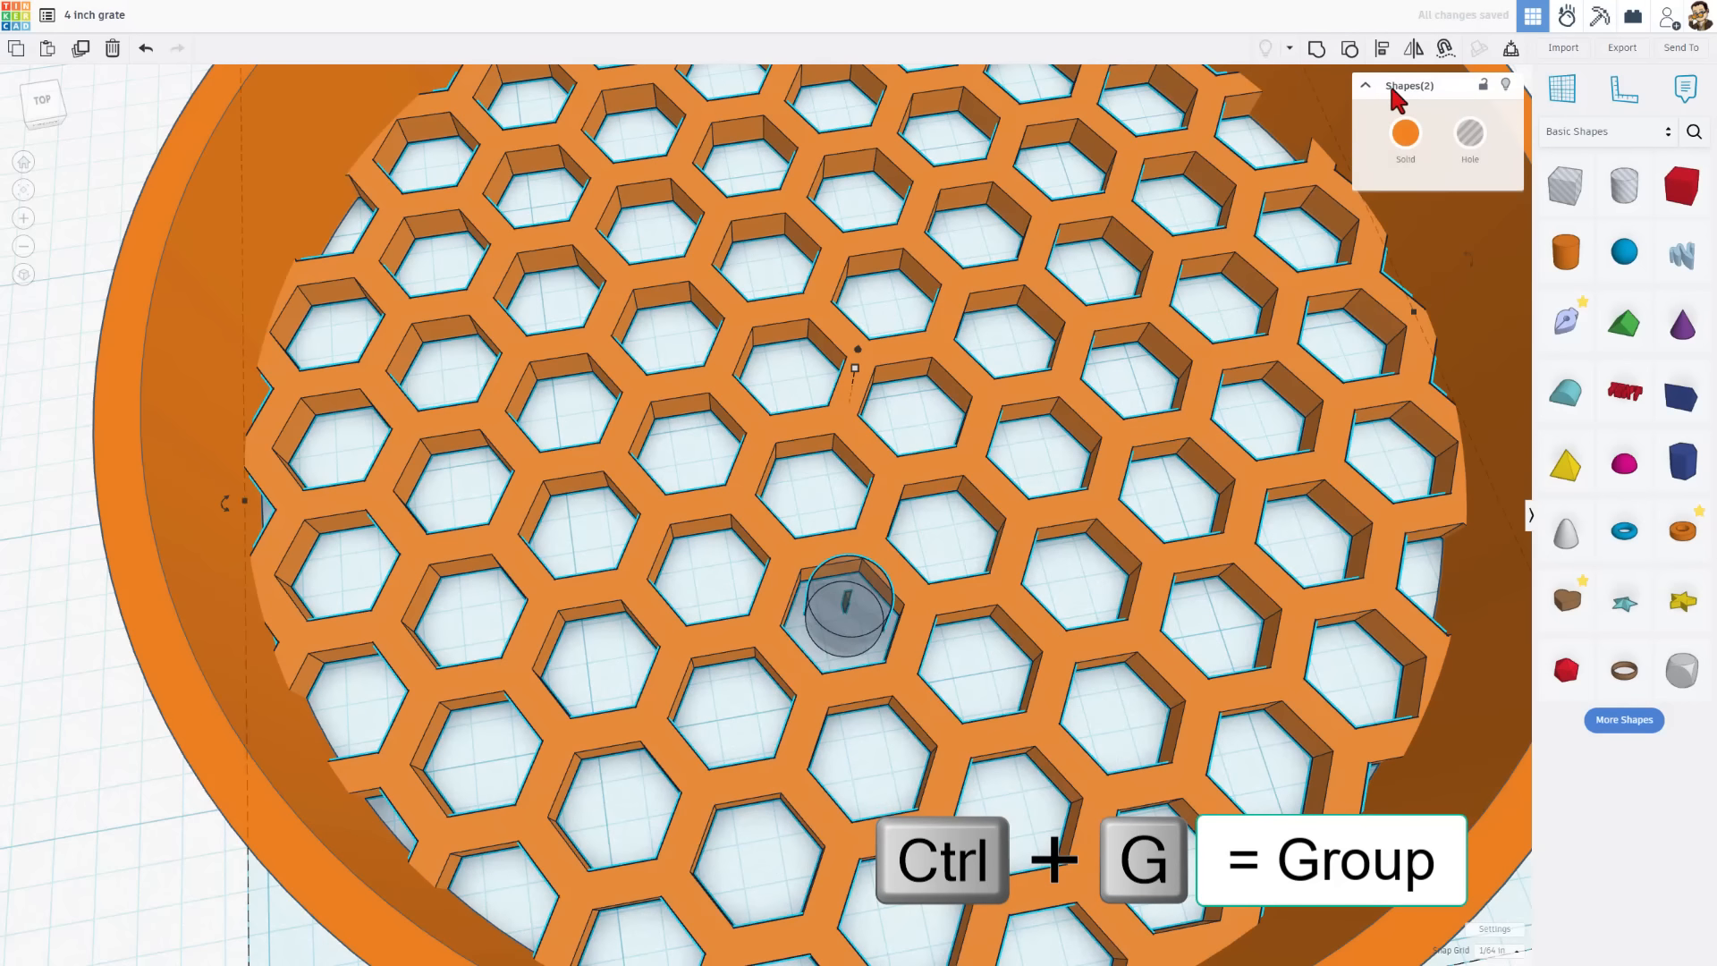
pyautogui.hotkey('ctrl', 'g')
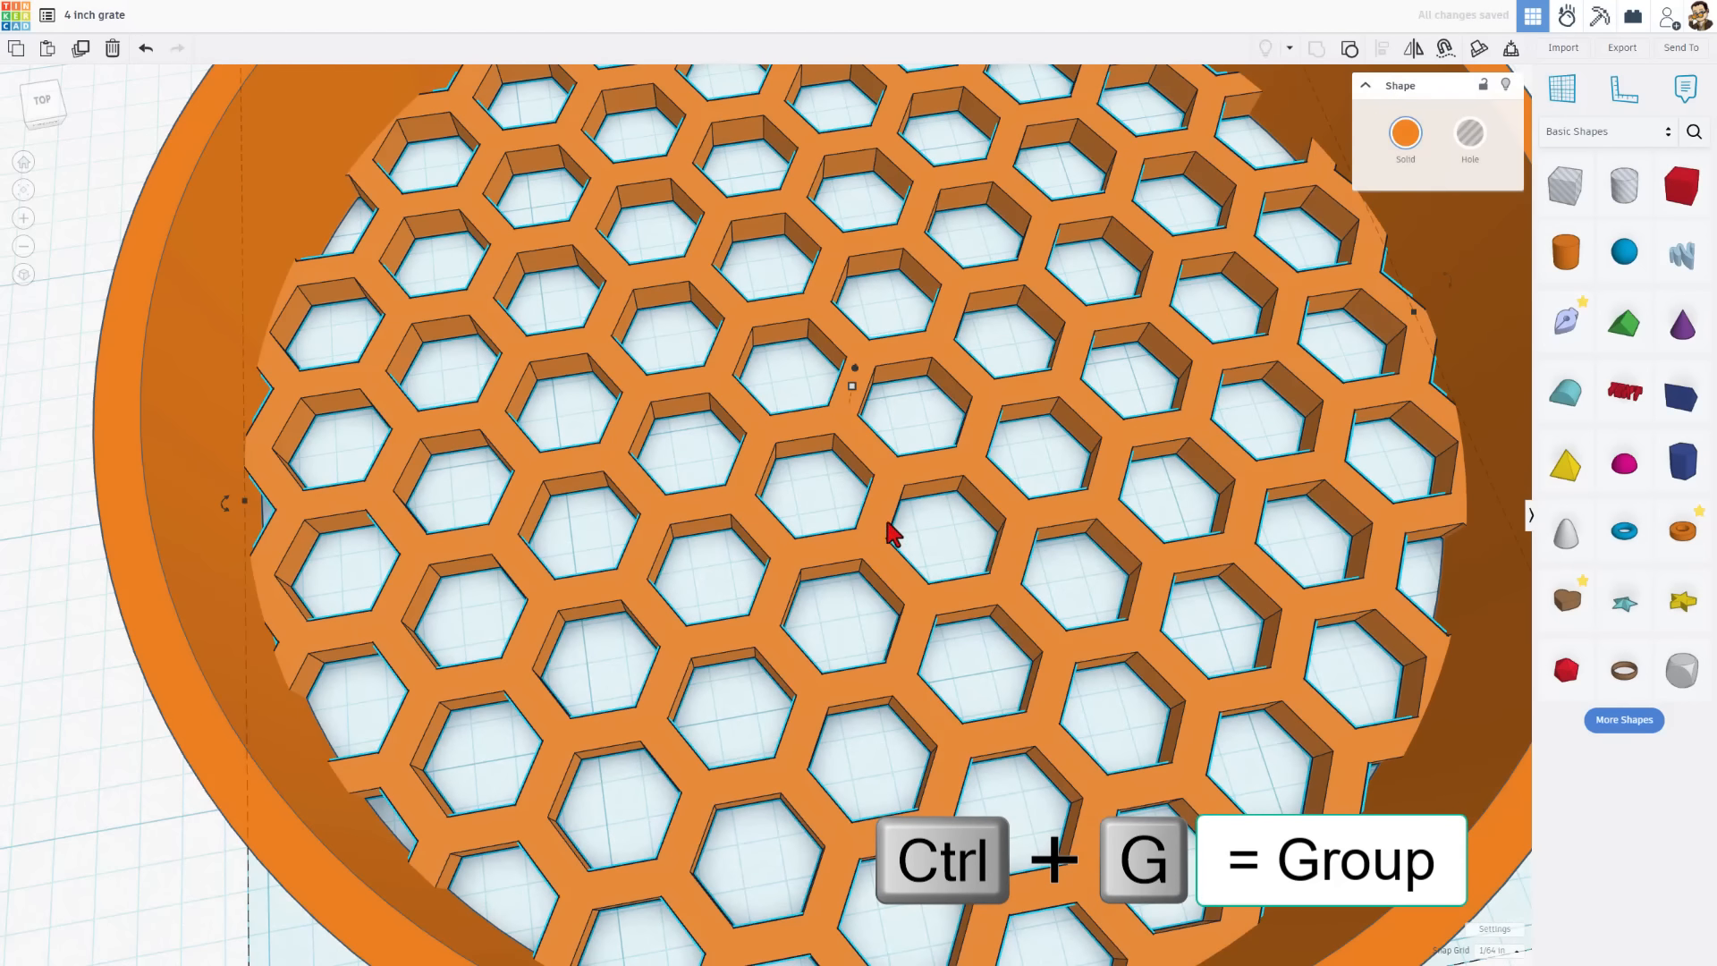
# Step: Add a hole cylinder beside the ring, shrink its diameter to 0.125 in and stretch it taller
pyautogui.scroll(-5, 888, 519)
pyautogui.click(946, 736)
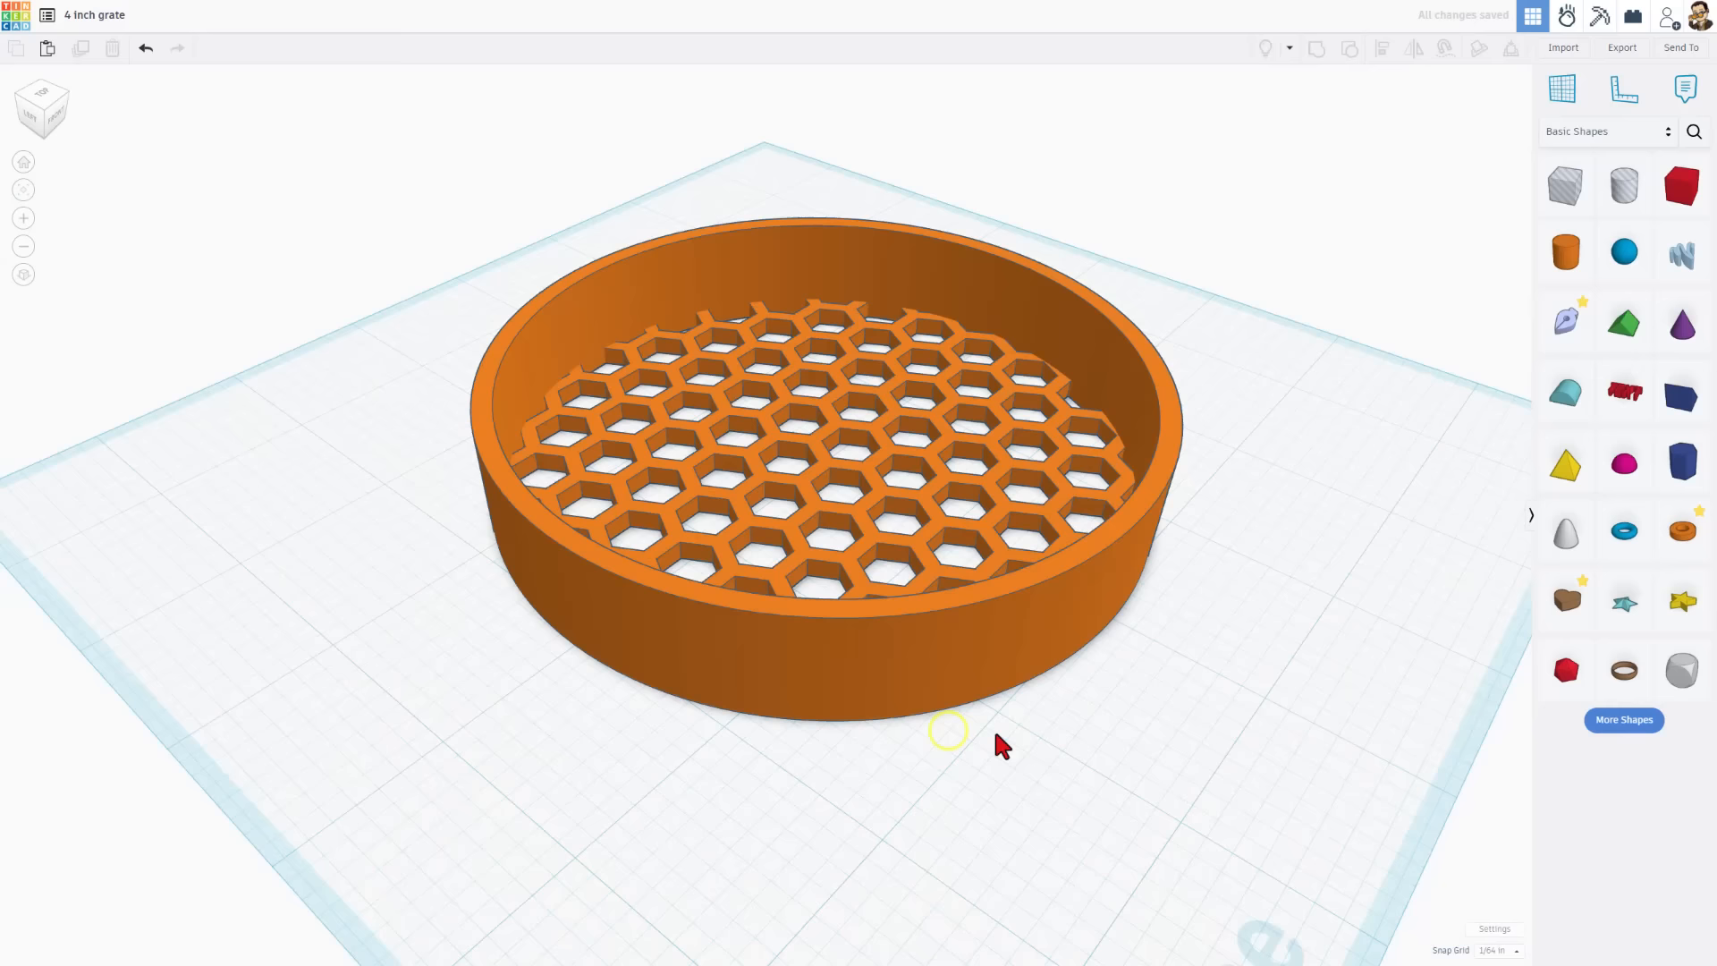
pyautogui.moveTo(997, 729); pyautogui.dragTo(964, 622, button='right')
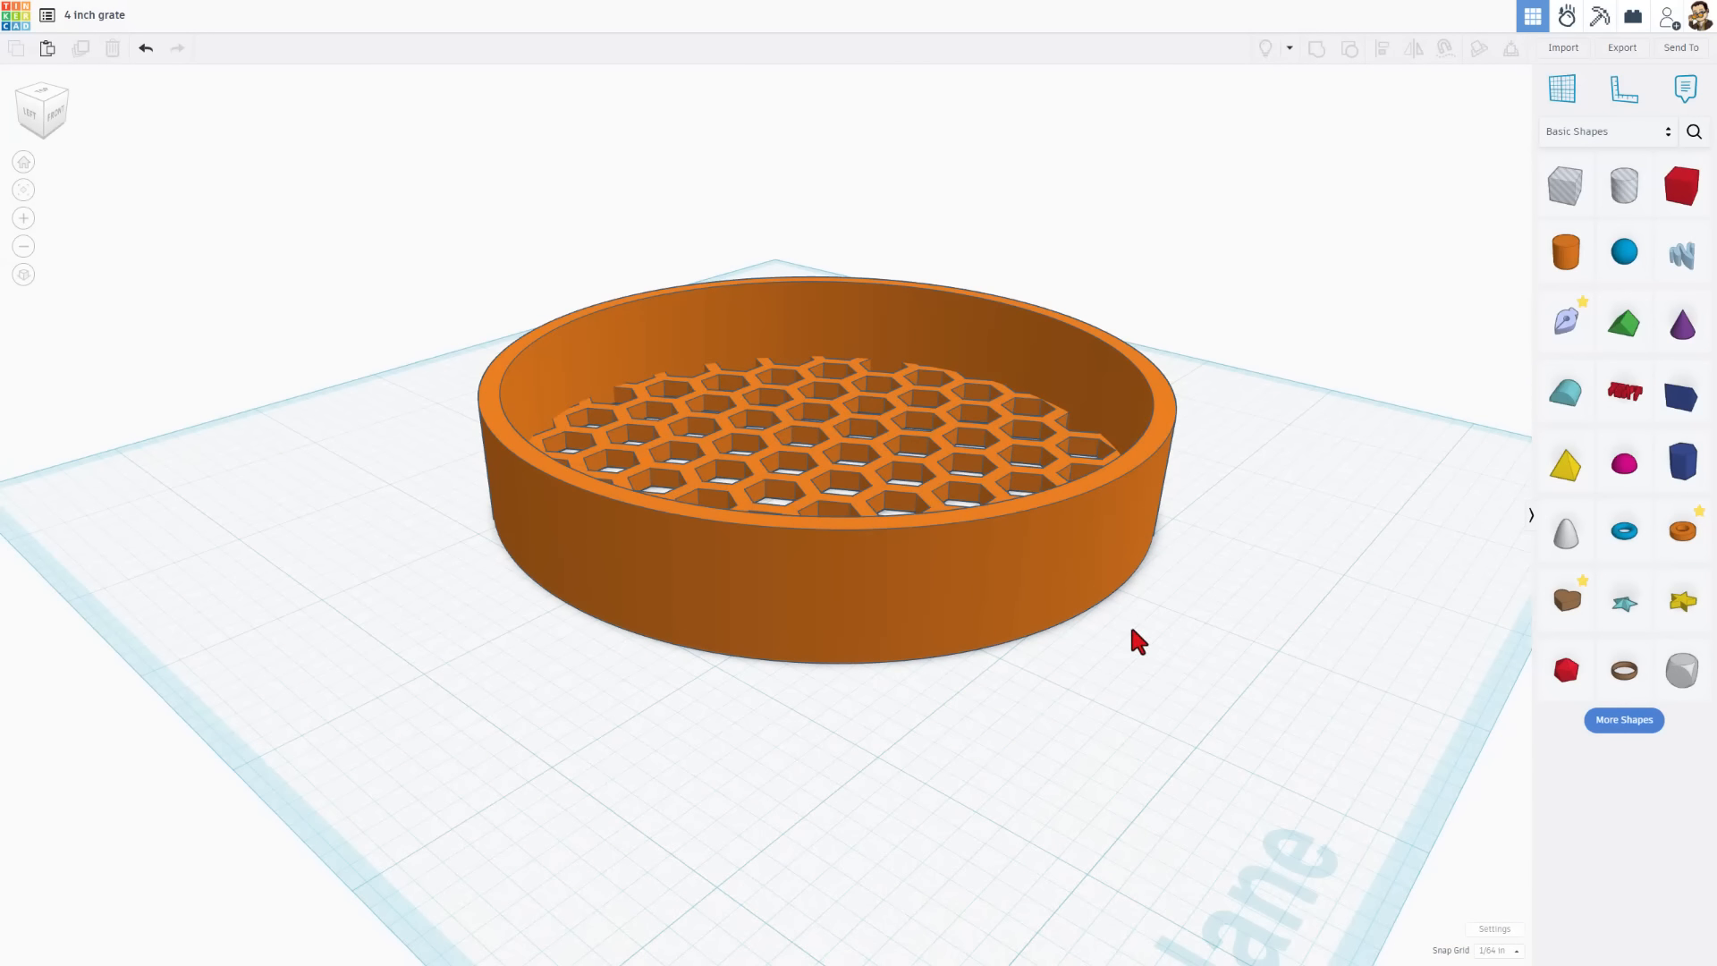
pyautogui.moveTo(1624, 185); pyautogui.dragTo(1199, 726)
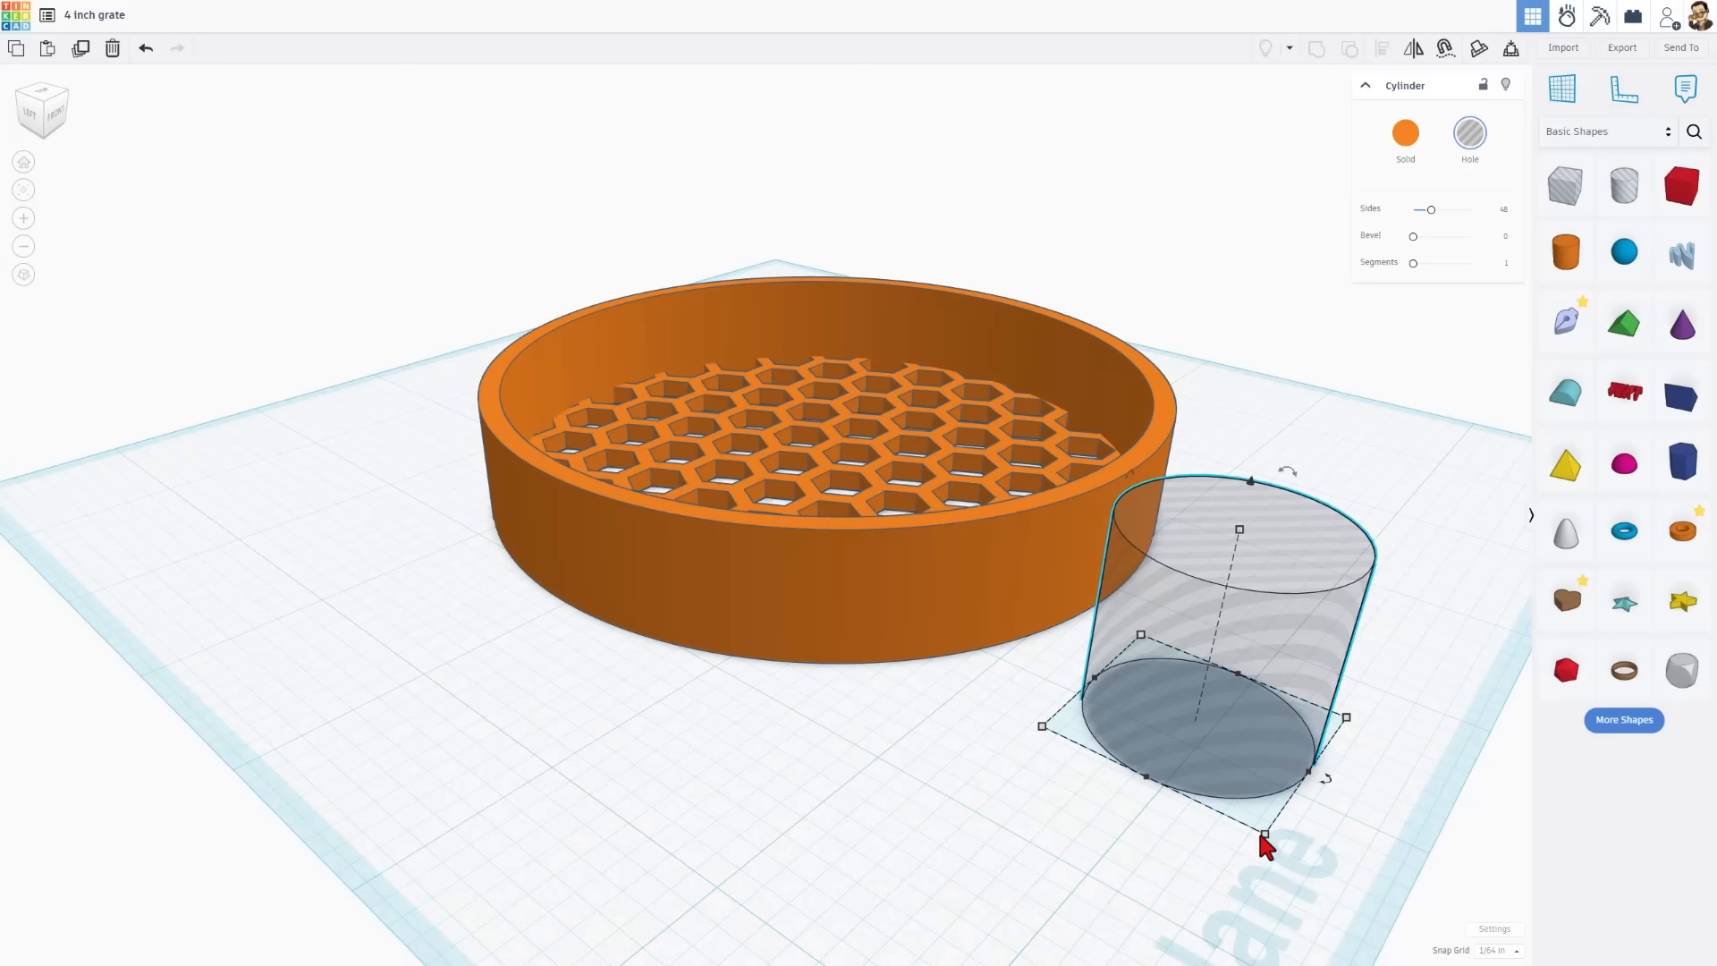
pyautogui.keyDown('shift'); pyautogui.moveTo(1265, 834); pyautogui.dragTo(1189, 766); pyautogui.keyUp('shift')
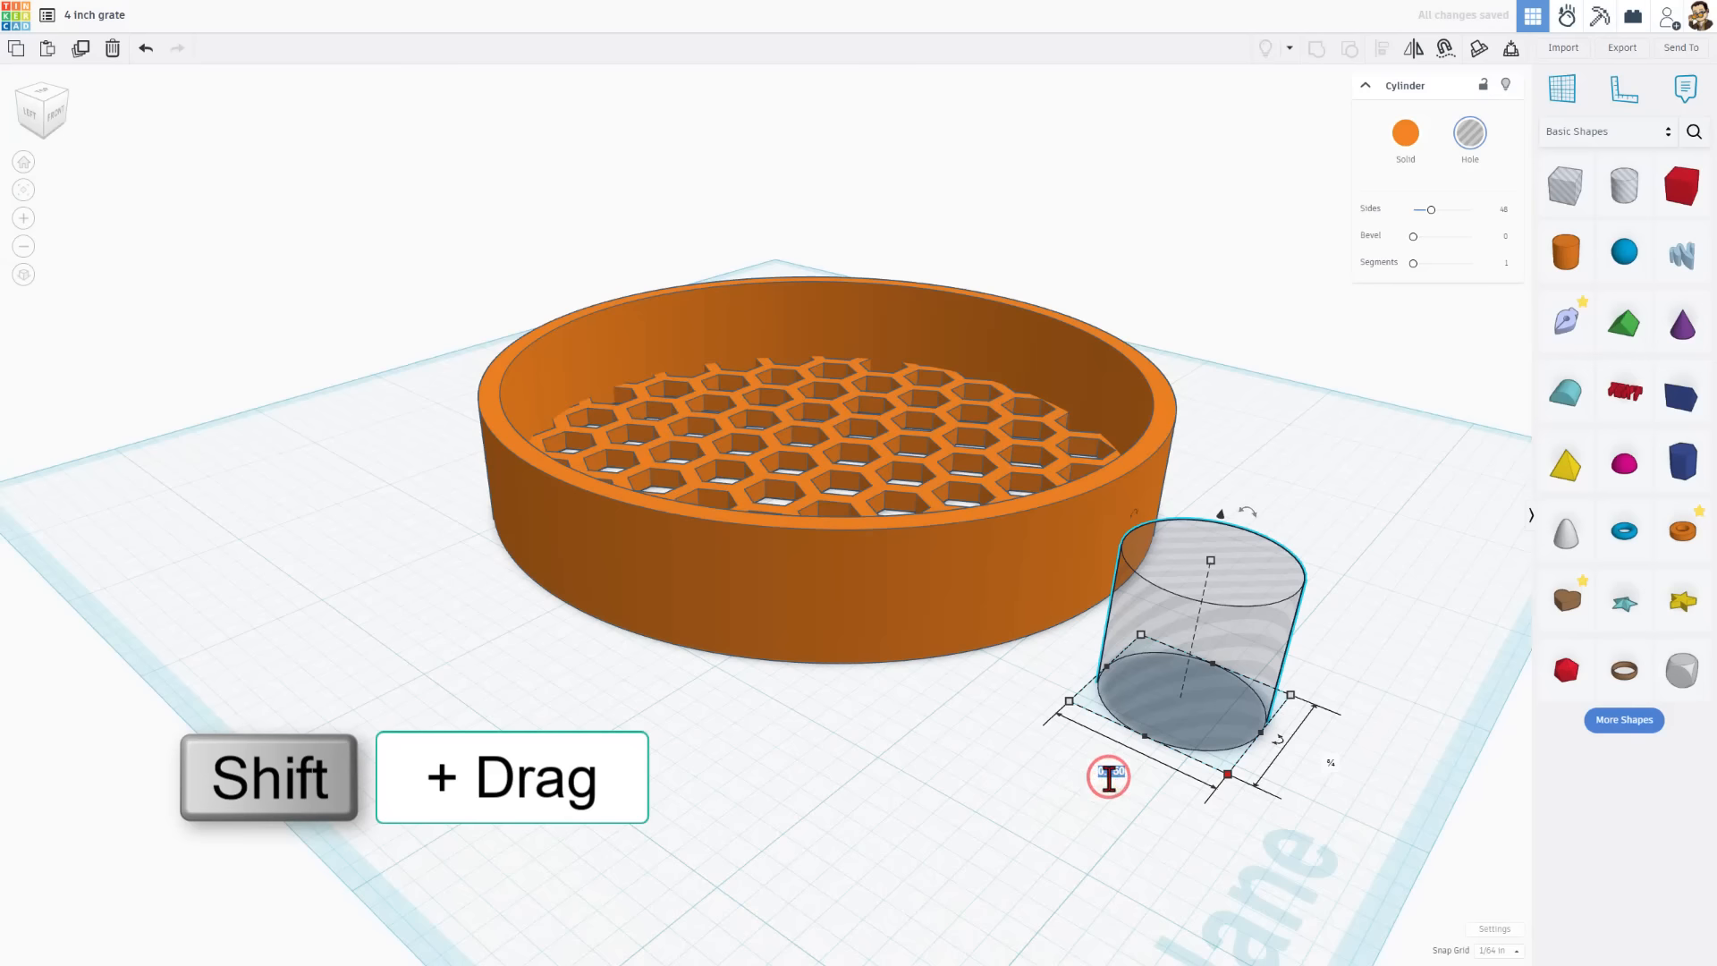
pyautogui.press('Return')
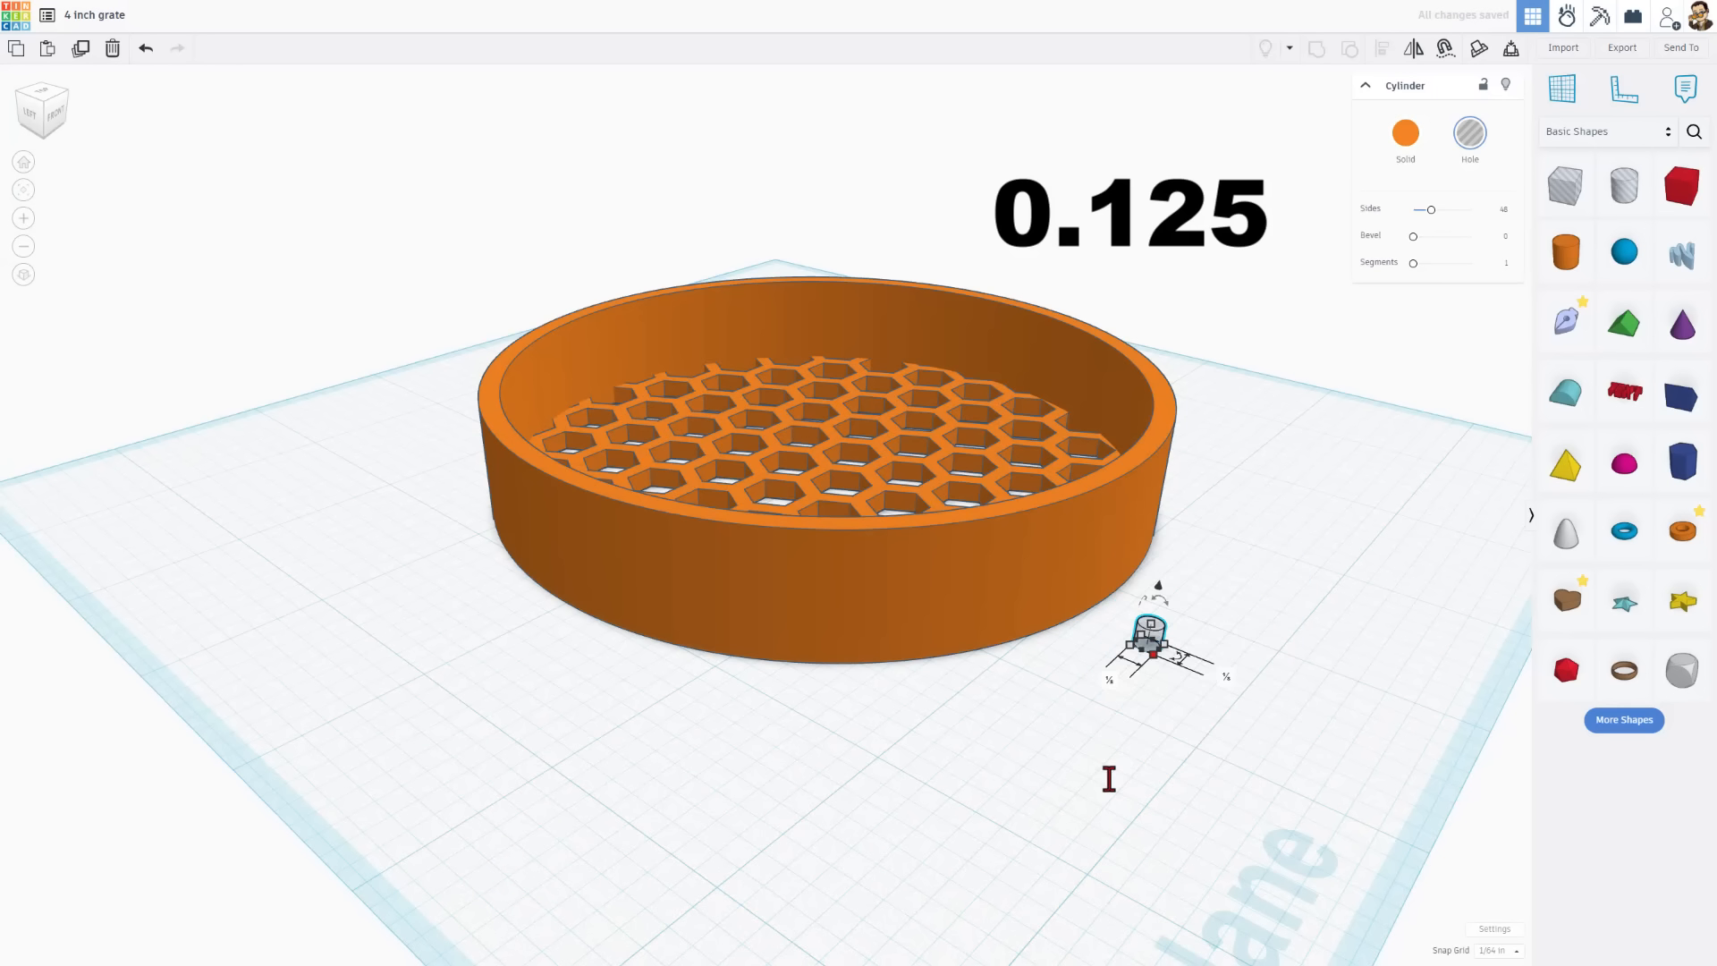
pyautogui.scroll(5, 1154, 670)
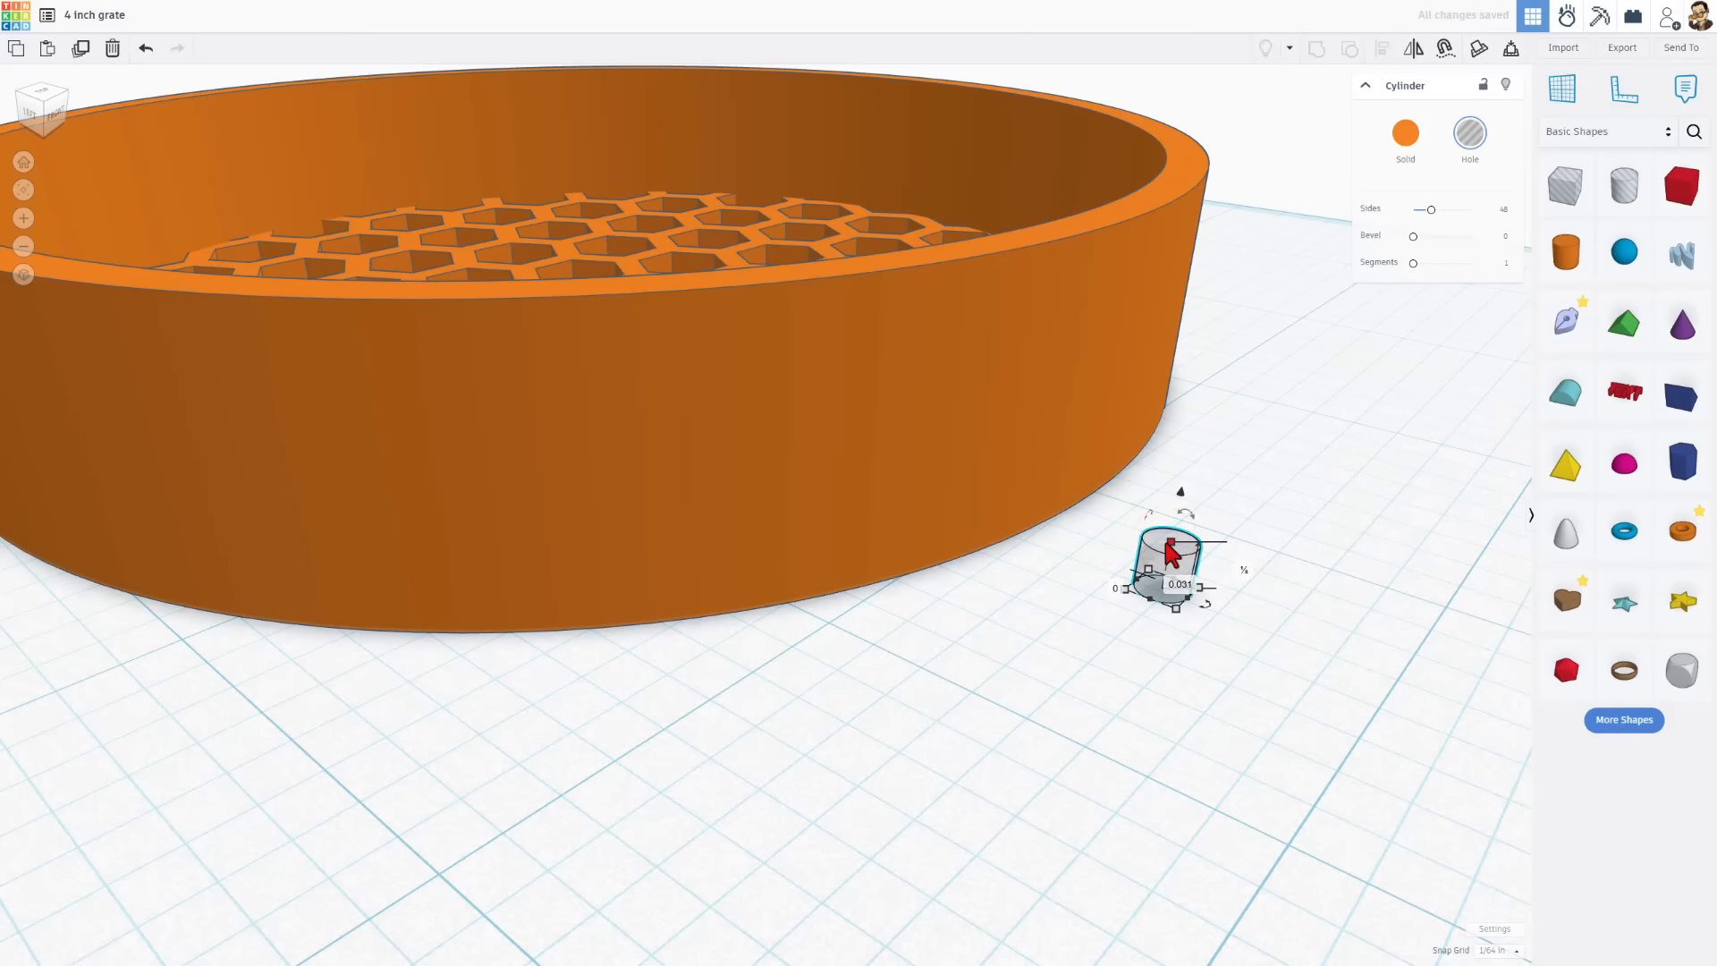
pyautogui.moveTo(1179, 509); pyautogui.dragTo(1227, 407)
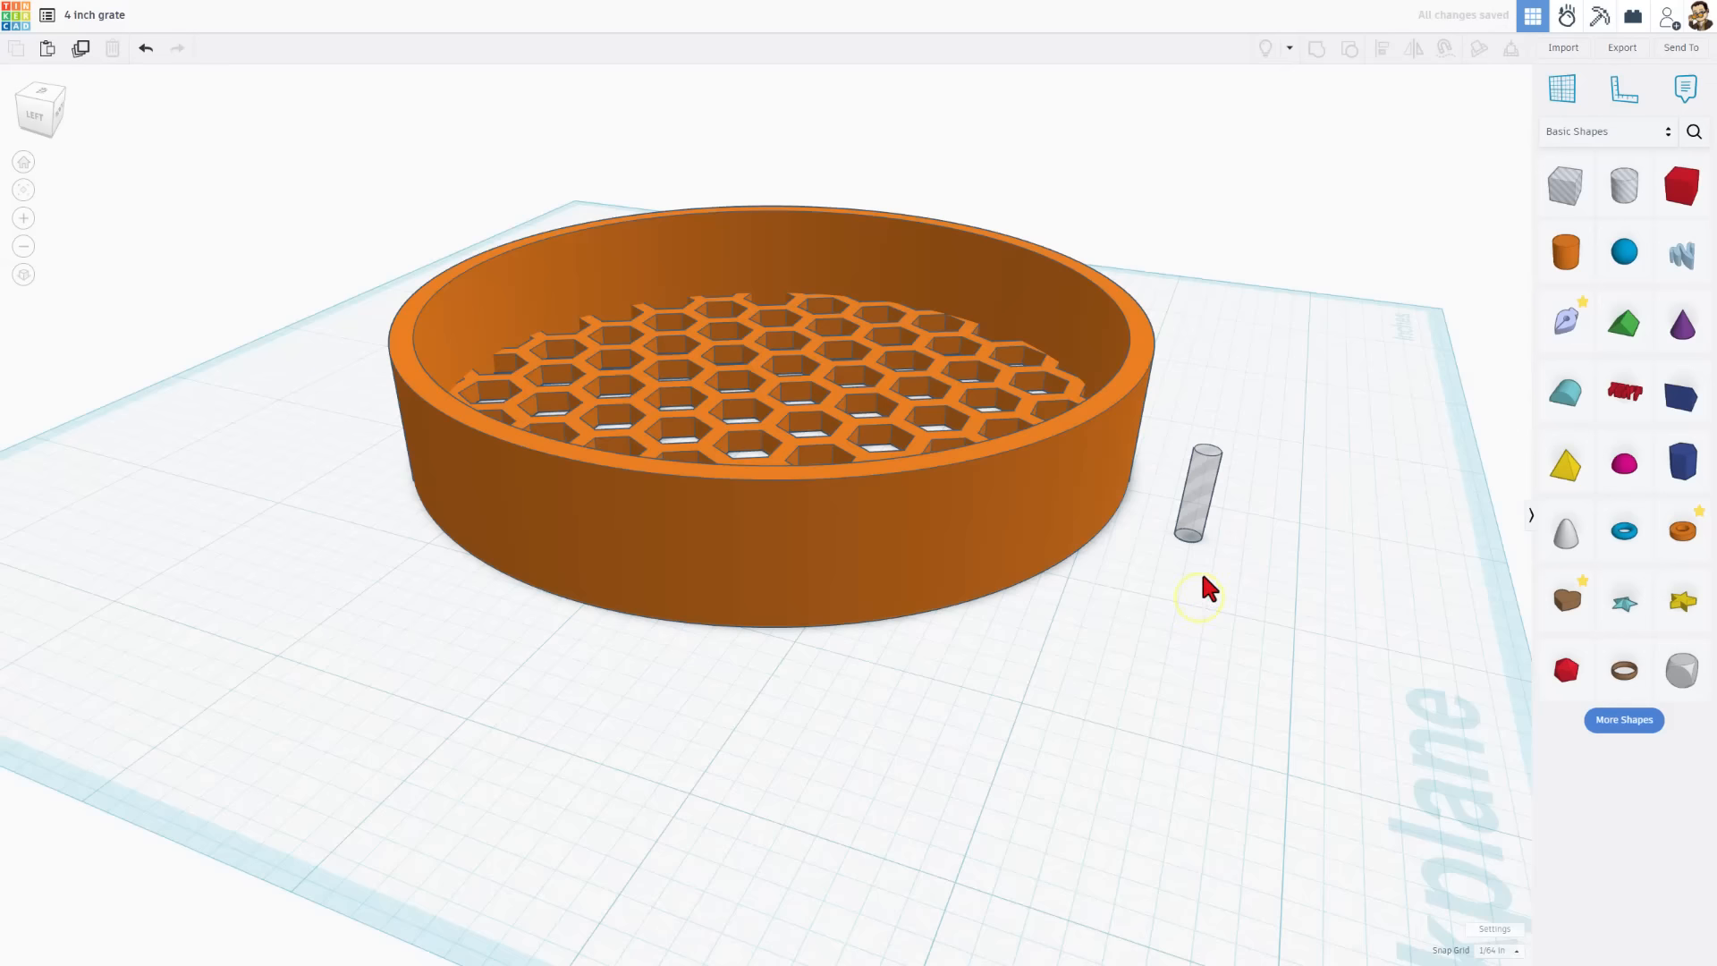
# Step: Rotate the thin hole cylinder onto its side so its end points at the ring's outer wall
pyautogui.scroll(2, 1280, 483)
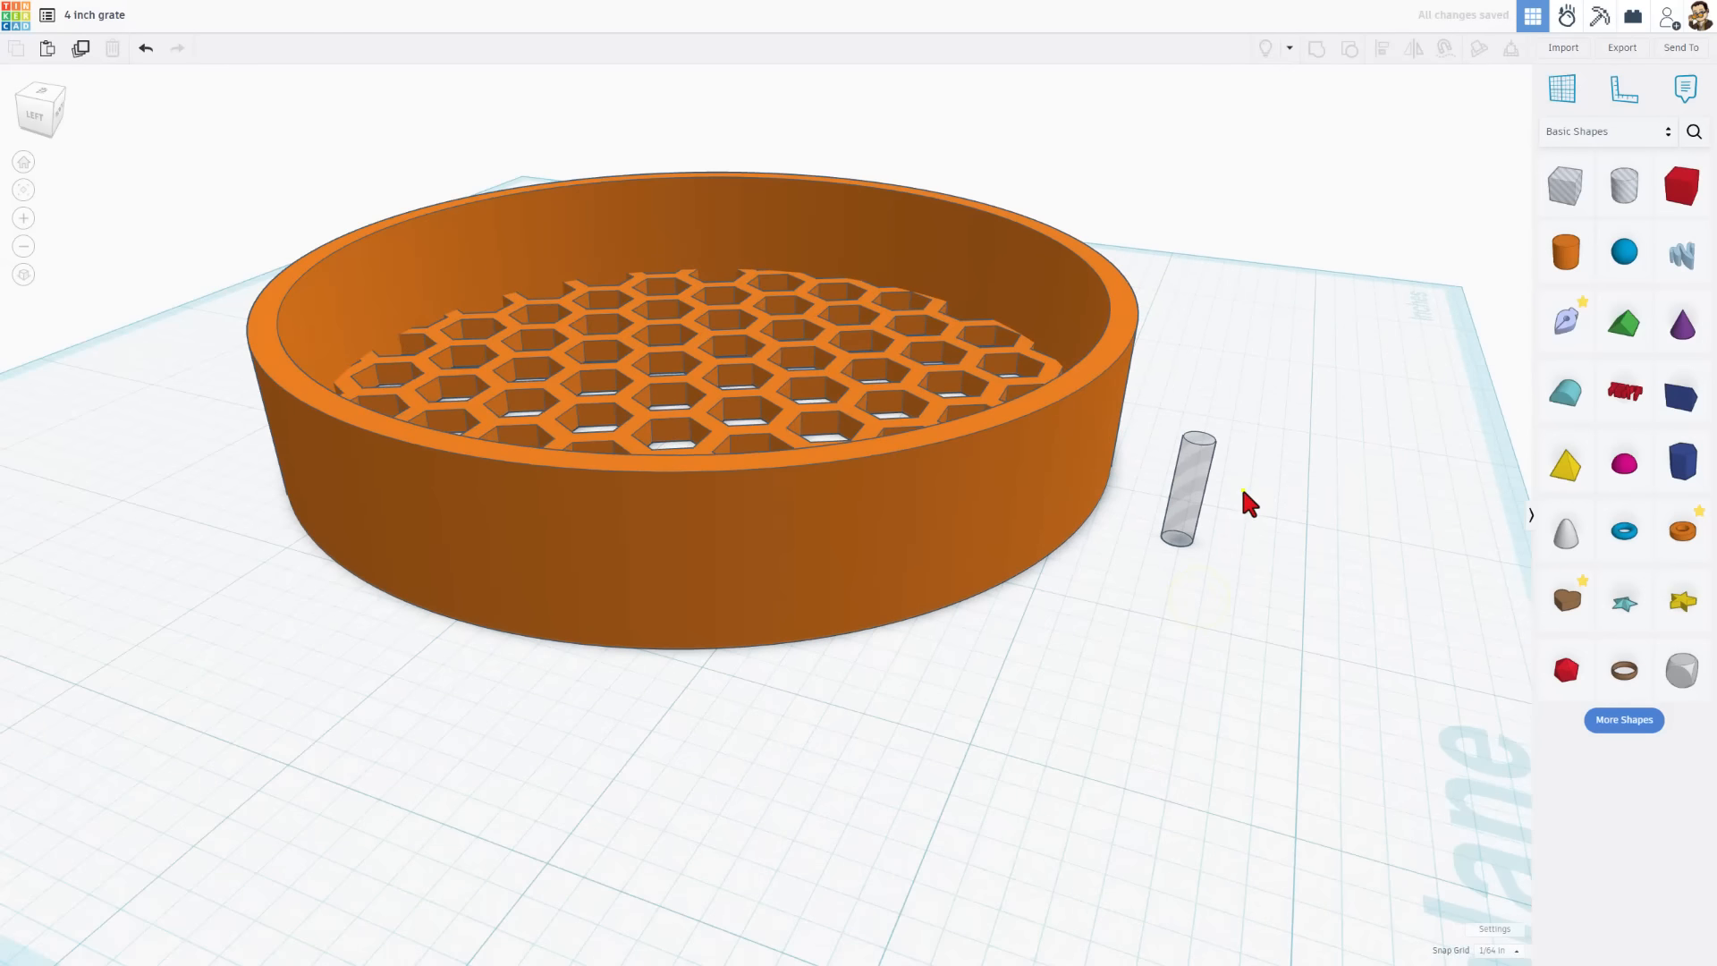
pyautogui.moveTo(1243, 490); pyautogui.dragTo(1175, 393, button='right')
pyautogui.click(1182, 399)
pyautogui.moveTo(1213, 362); pyautogui.dragTo(1150, 422)
pyautogui.click(1164, 497)
pyautogui.moveTo(1148, 505); pyautogui.dragTo(1168, 586, button='right')
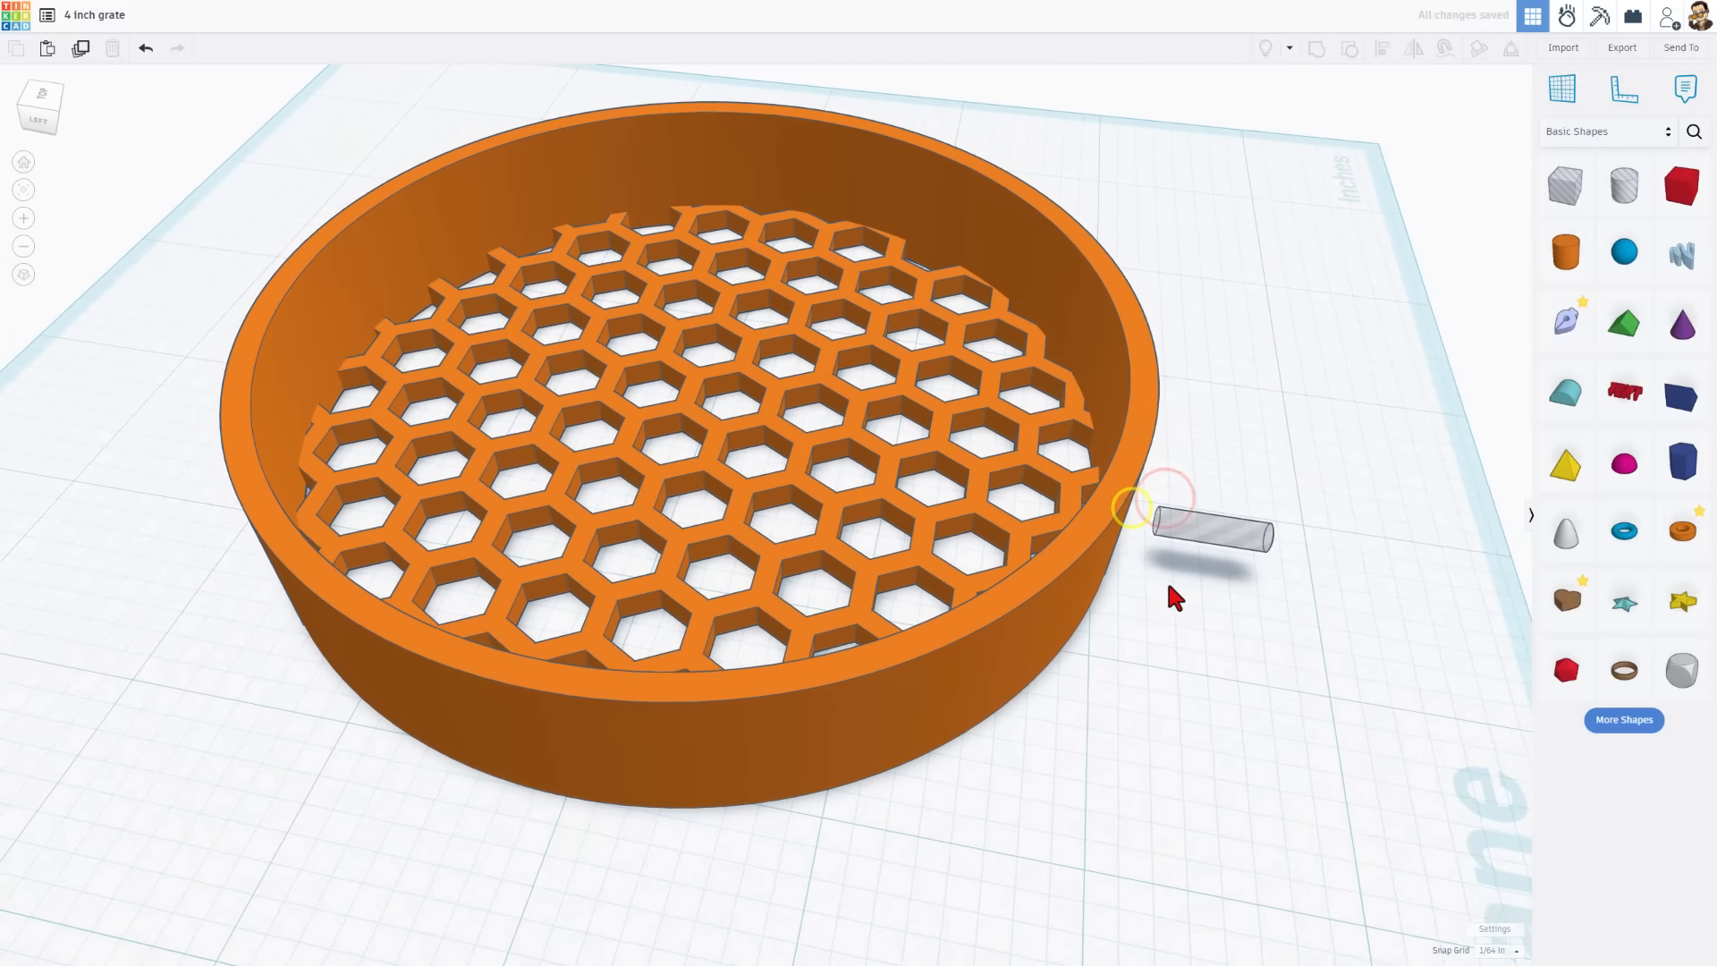
# Step: Align the cylinder to the ring, centred across the ring and level with its top edge, keeping the ring as the fixed reference
pyautogui.moveTo(1273, 372); pyautogui.dragTo(1133, 522)
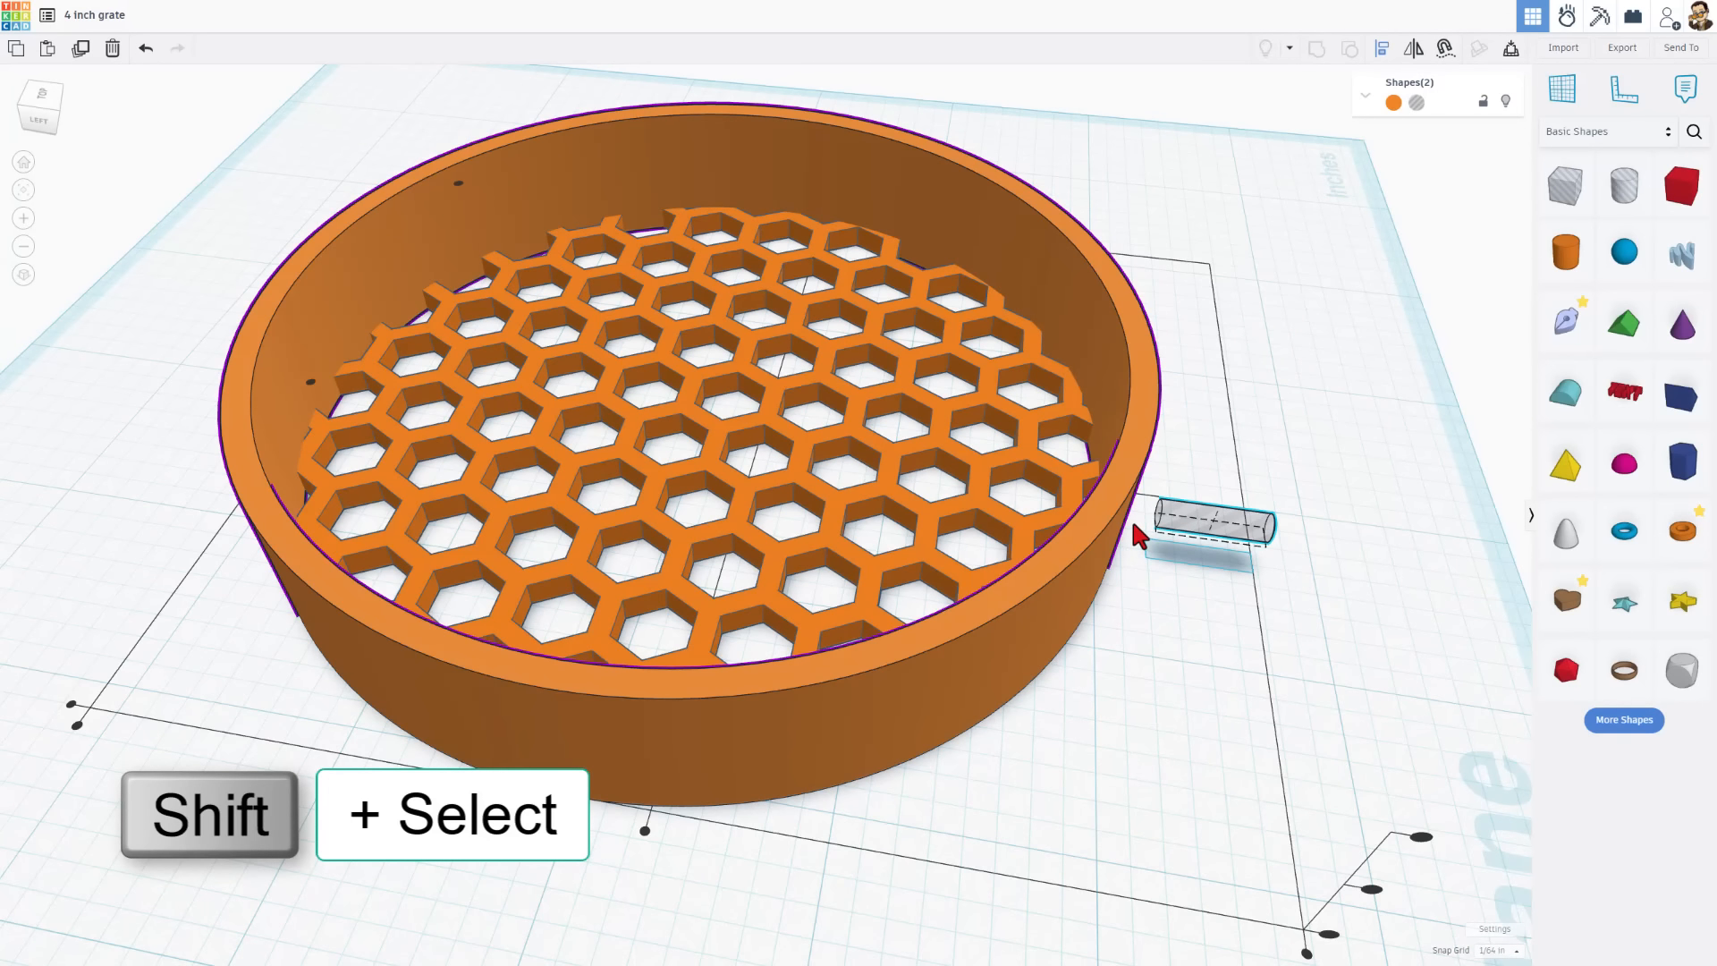
pyautogui.click(1146, 412)
pyautogui.scroll(-2, 1159, 436)
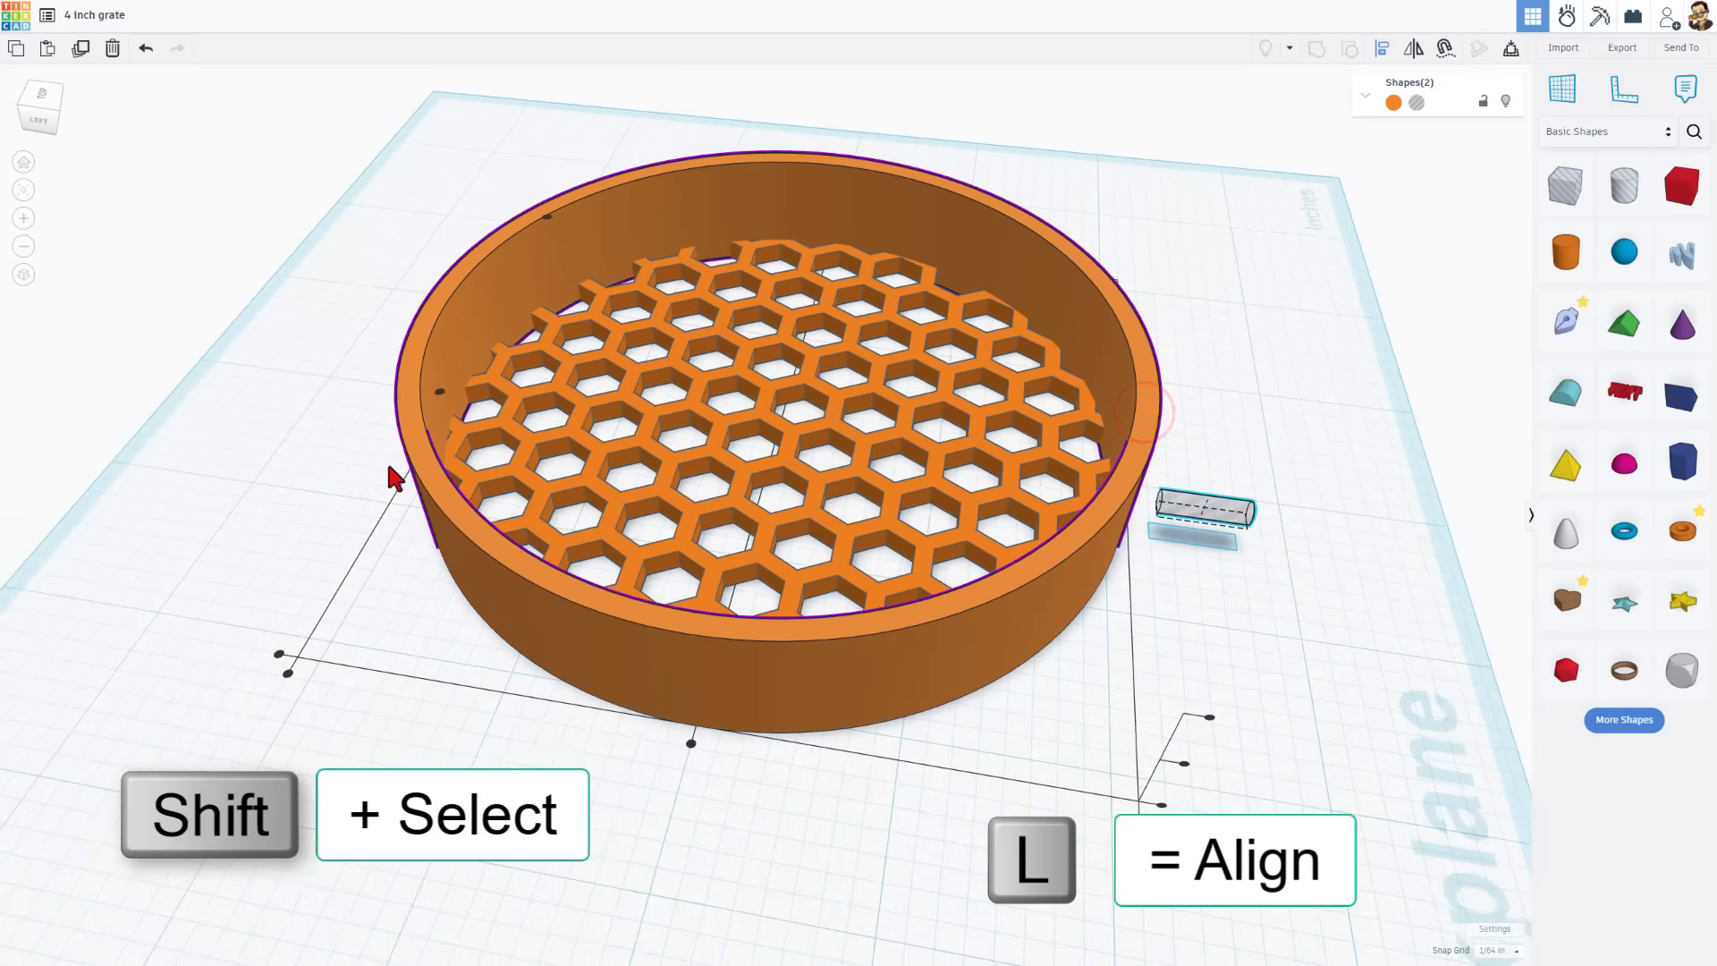
pyautogui.click(439, 391)
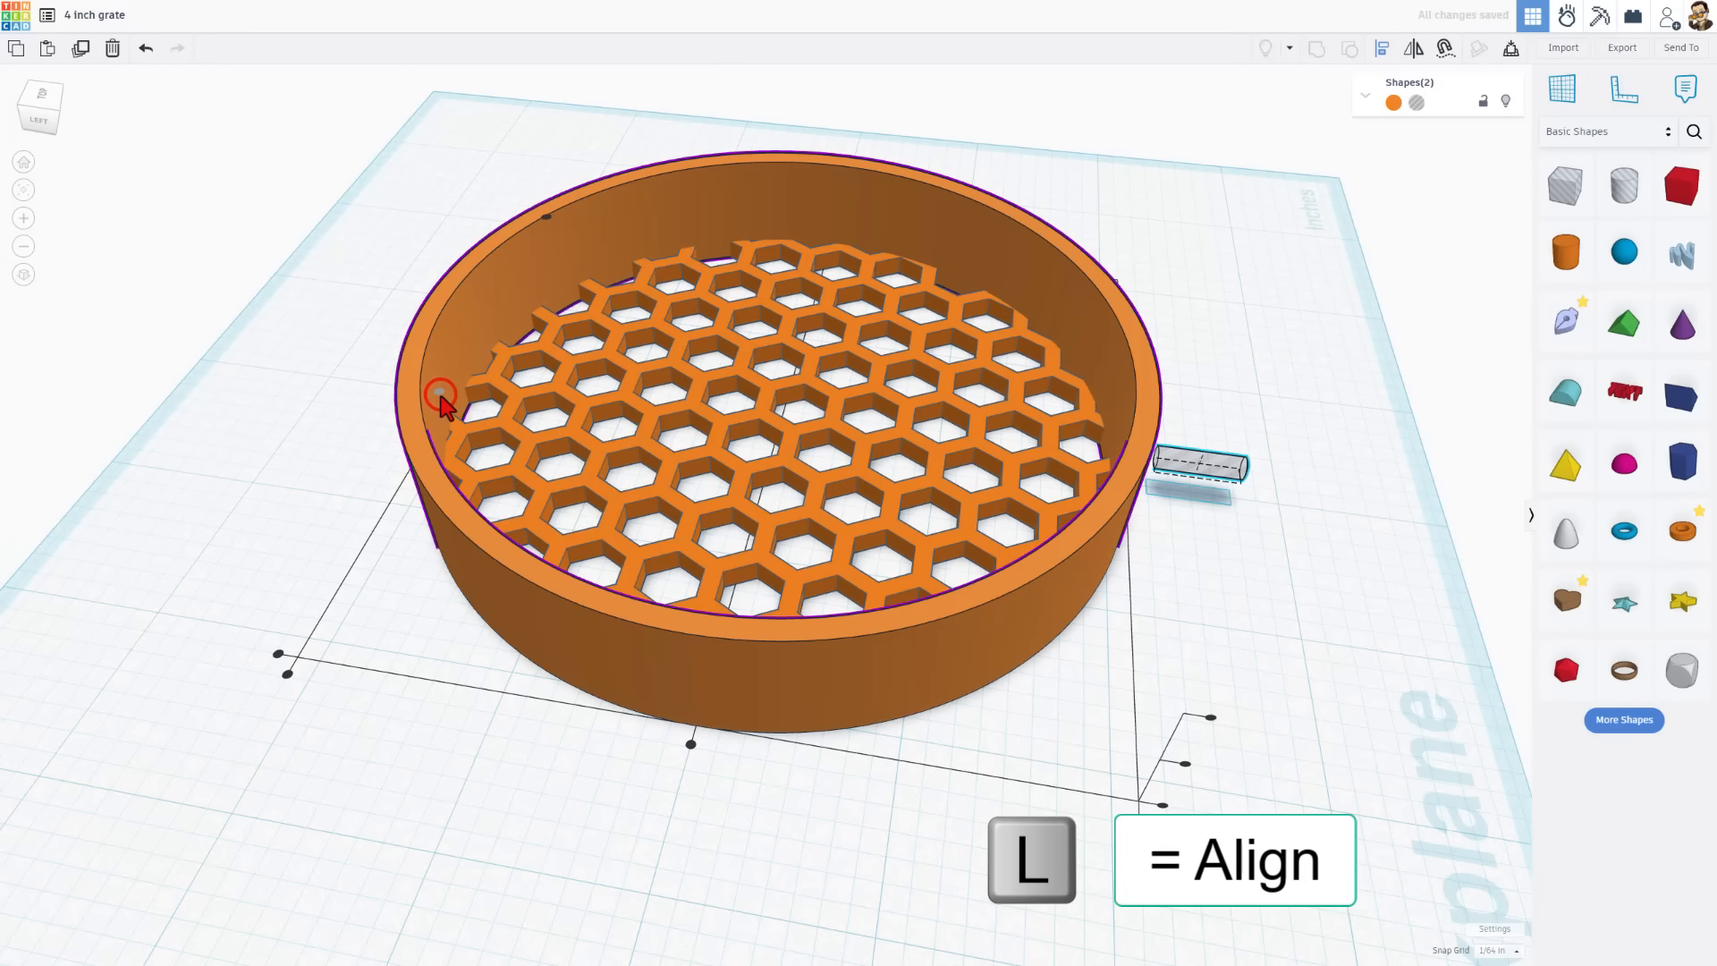
pyautogui.moveTo(1161, 594); pyautogui.dragTo(1199, 509, button='right')
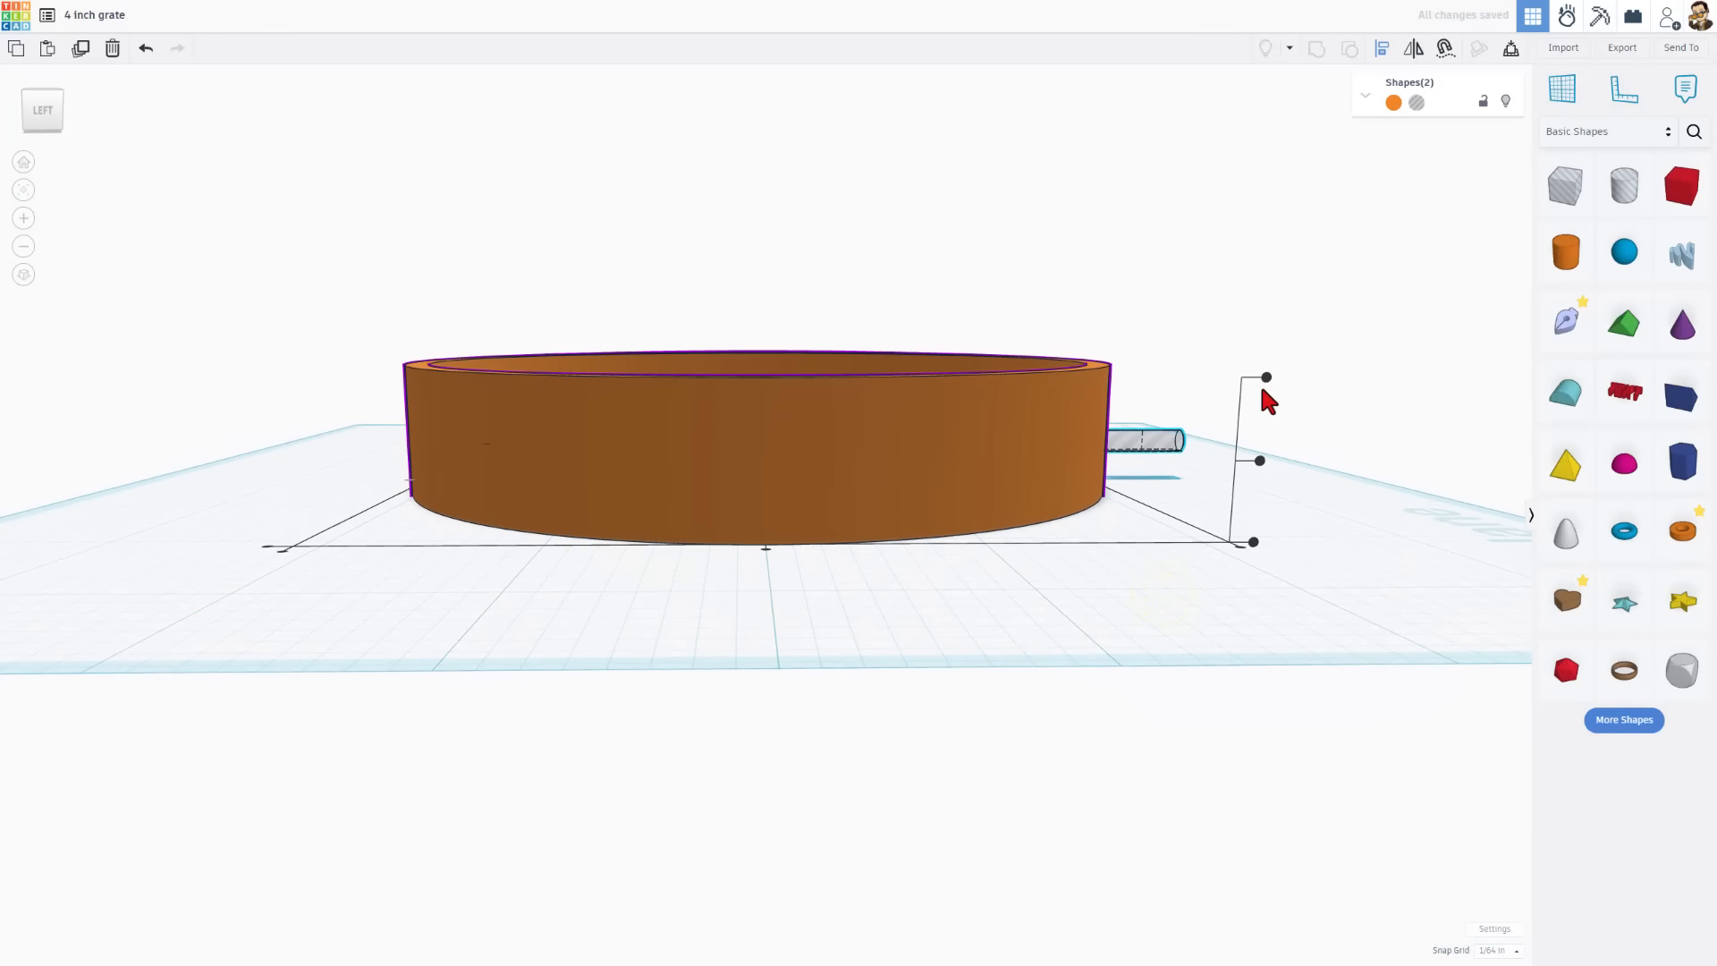
pyautogui.click(1178, 432)
pyautogui.moveTo(1178, 432); pyautogui.dragTo(1086, 502, button='right')
# Step: Set the snap grid to 1/4 in and lower the hole cylinder by one grid step
pyautogui.click(1150, 373)
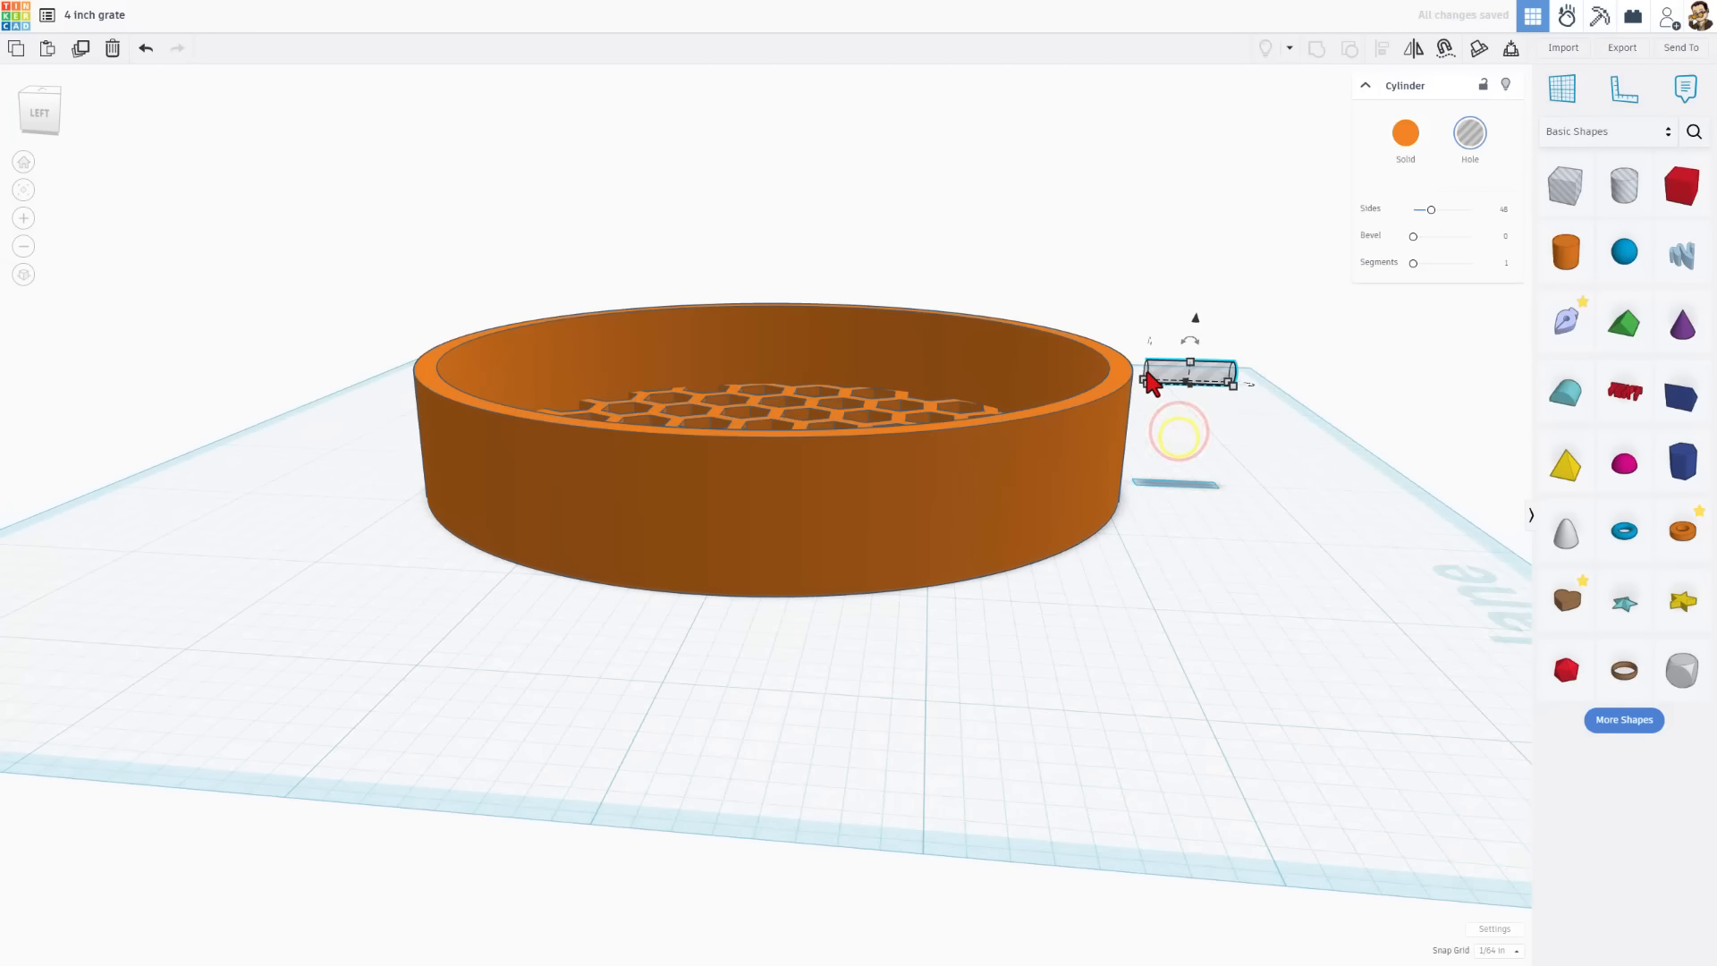
pyautogui.click(1497, 950)
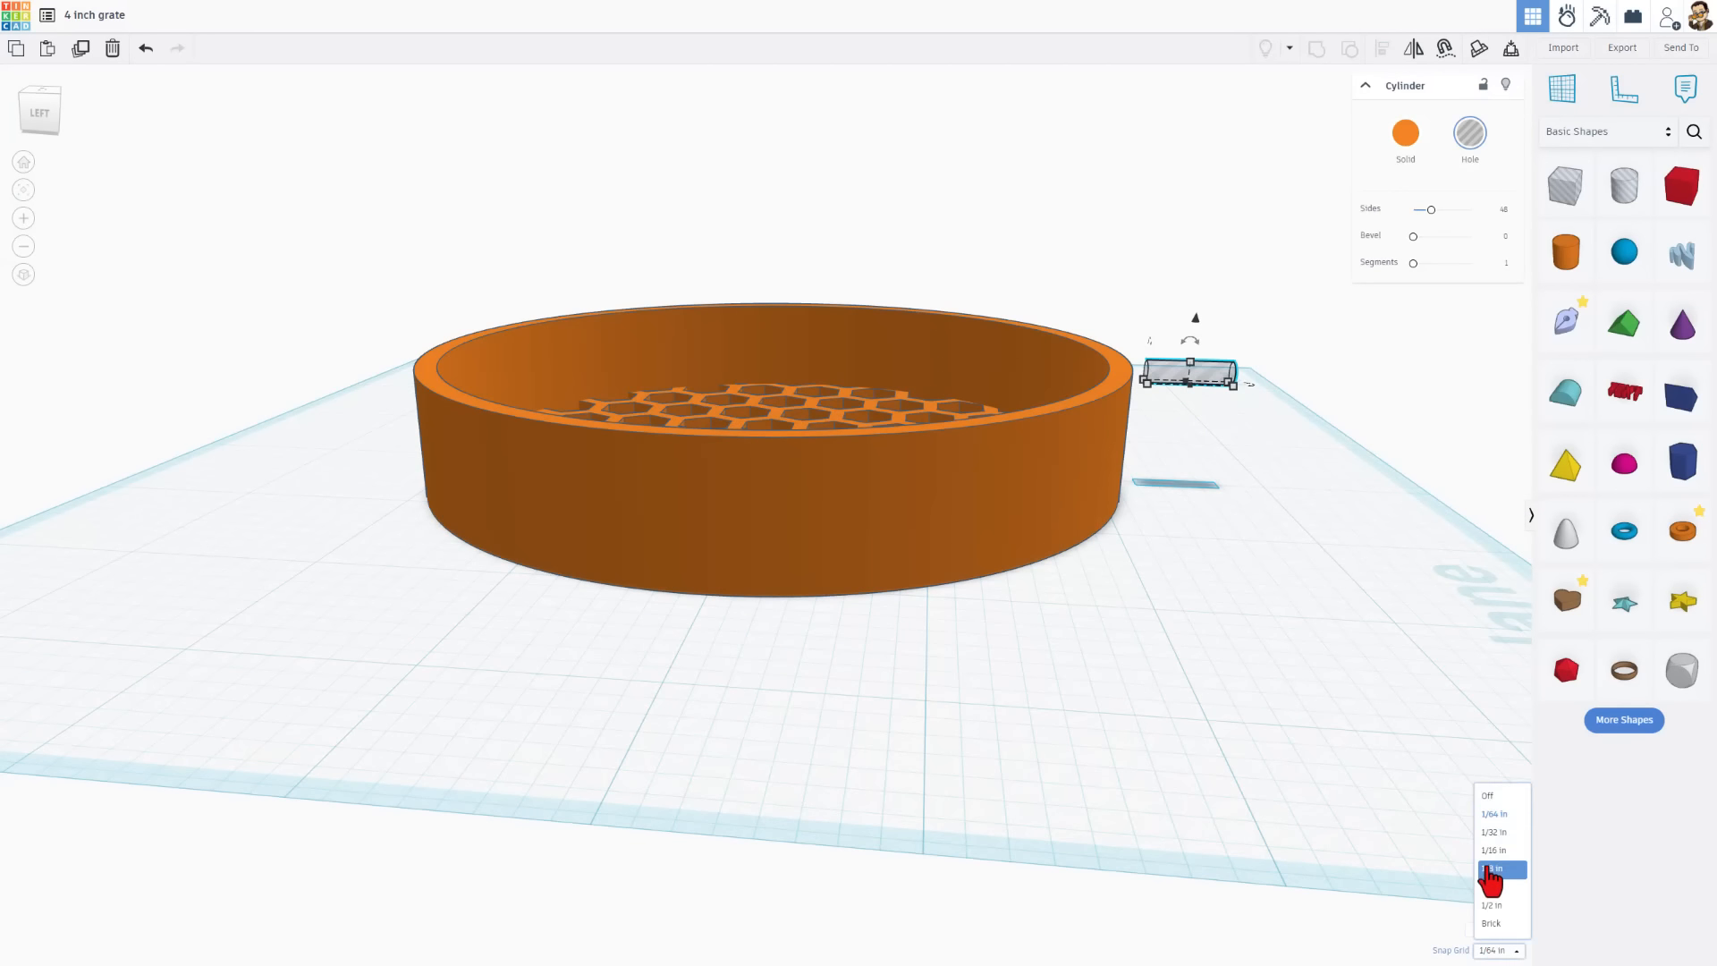
pyautogui.click(1487, 885)
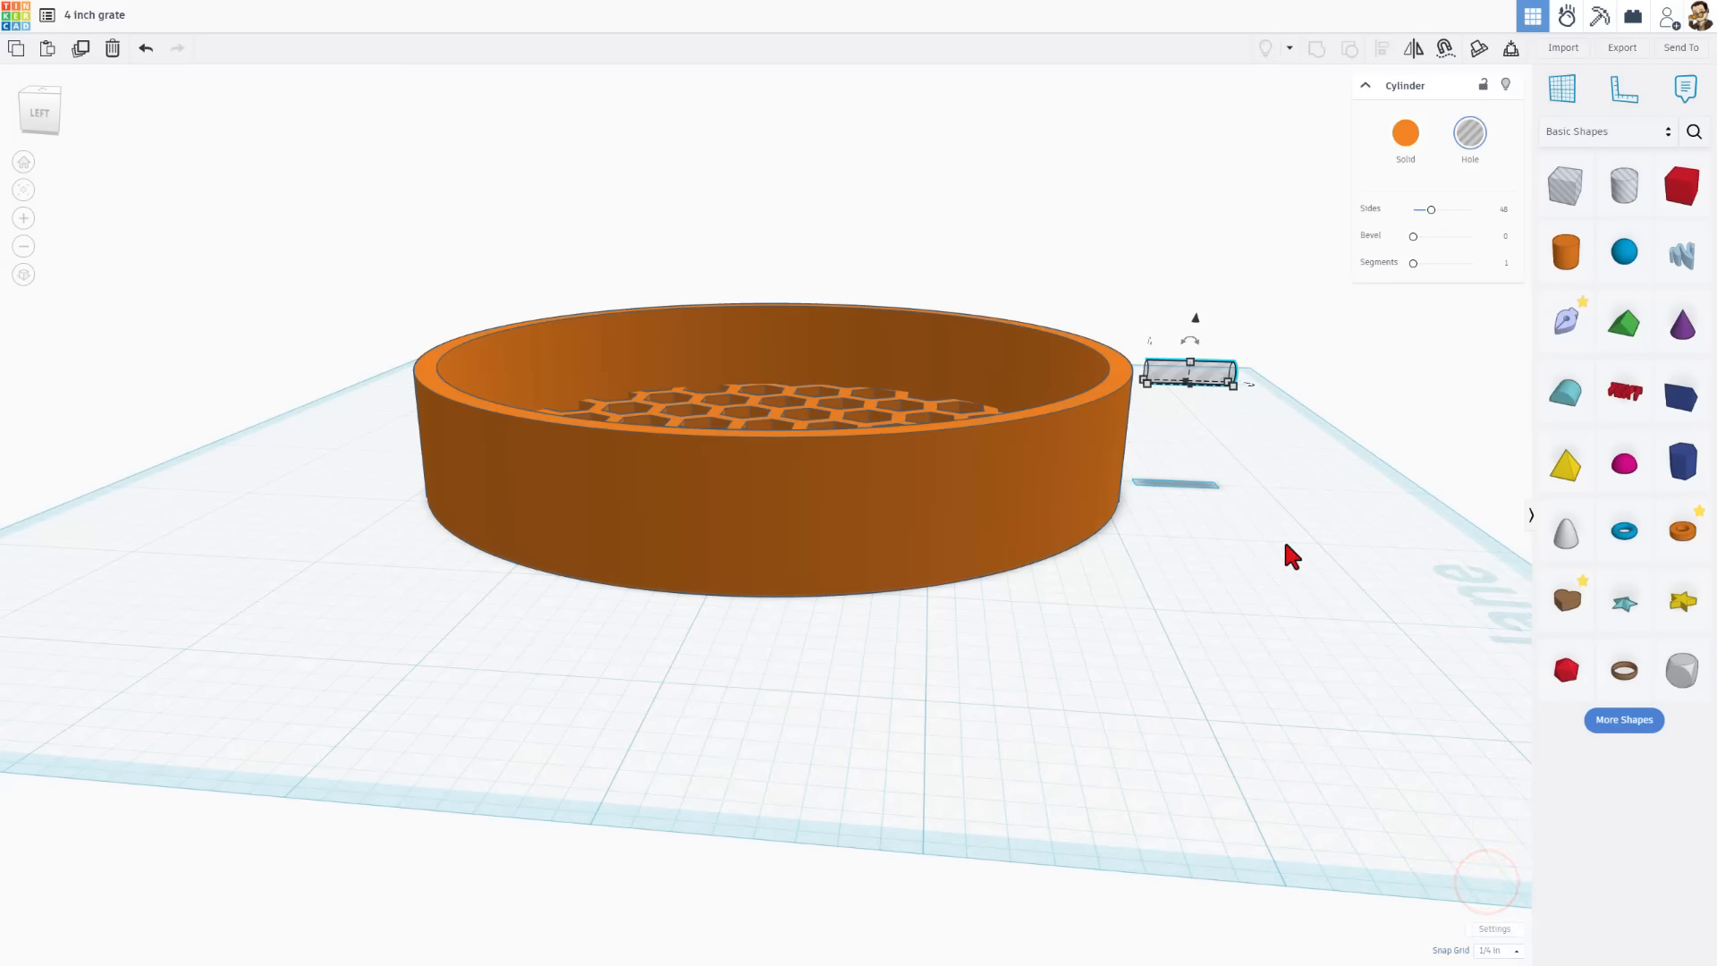
pyautogui.hotkey('ctrl', 'Down')
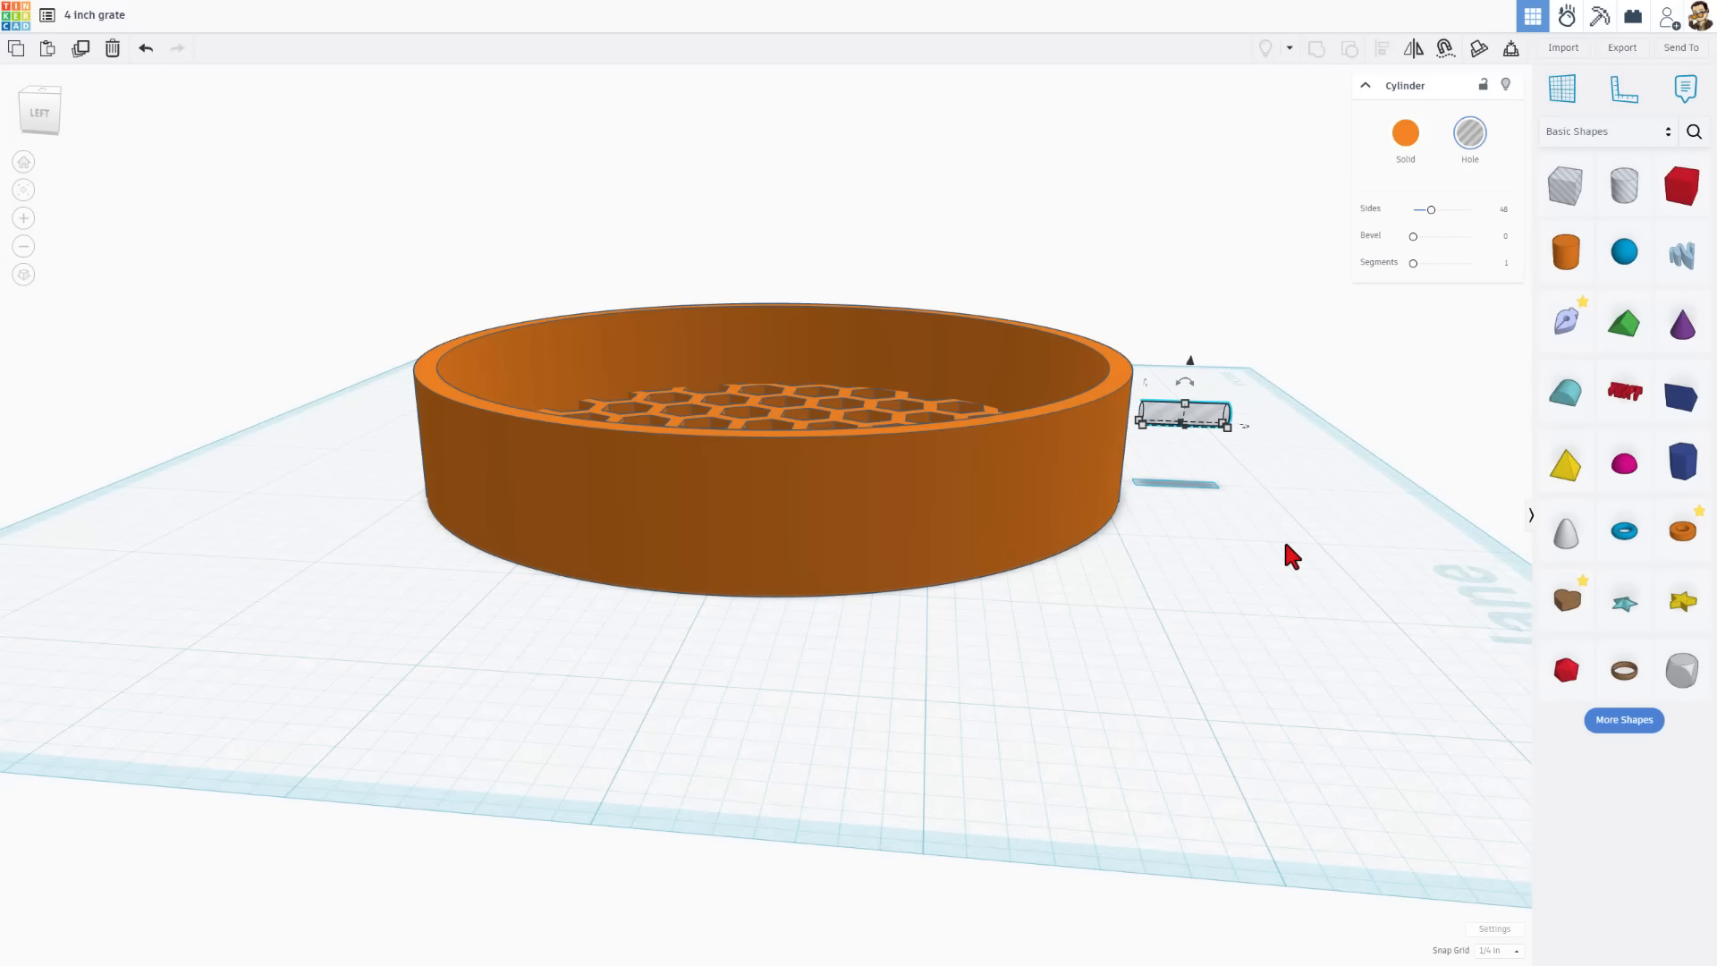
# Step: Move the hole cylinder two grid steps toward the ring's centre so it passes through the wall
pyautogui.moveTo(1073, 640); pyautogui.dragTo(1064, 707, button='right')
pyautogui.press('Left')
pyautogui.press('Left')
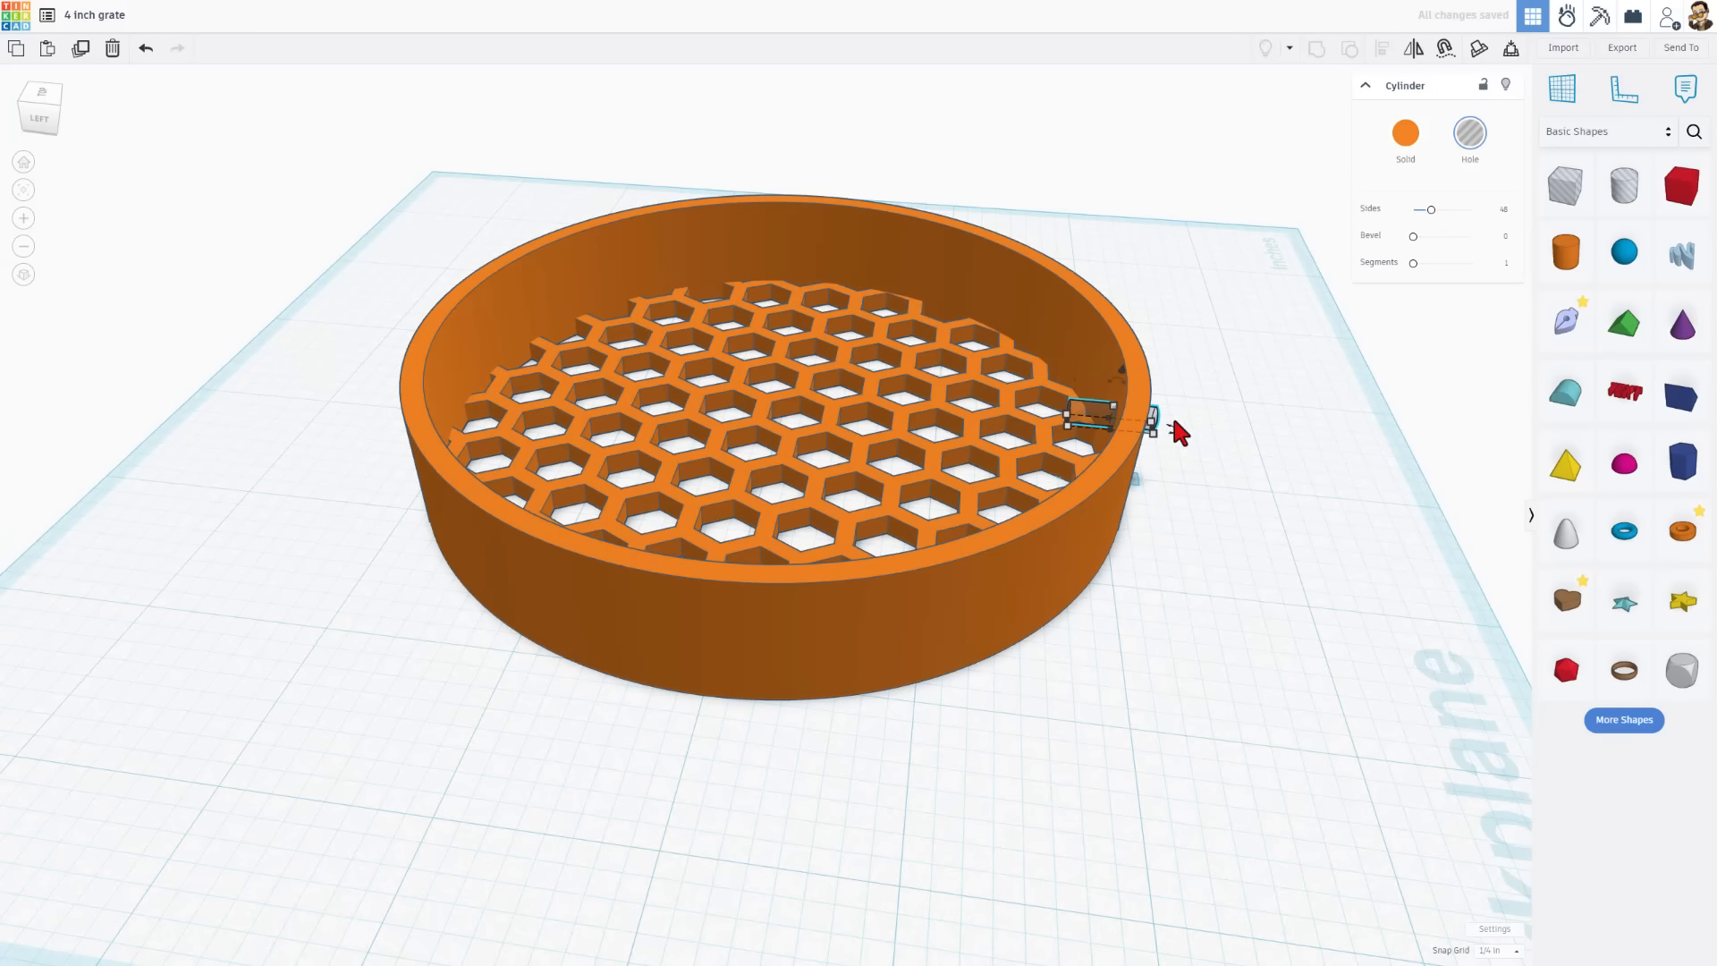
# Step: Duplicate the hole cylinder and move the copy straight across the ring until it passes through the opposite wall
pyautogui.hotkey('ctrl', 'd')
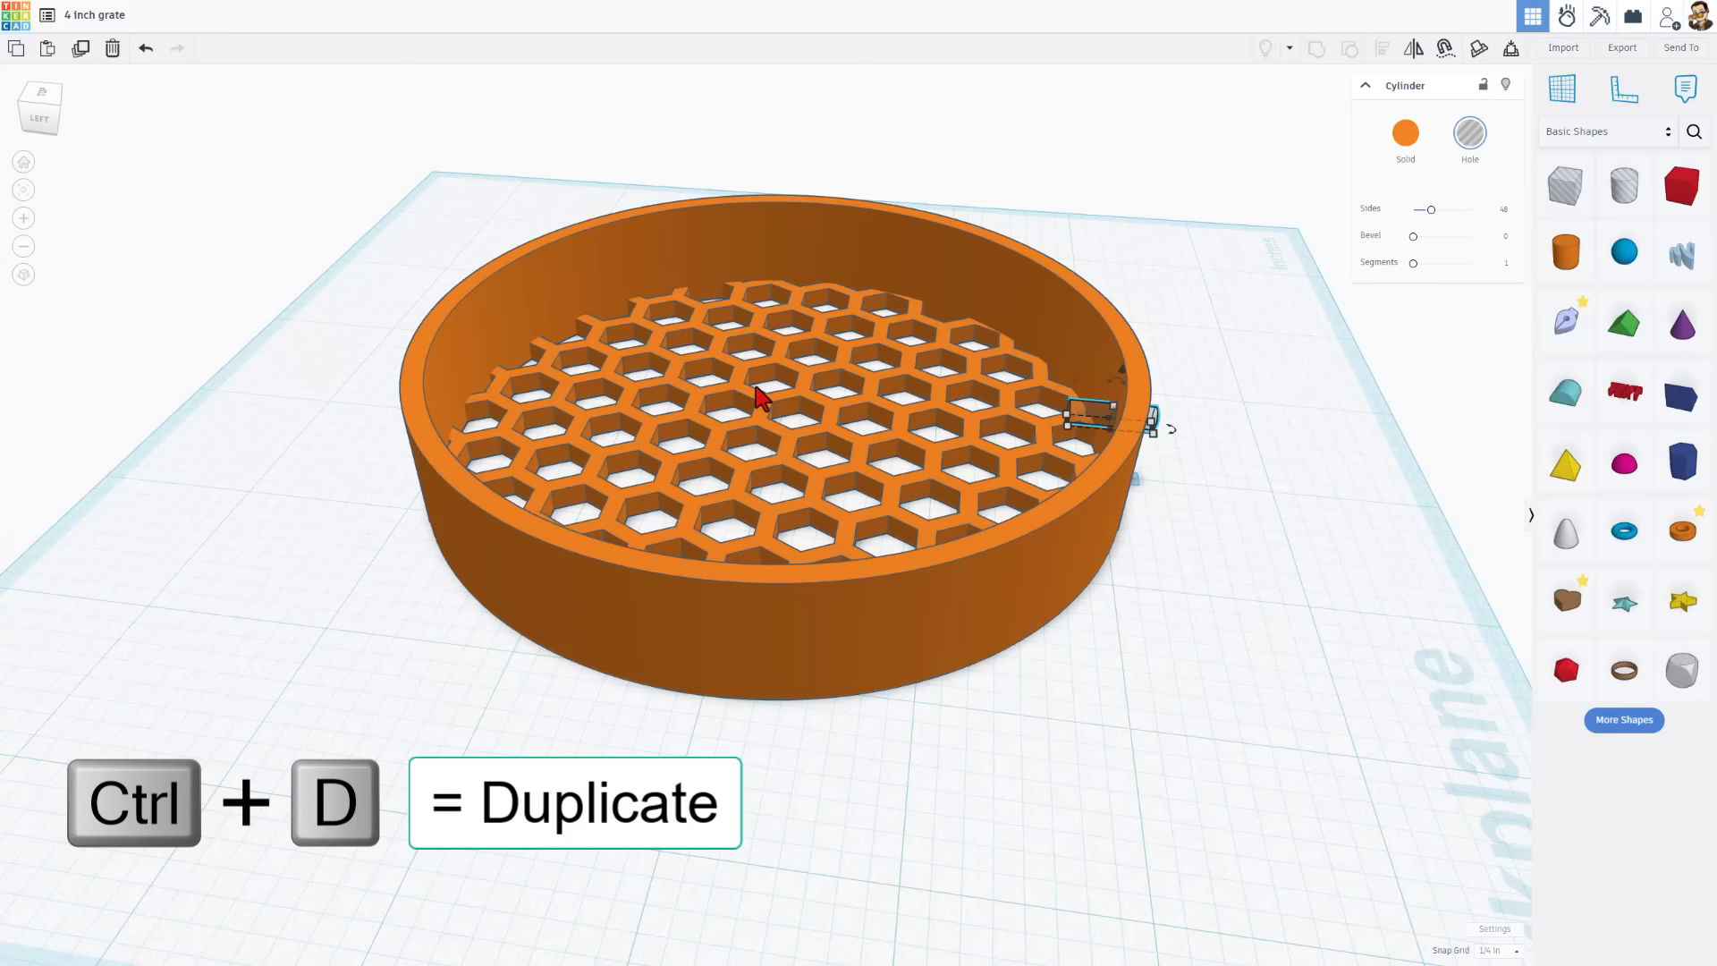
pyautogui.hotkey('shift', 'Left')
pyautogui.hotkey('shift', 'Left')
pyautogui.hotkey('shift', 'Left')
pyautogui.hotkey('shift', 'Left')
pyautogui.hotkey('shift', 'Left')
pyautogui.hotkey('shift', 'Left')
pyautogui.hotkey('shift', 'Left')
pyautogui.hotkey('shift', 'Left')
pyautogui.hotkey('shift', 'Left')
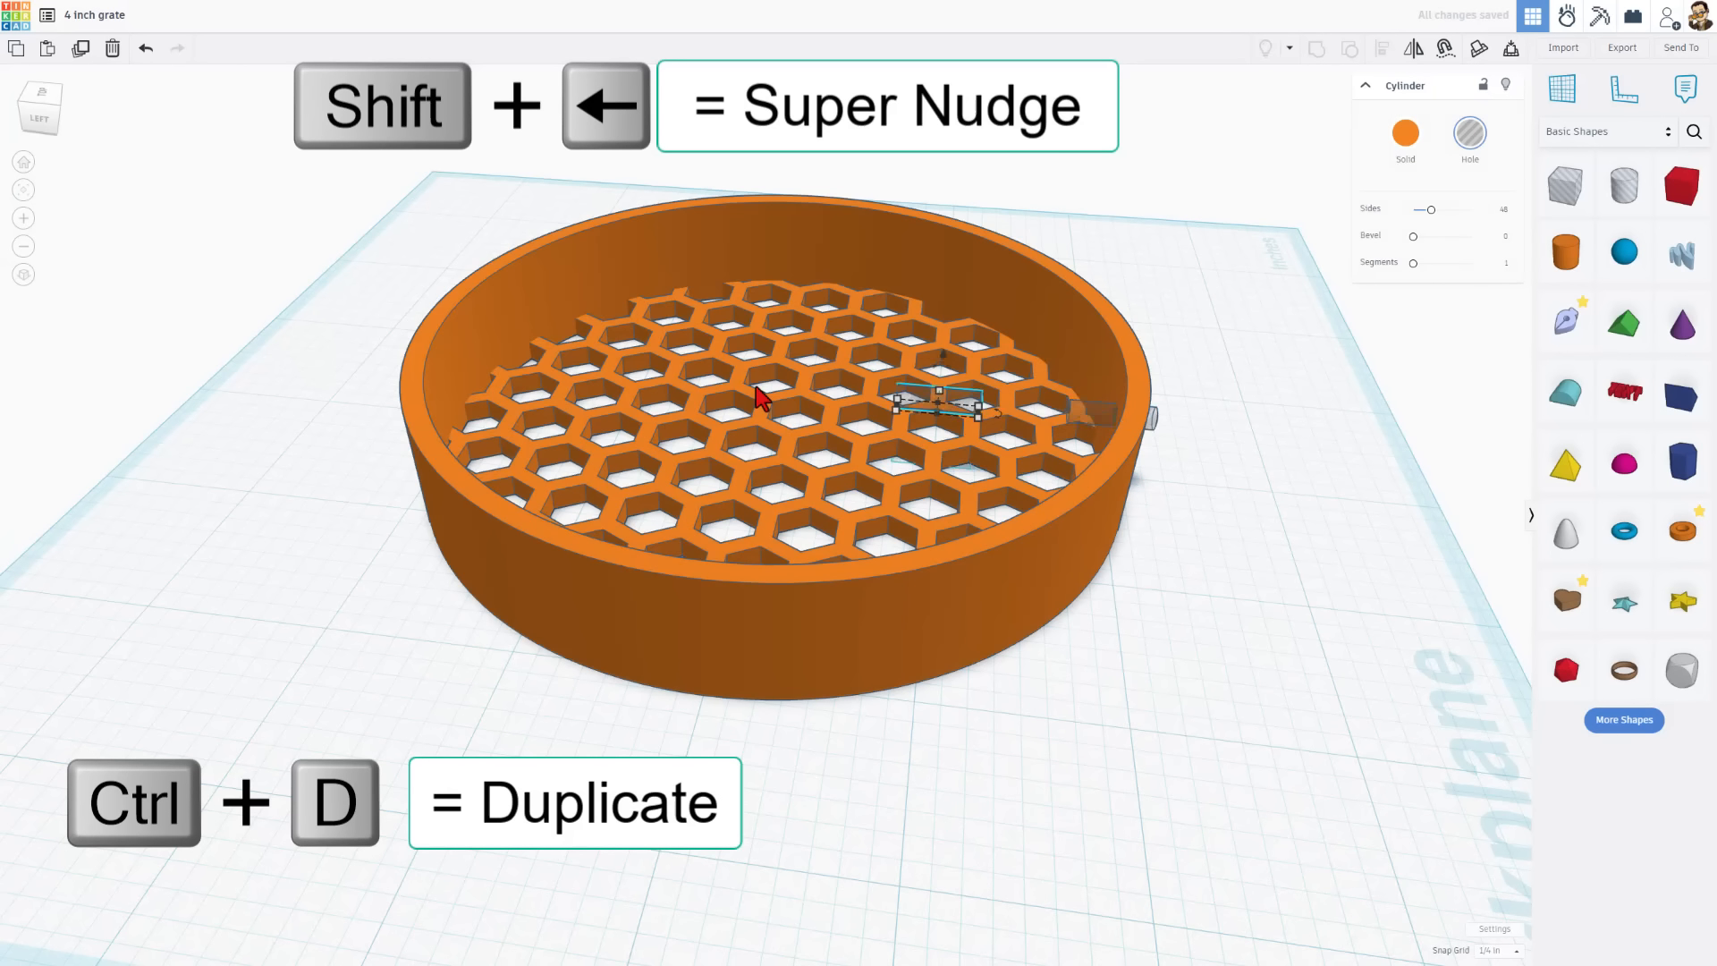
pyautogui.hotkey('shift', 'Left')
pyautogui.hotkey('shift', 'Left')
pyautogui.hotkey('shift', 'Left')
pyautogui.hotkey('shift', 'Left')
pyautogui.hotkey('shift', 'Left')
pyautogui.hotkey('shift', 'Left')
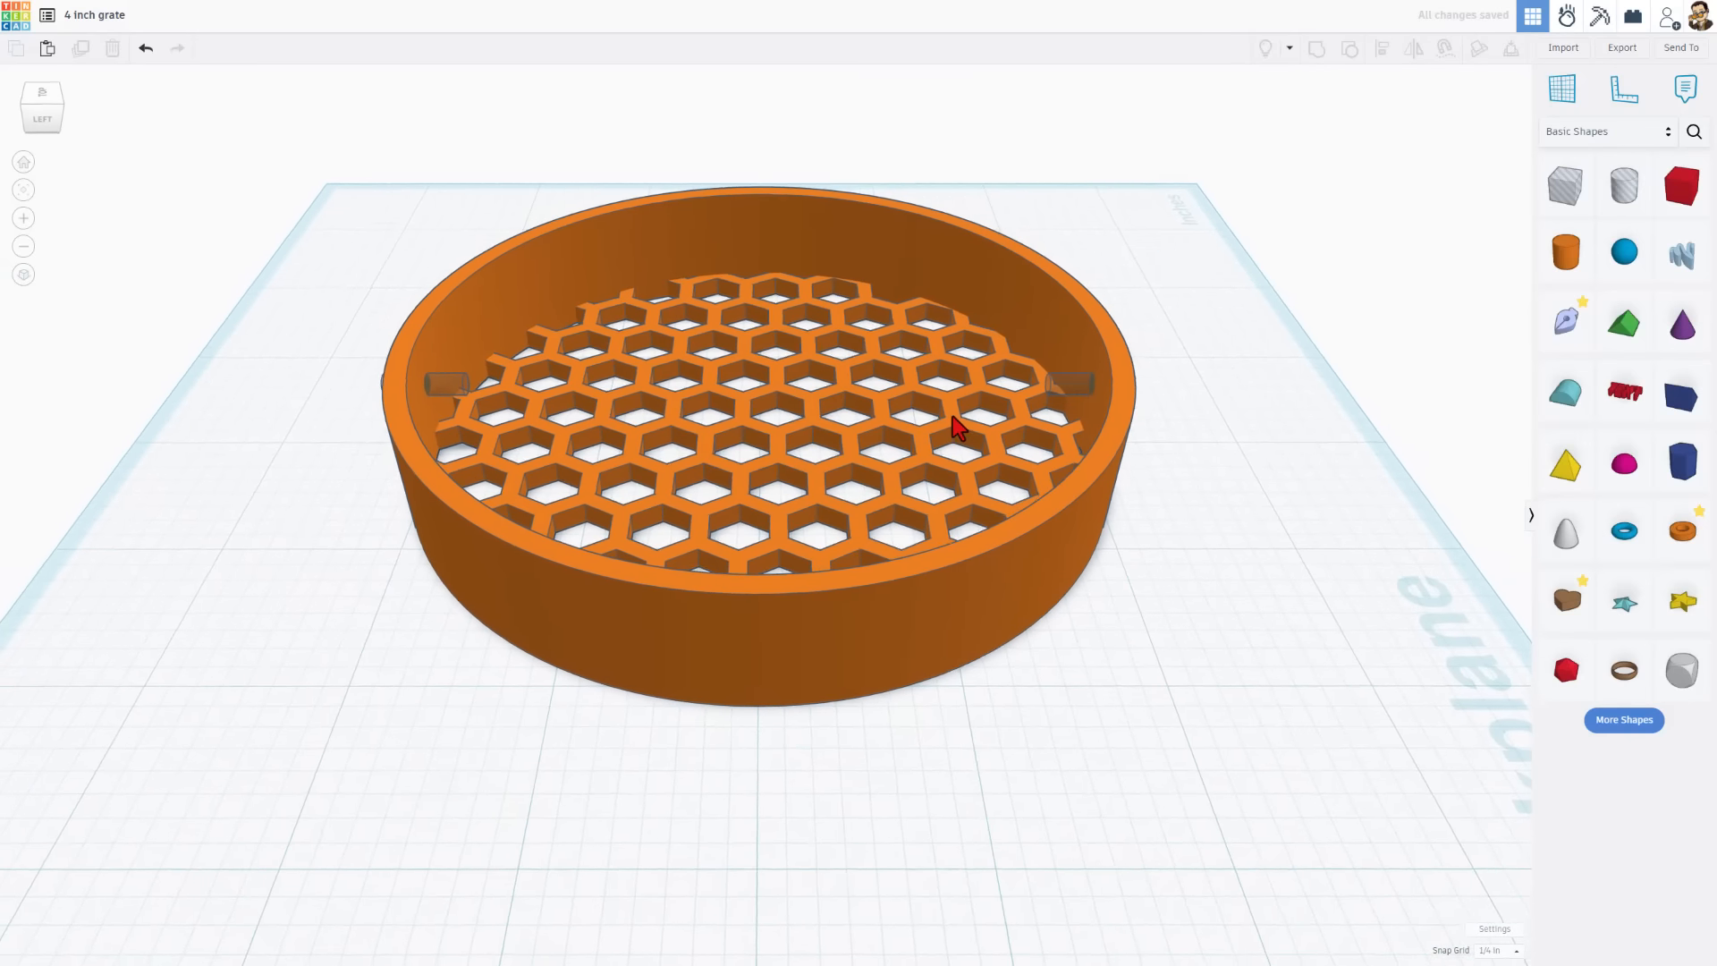
pyautogui.moveTo(952, 416); pyautogui.dragTo(835, 408, button='right')
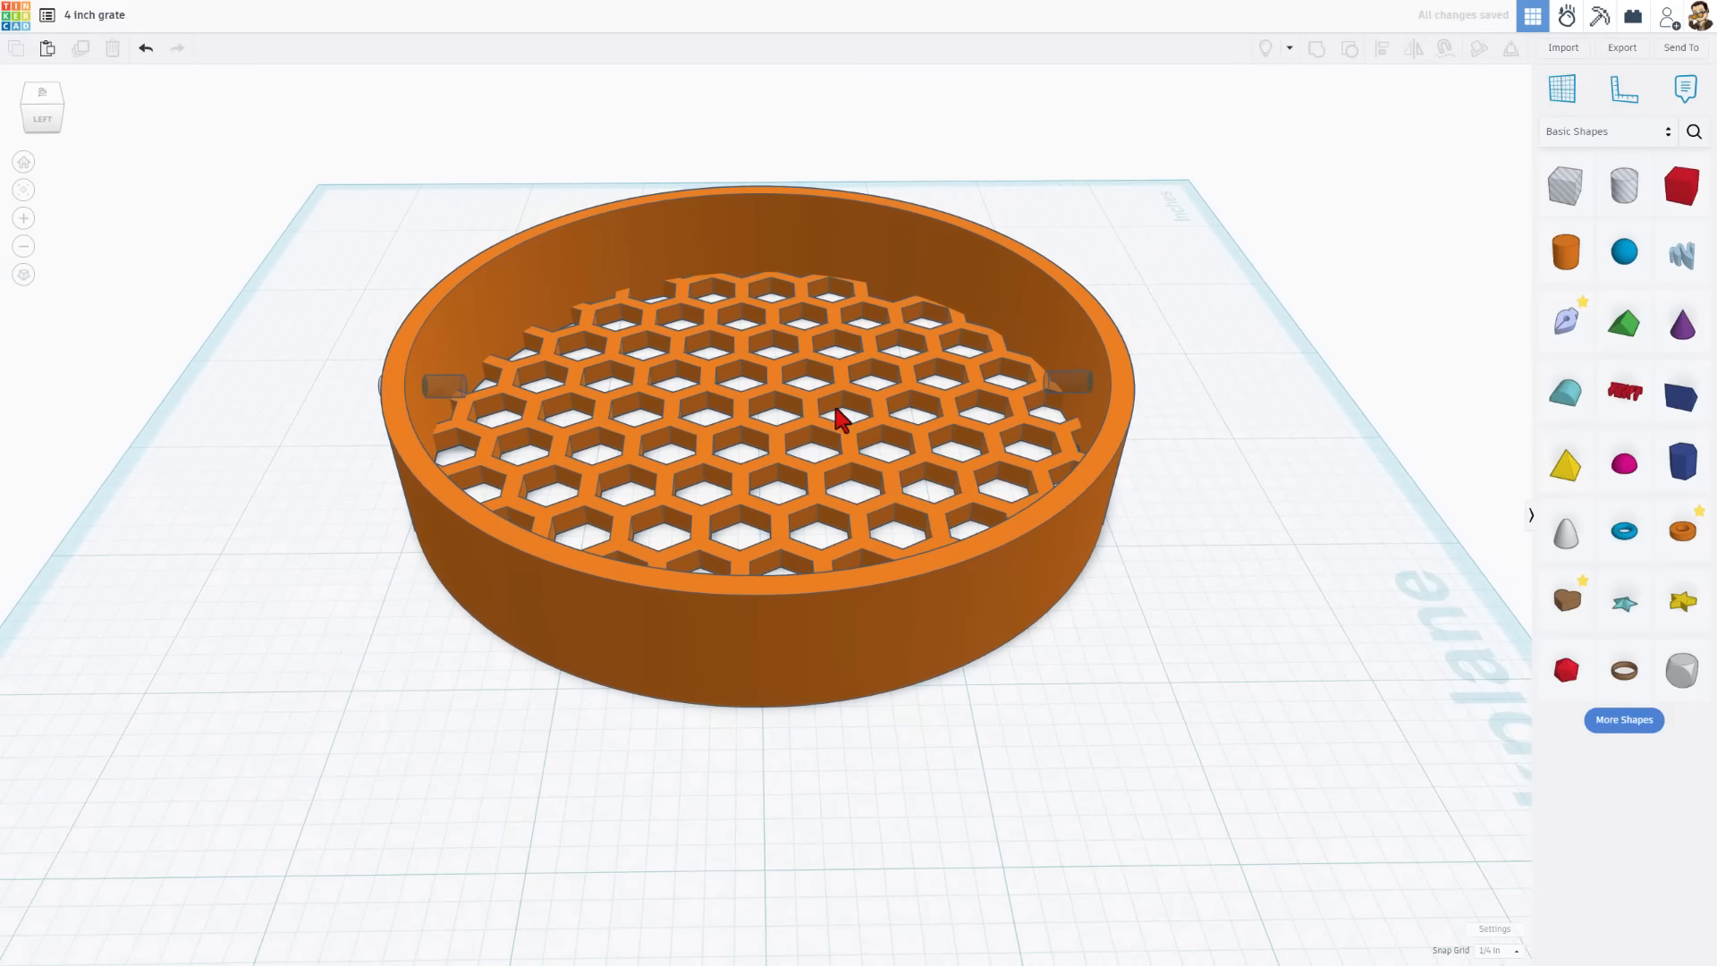
# Step: Duplicate both wall hole cylinders together and rotate the copies a quarter turn to make four evenly spaced holes
pyautogui.click(760, 329)
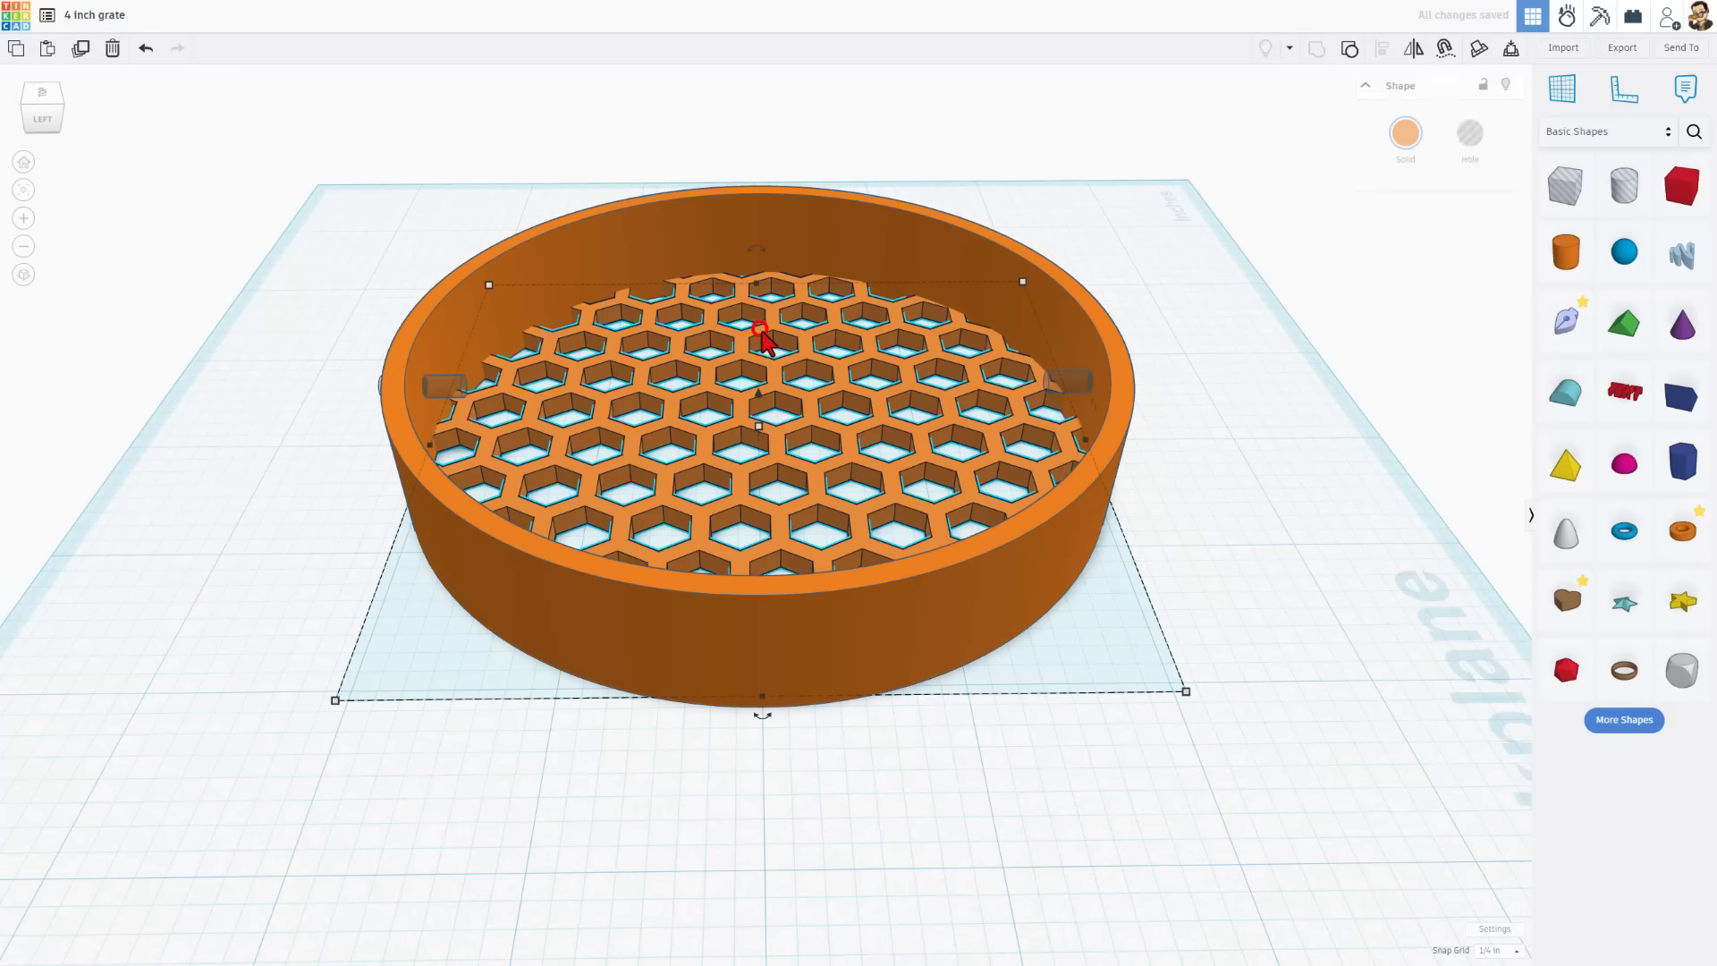
pyautogui.click(1048, 561)
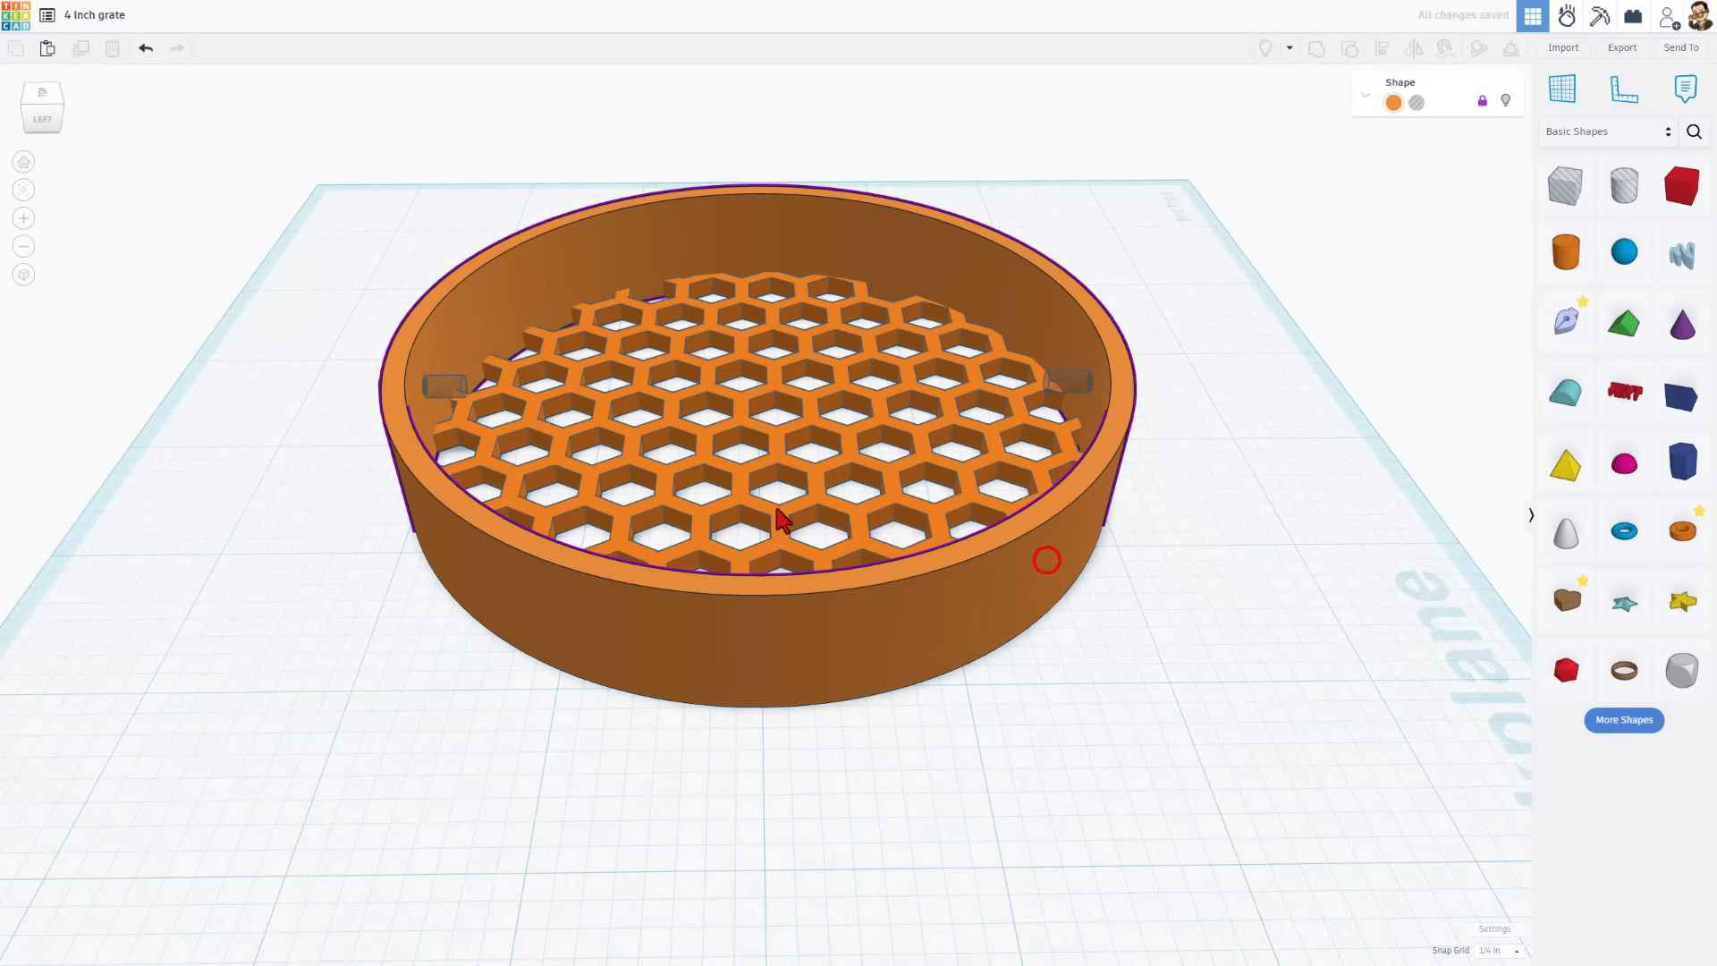
pyautogui.click(1055, 391)
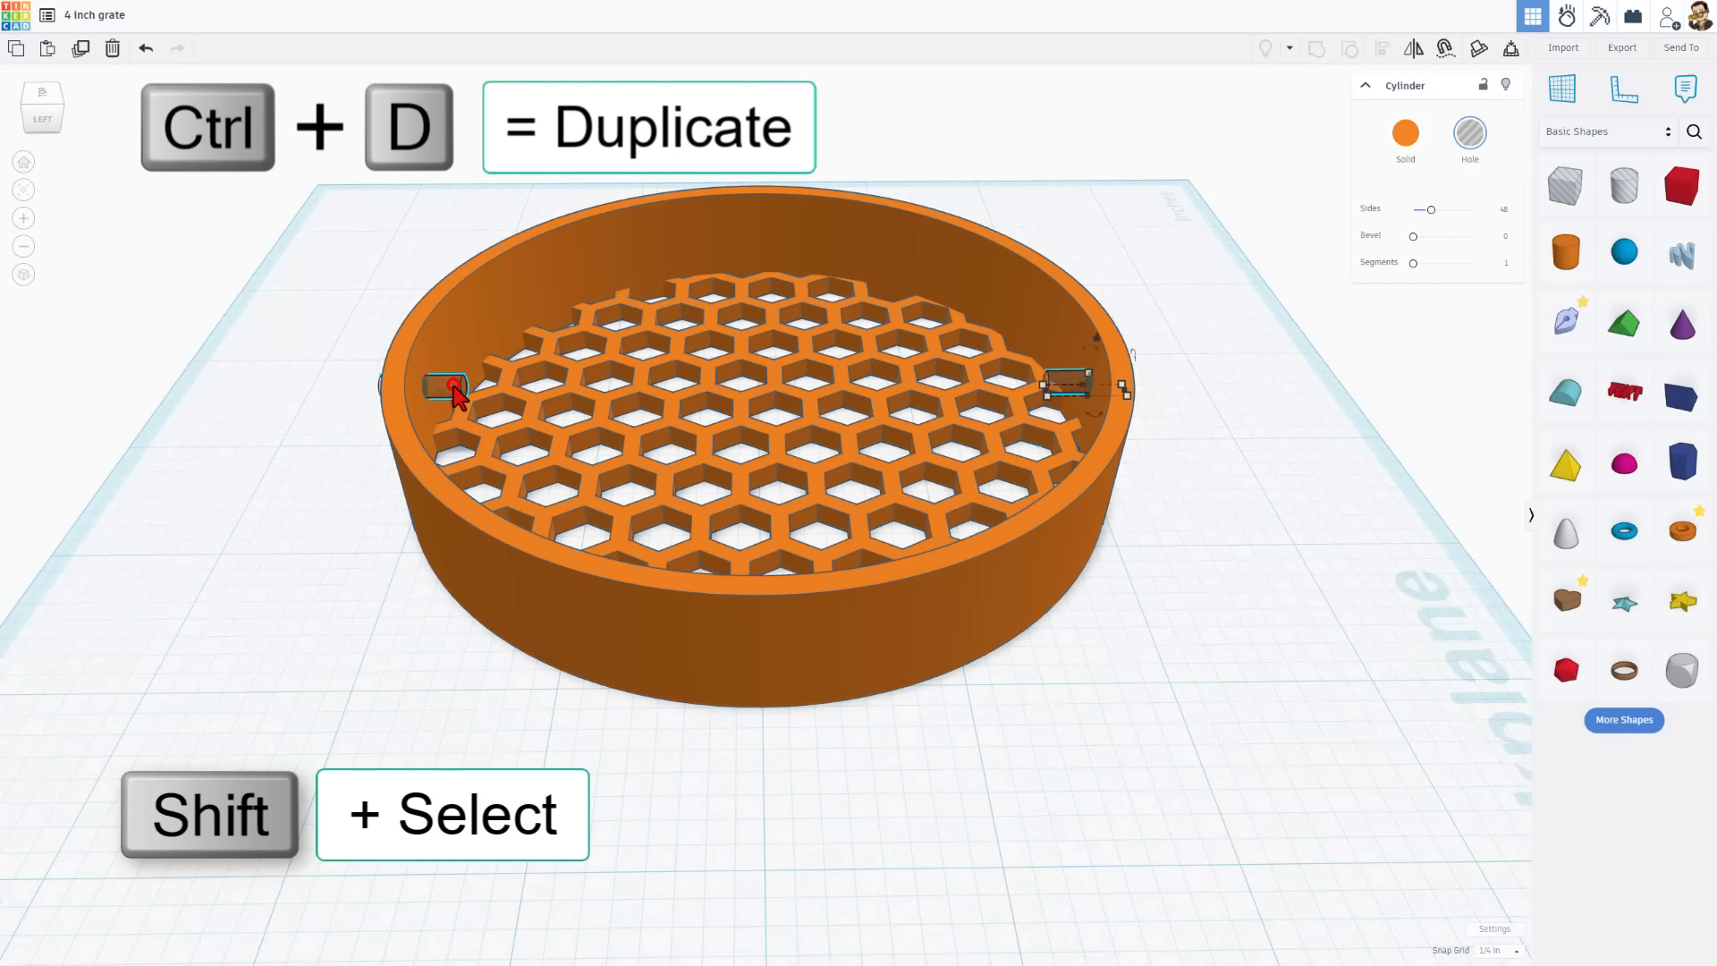
pyautogui.keyDown('shift'); pyautogui.click(451, 386); pyautogui.keyUp('shift')
pyautogui.hotkey('ctrl', 'd')
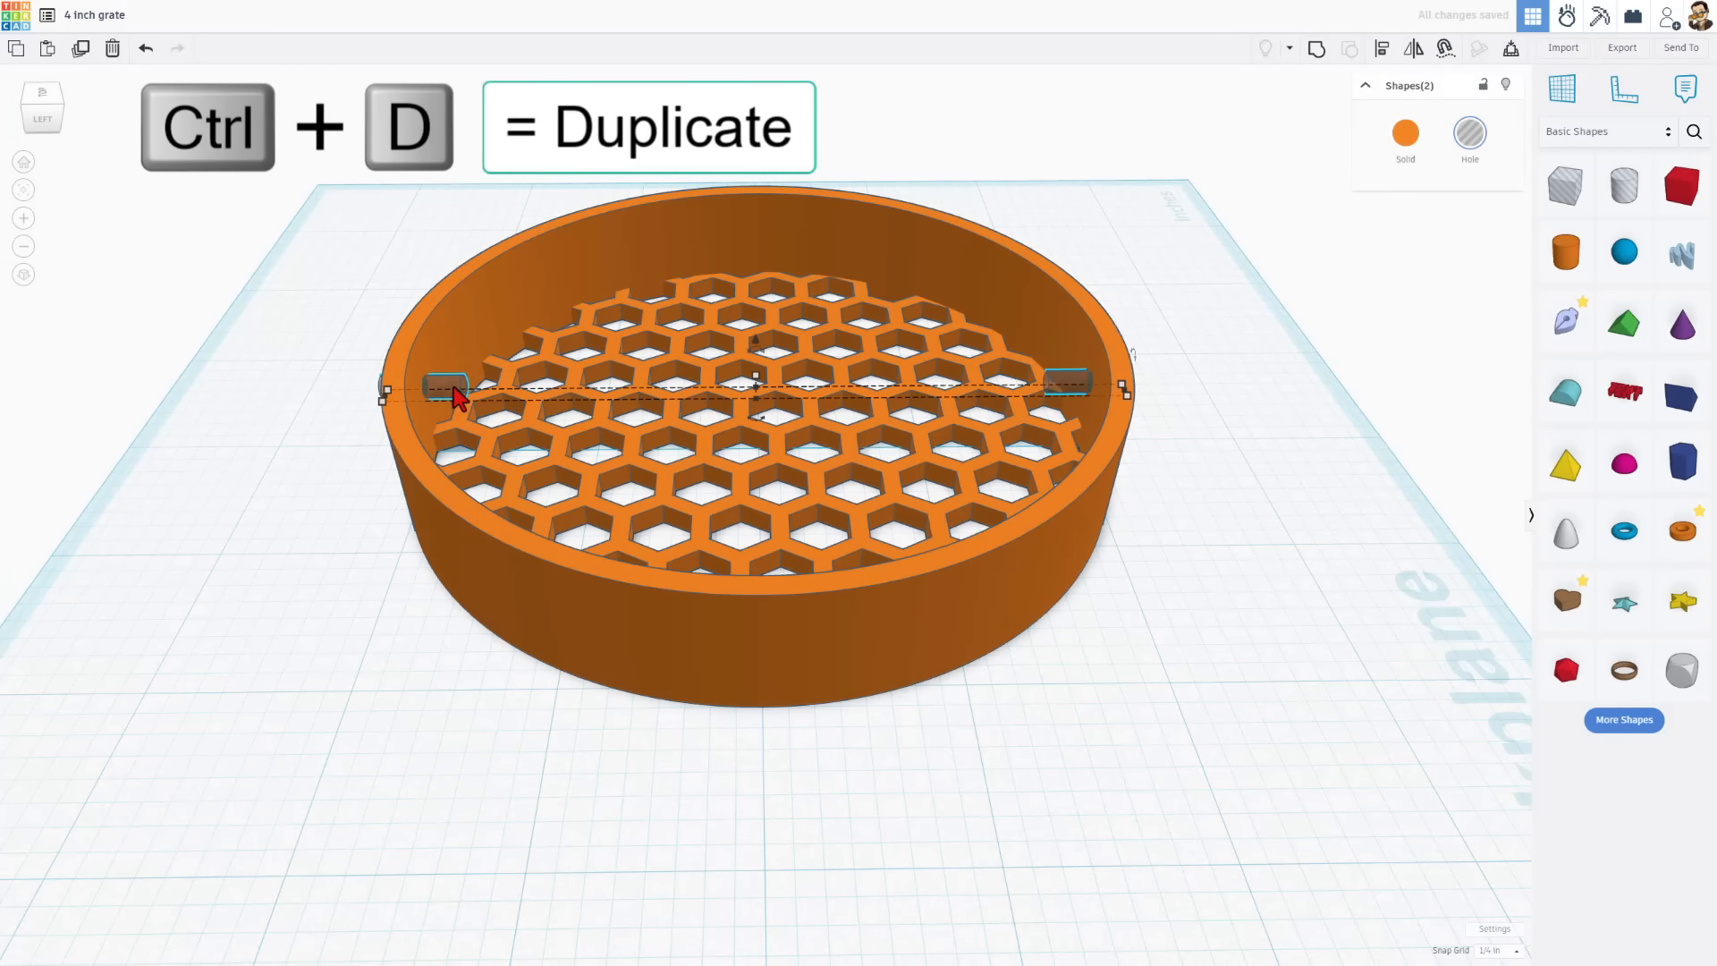
pyautogui.moveTo(754, 339); pyautogui.dragTo(677, 410)
pyautogui.click(1146, 426)
pyautogui.moveTo(1246, 407); pyautogui.dragTo(1272, 436, button='right')
# Step: Unlock the outer ring and clear the selection
pyautogui.click(1098, 460)
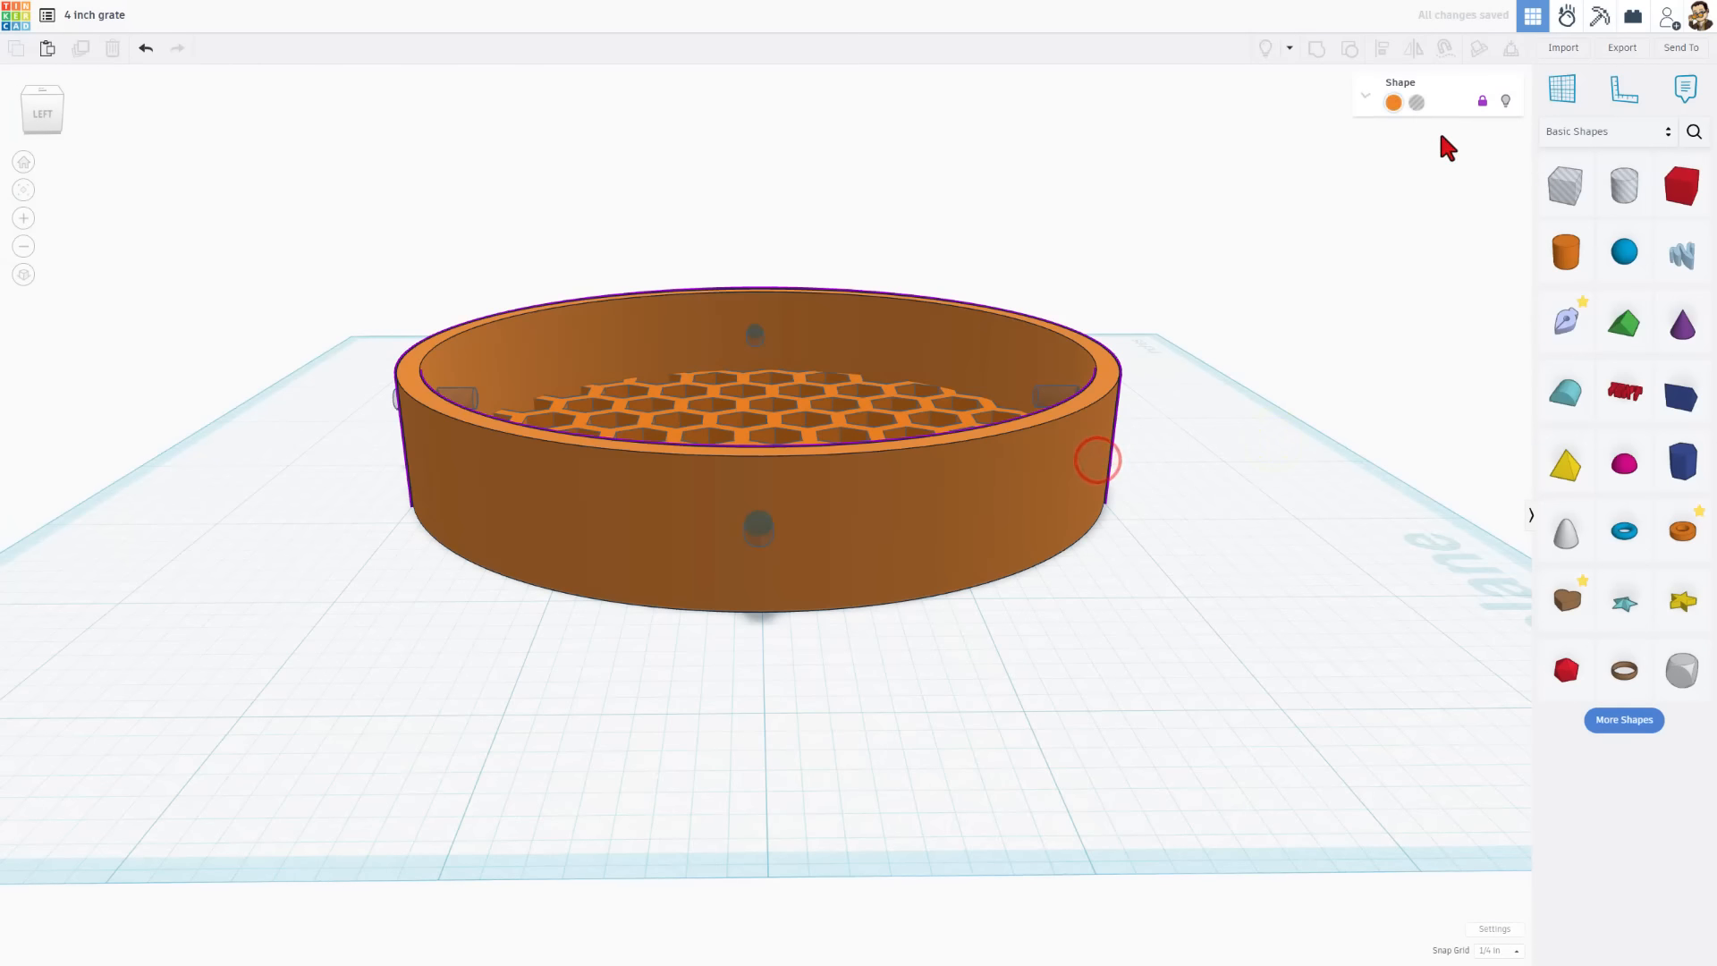
pyautogui.click(1482, 101)
pyautogui.click(1251, 322)
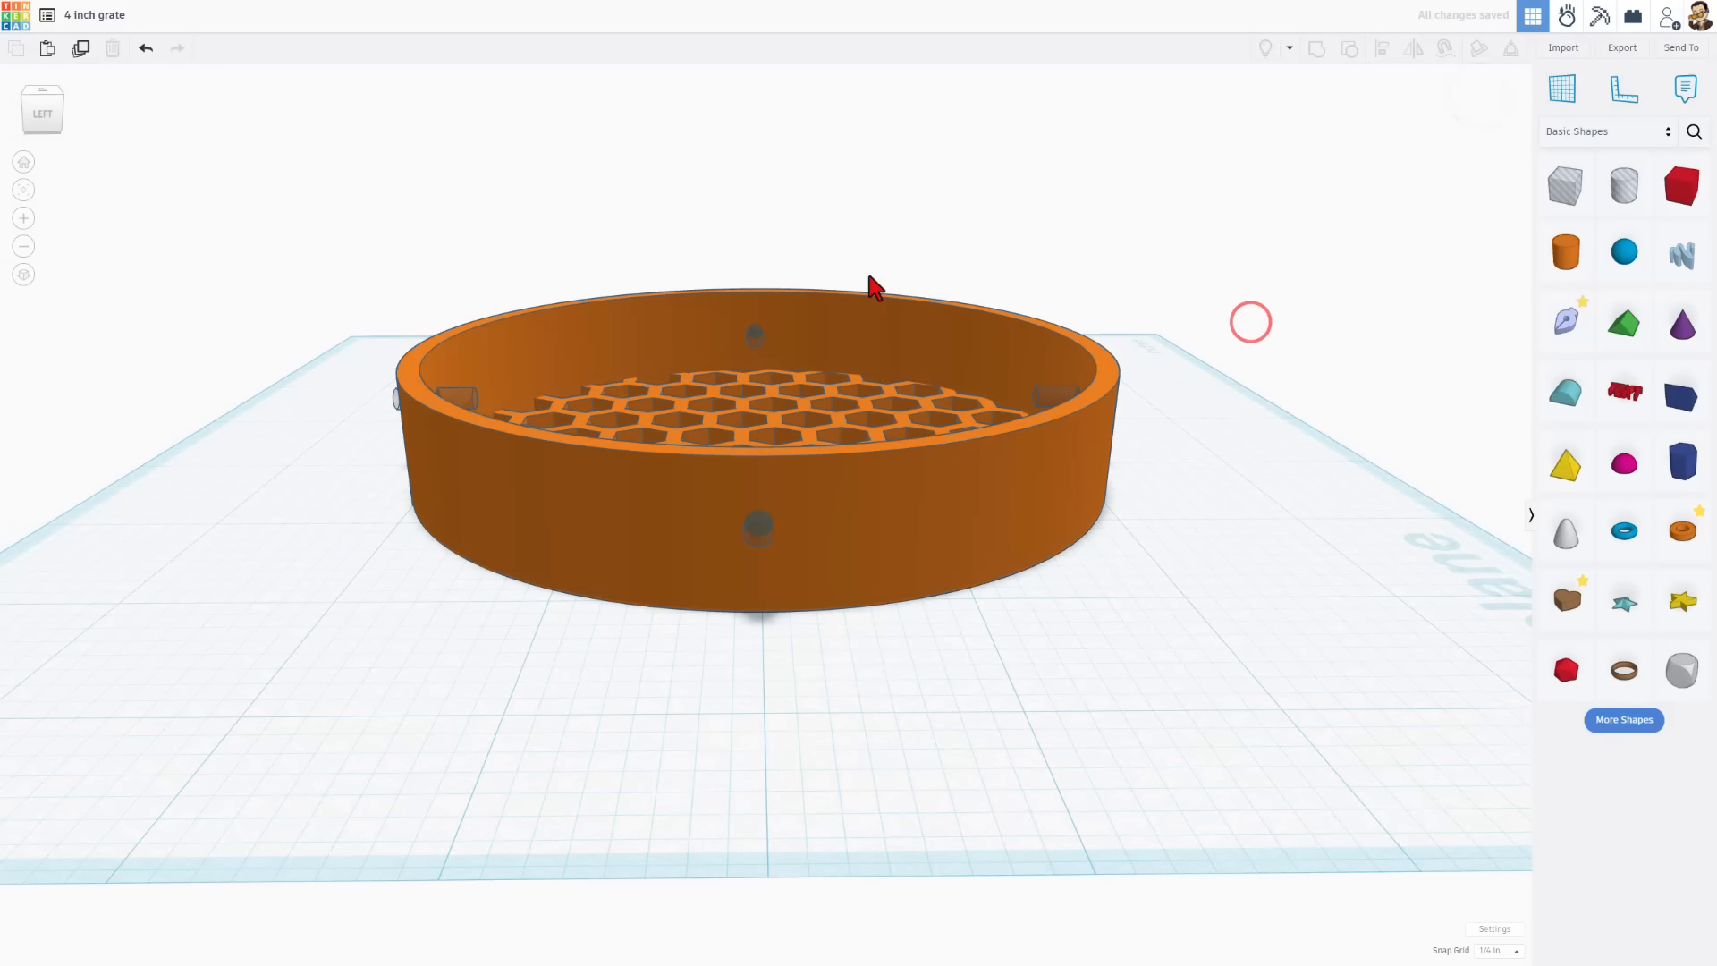
# Step: From the left view, select the honeycomb disc through the underside and hide it
pyautogui.click(42, 113)
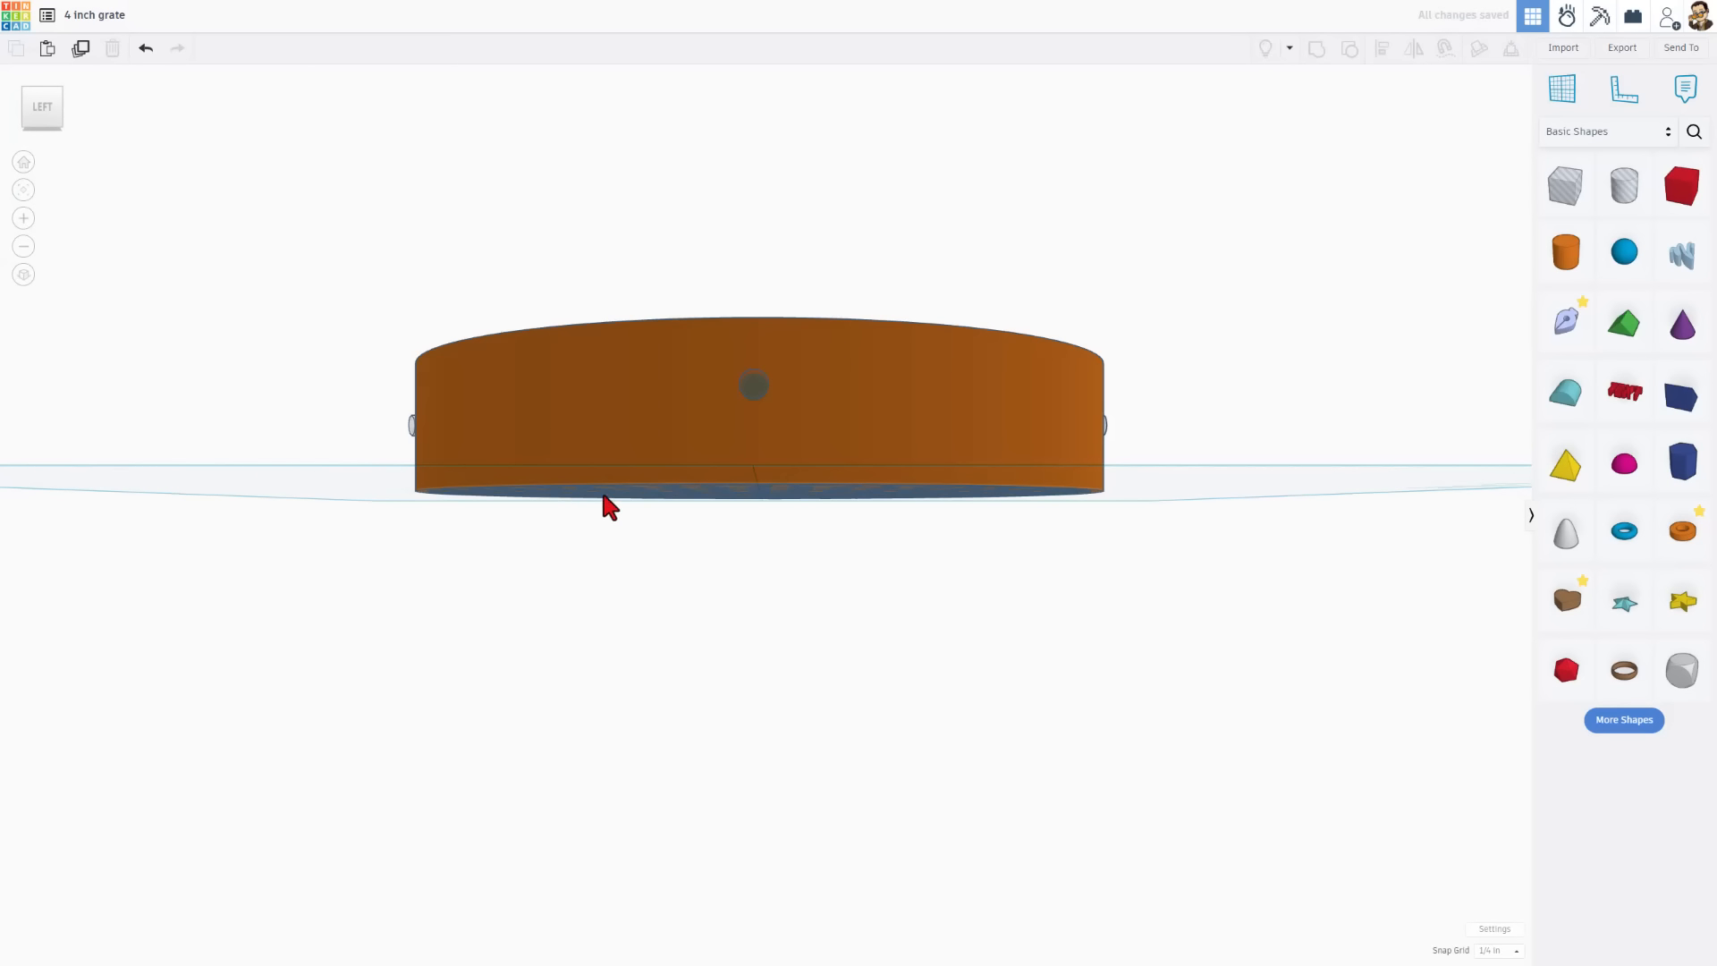
pyautogui.click(604, 494)
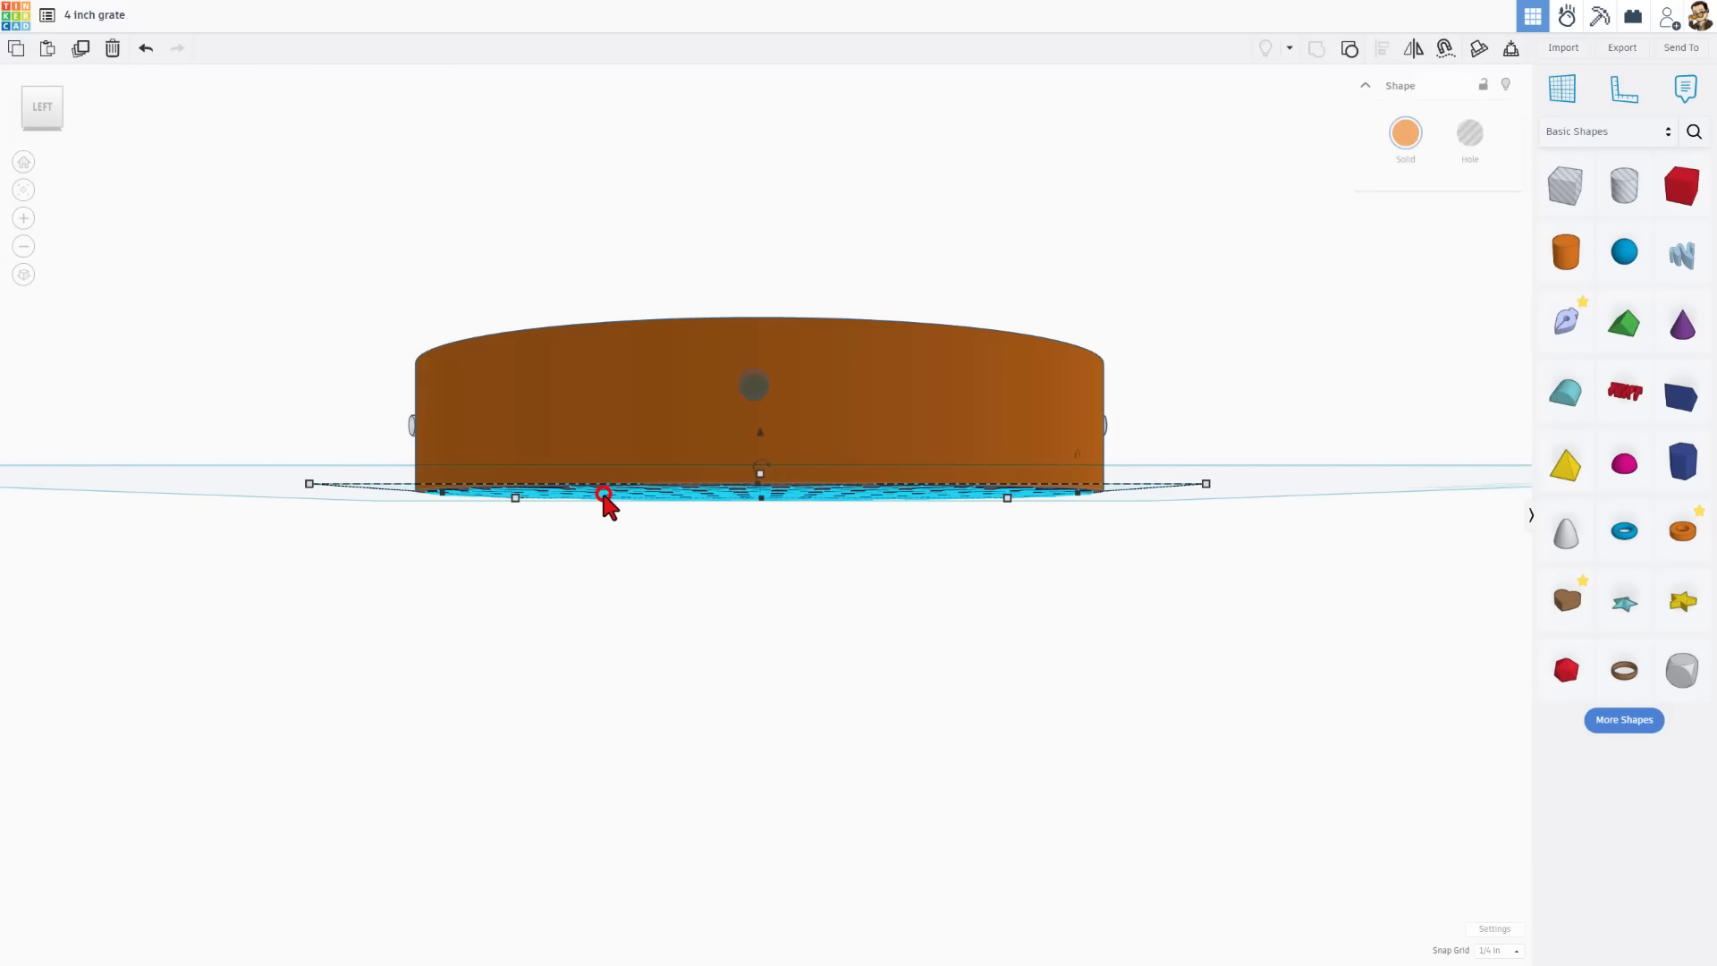
pyautogui.click(1506, 84)
pyautogui.moveTo(1056, 289); pyautogui.dragTo(362, 241, button='right')
# Step: Group the ring with the four hole cylinders to cut the wall holes, and show the hidden honeycomb disc again
pyautogui.moveTo(338, 235); pyautogui.dragTo(1191, 617)
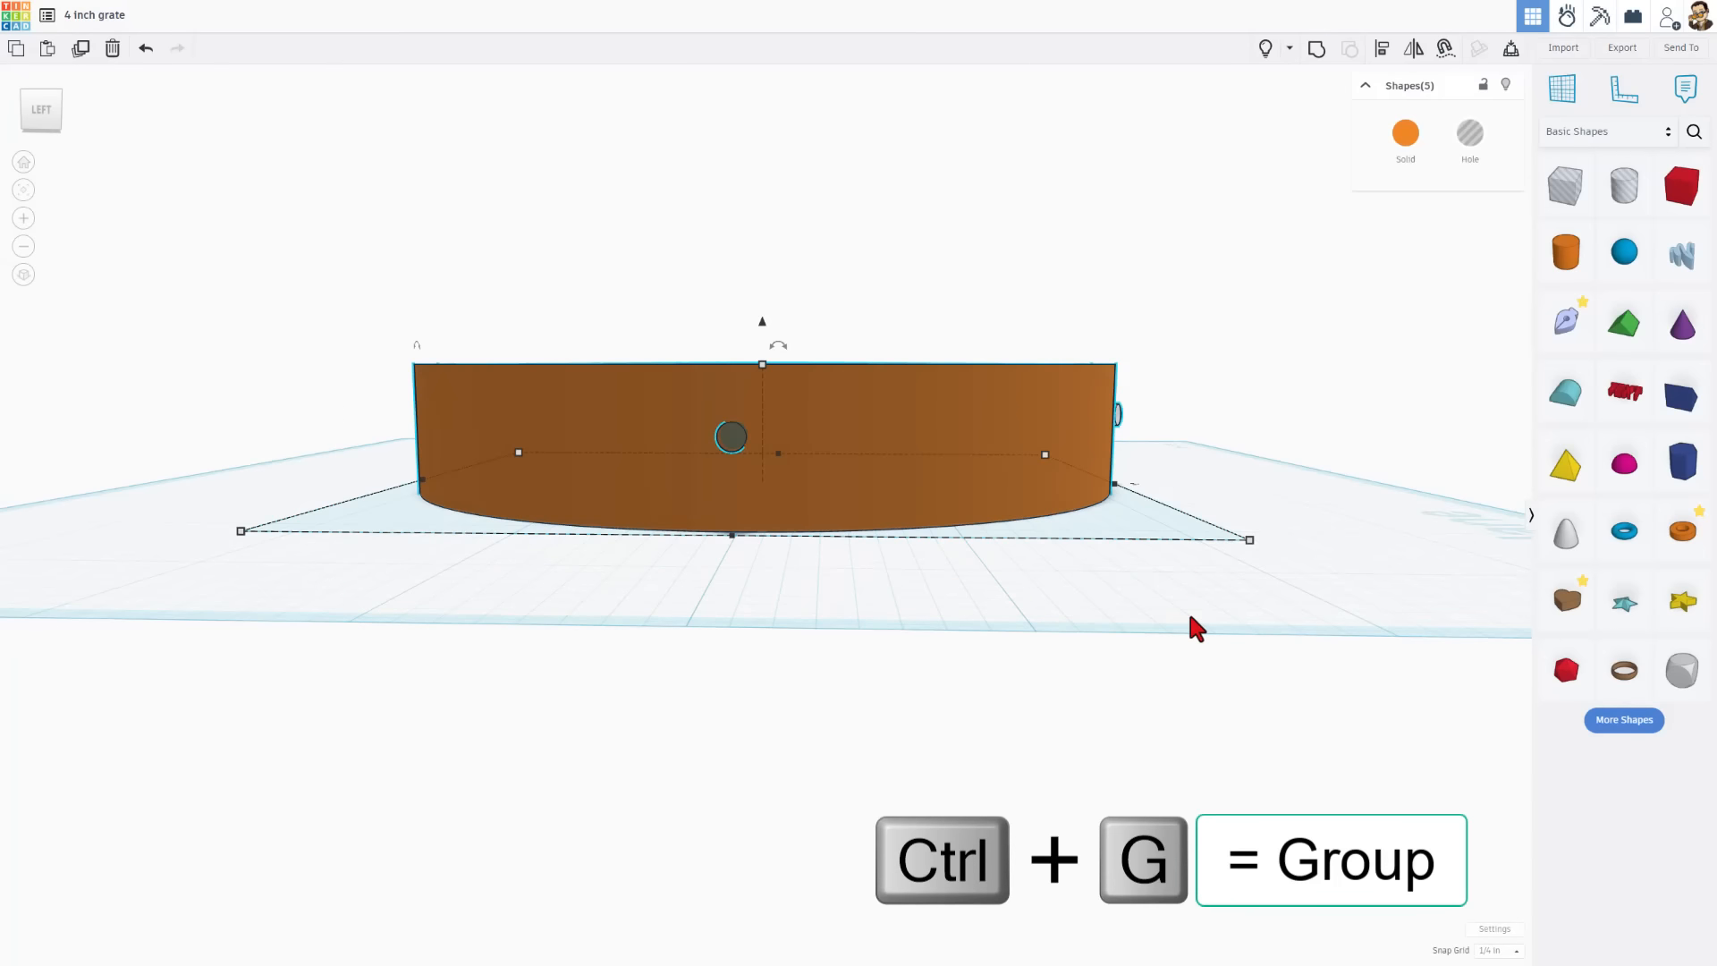
pyautogui.hotkey('ctrl', 'g')
pyautogui.moveTo(1154, 575); pyautogui.dragTo(1259, 498, button='right')
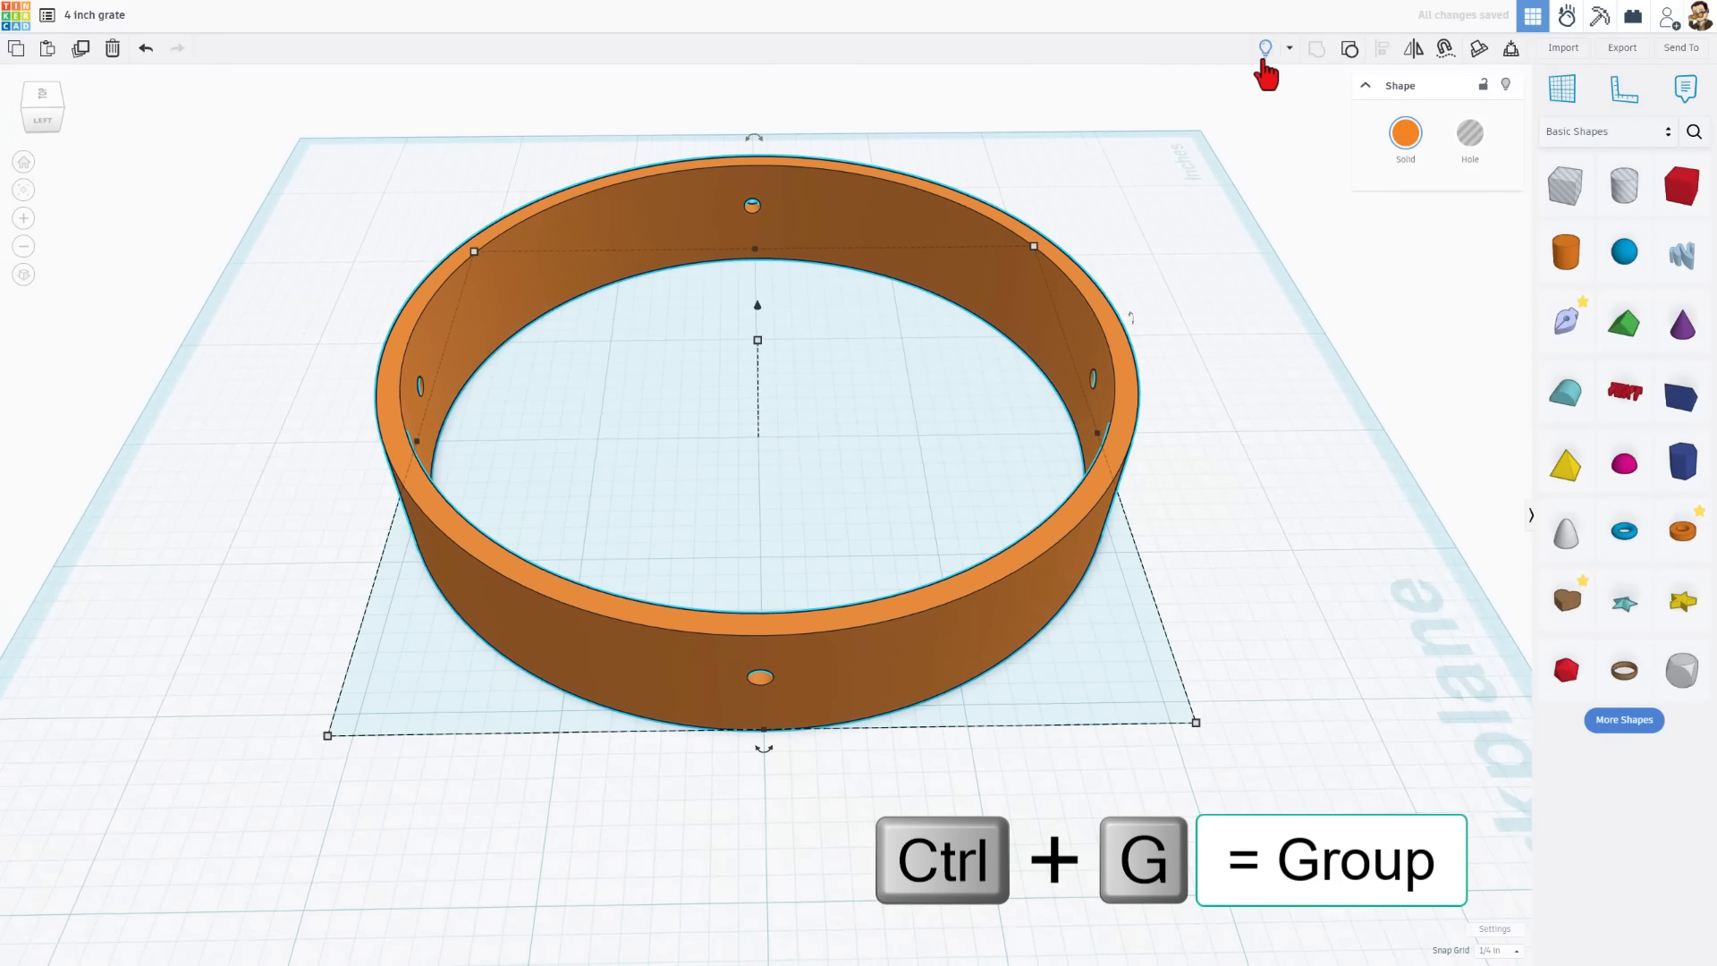
pyautogui.click(1262, 55)
pyautogui.moveTo(769, 464); pyautogui.dragTo(900, 486, button='right')
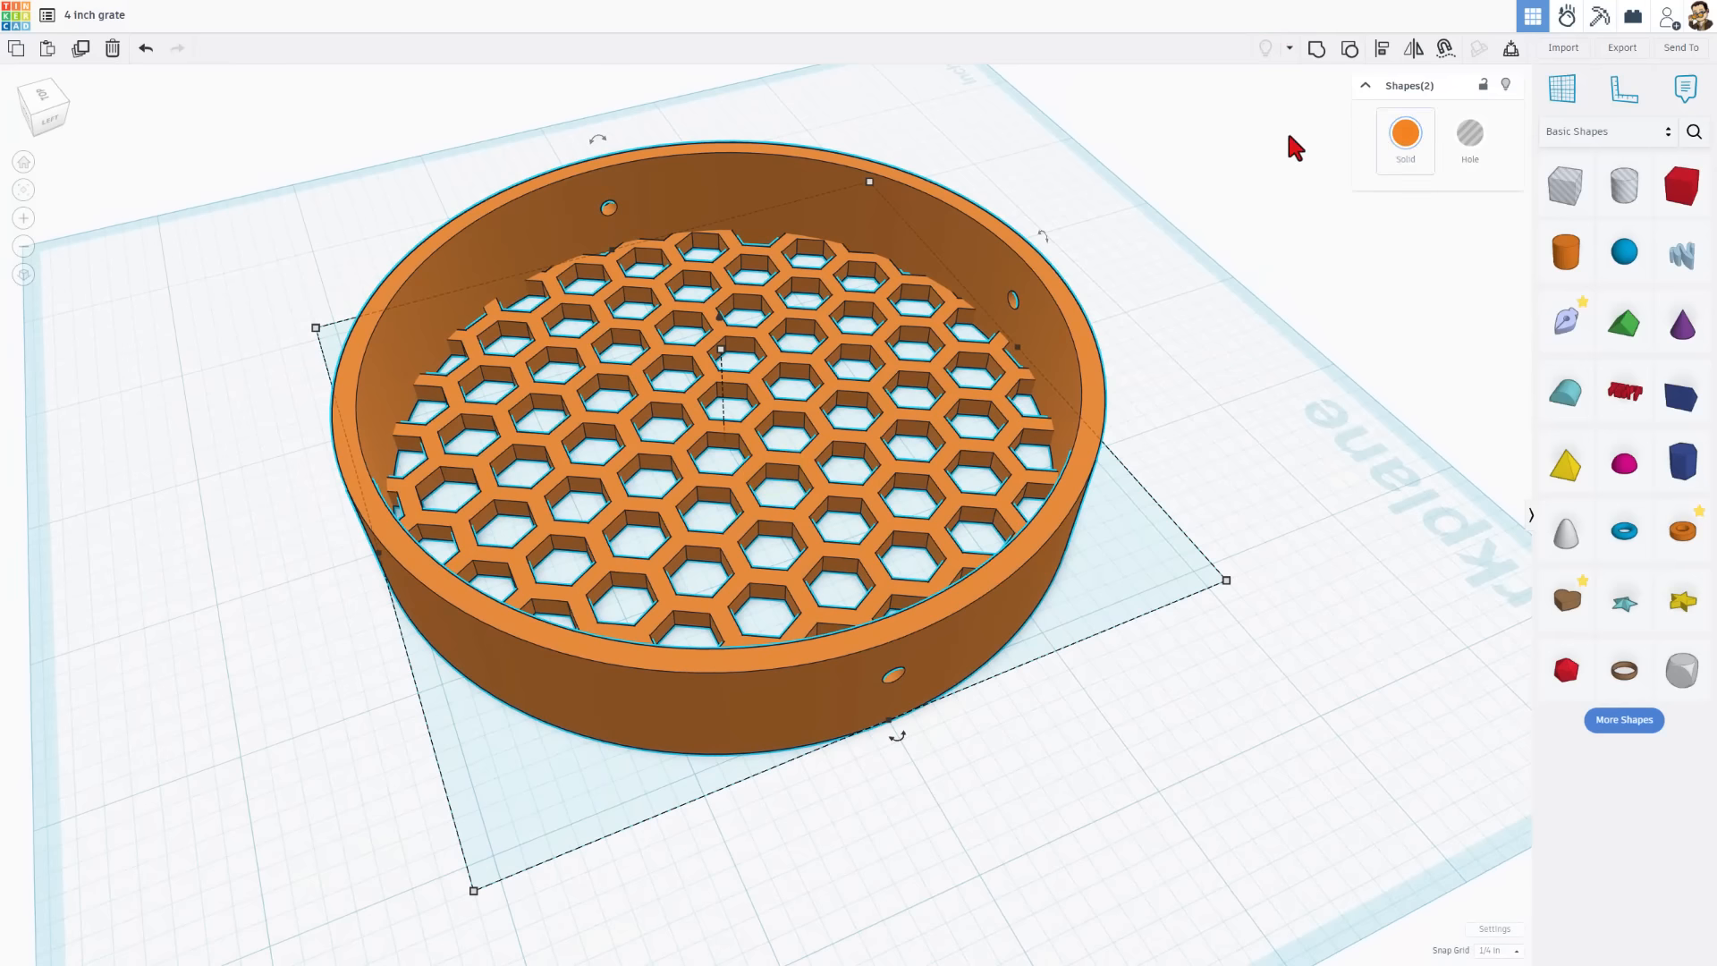
# Step: Select the ring and honeycomb disc, export only these two shapes as STL, and save the file as 4 inch grate.stl in the 3dmodeling folder
pyautogui.click(1234, 207)
pyautogui.moveTo(1085, 107); pyautogui.dragTo(317, 657)
pyautogui.click(1621, 47)
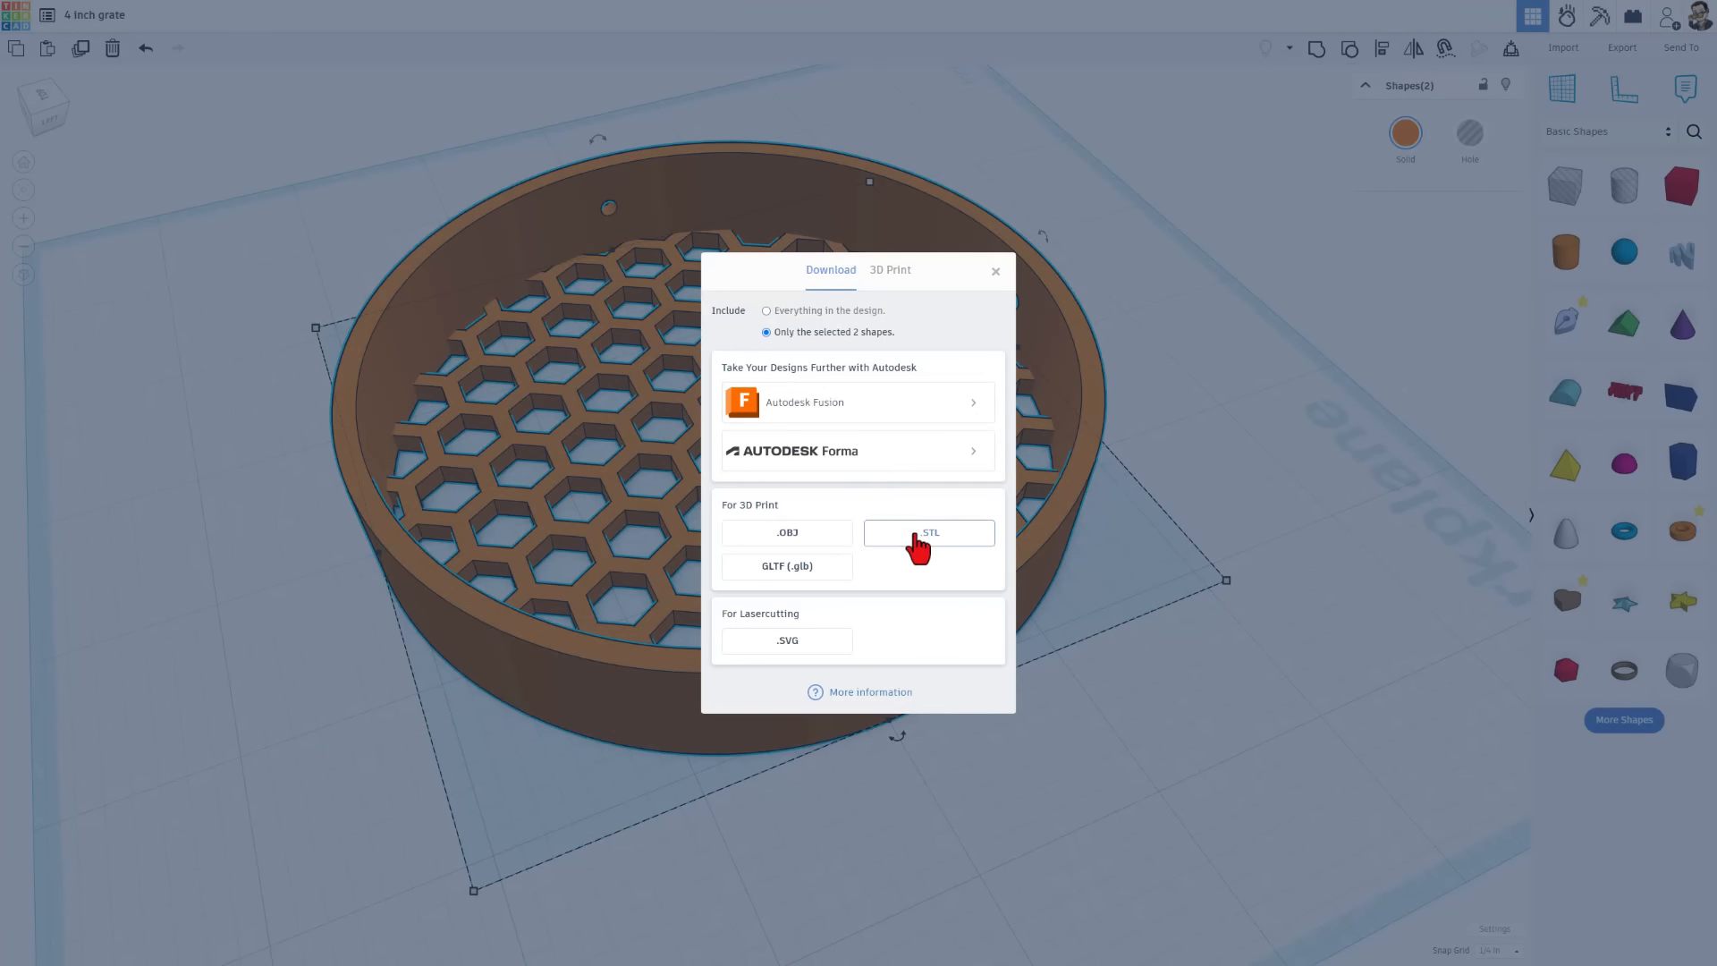
pyautogui.click(915, 535)
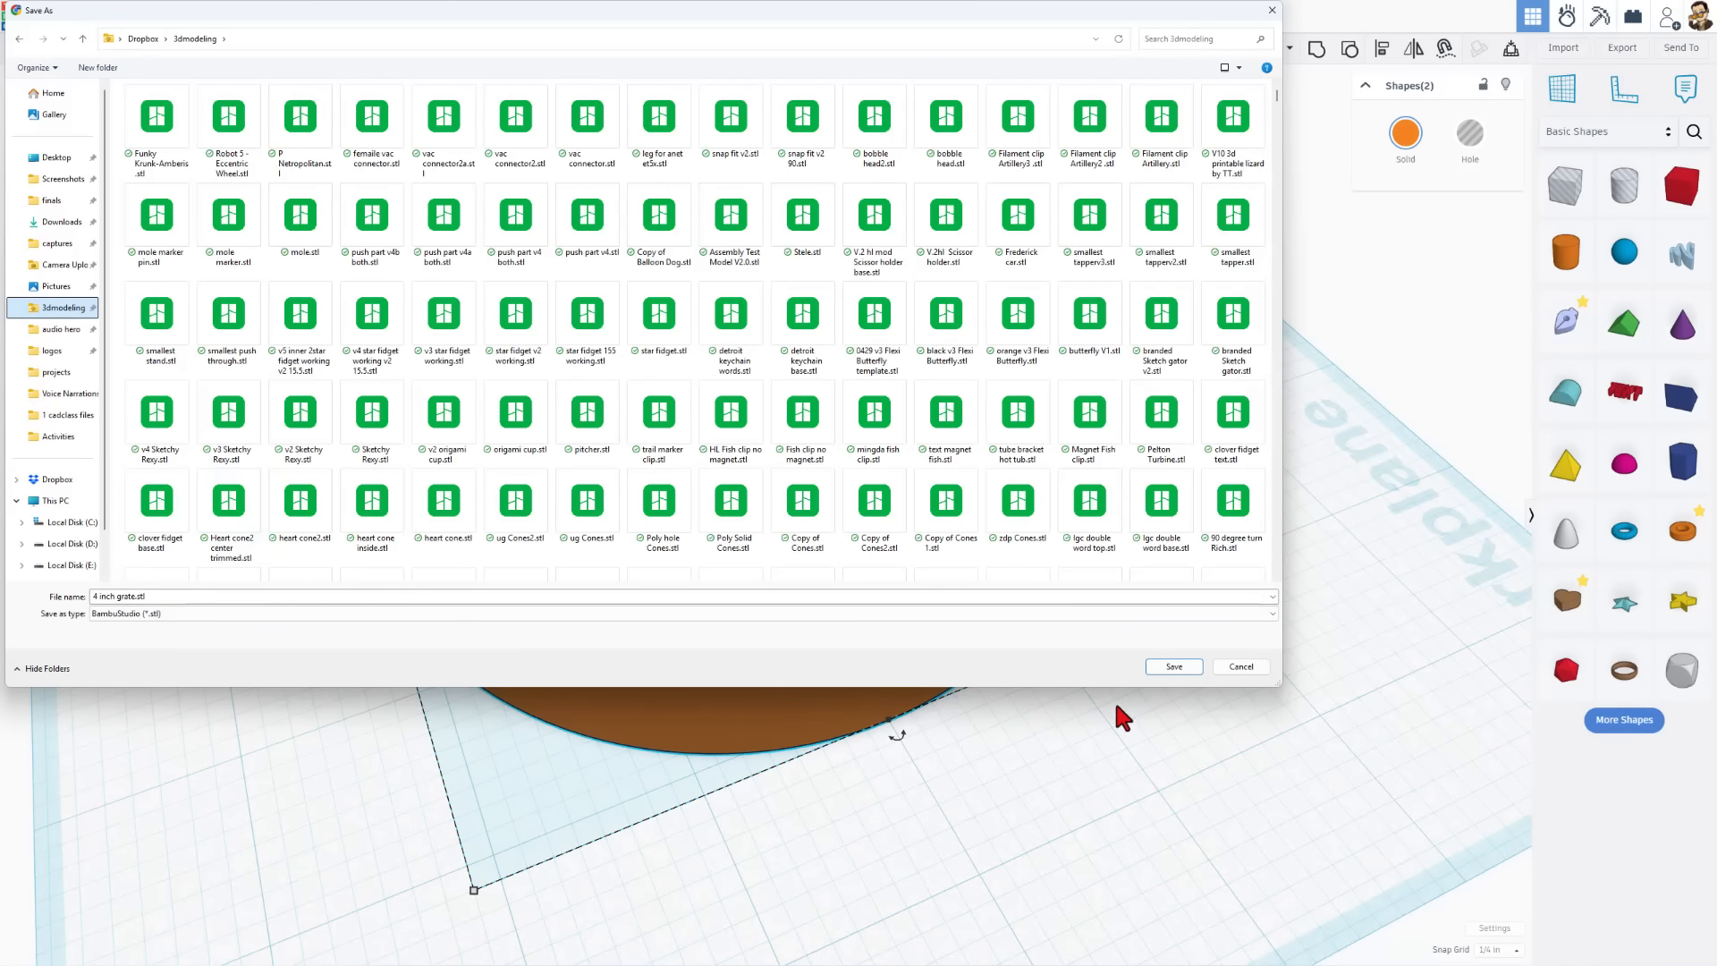
pyautogui.click(1163, 666)
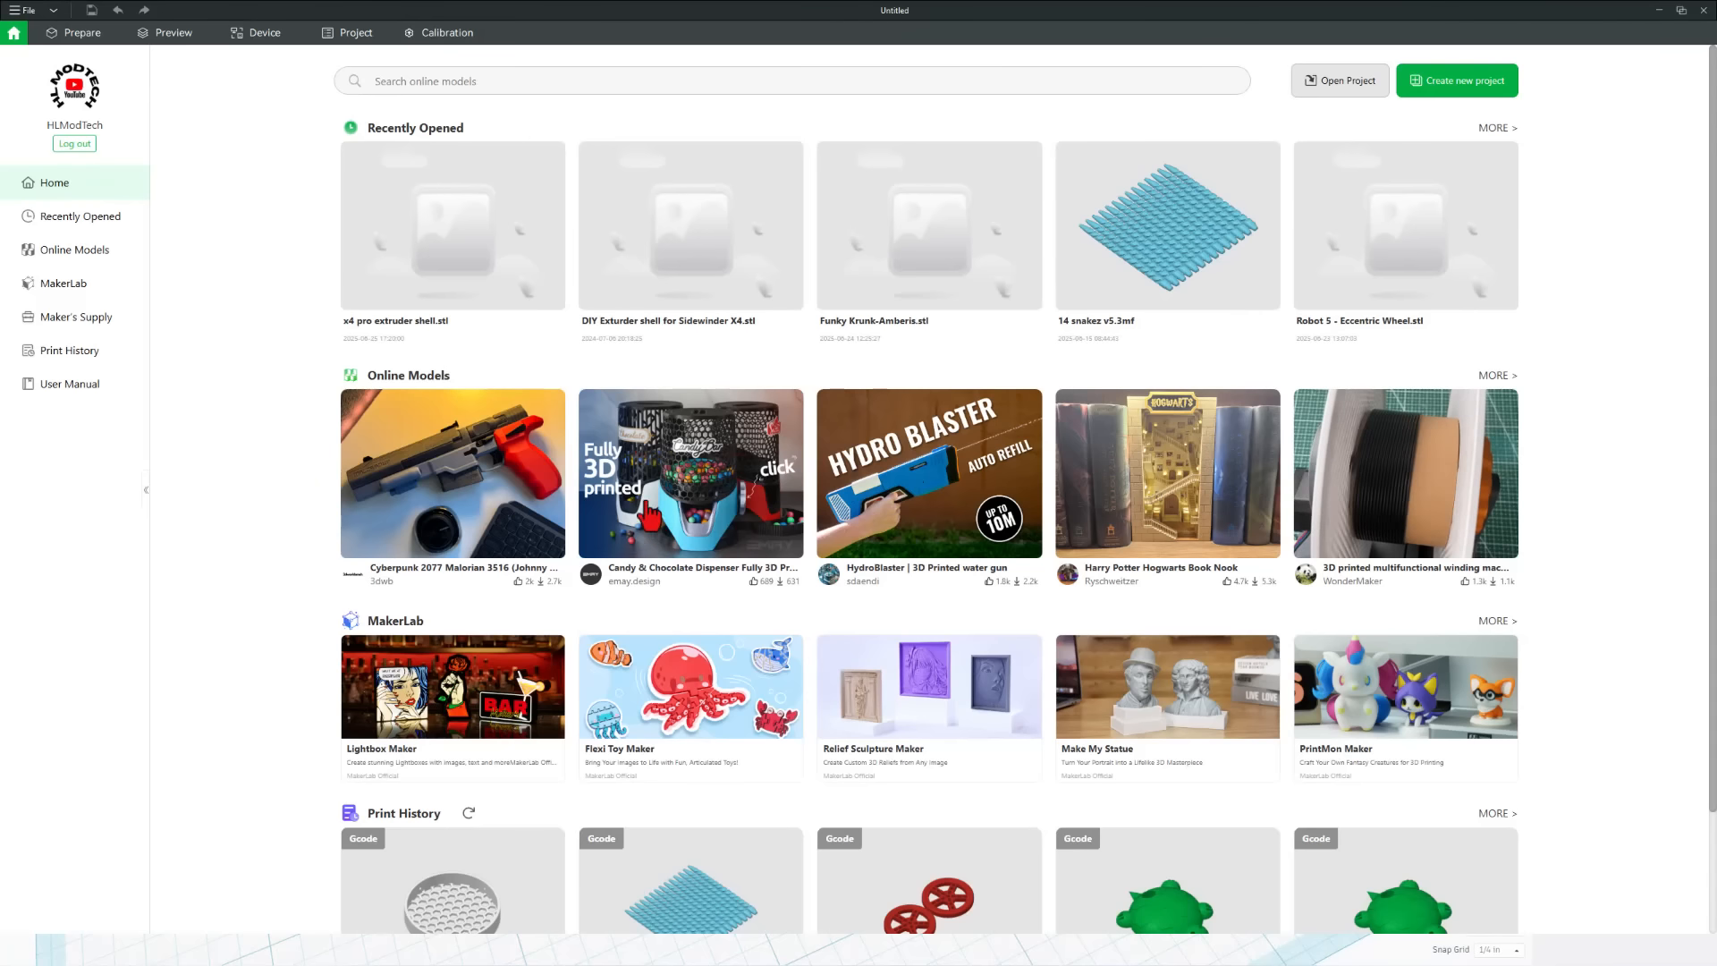
# Step: Switch to Bambu Studio, import 4 inch grate.stl into a new project, and change the model's filament to number 2, Generic PLA
pyautogui.click(1440, 82)
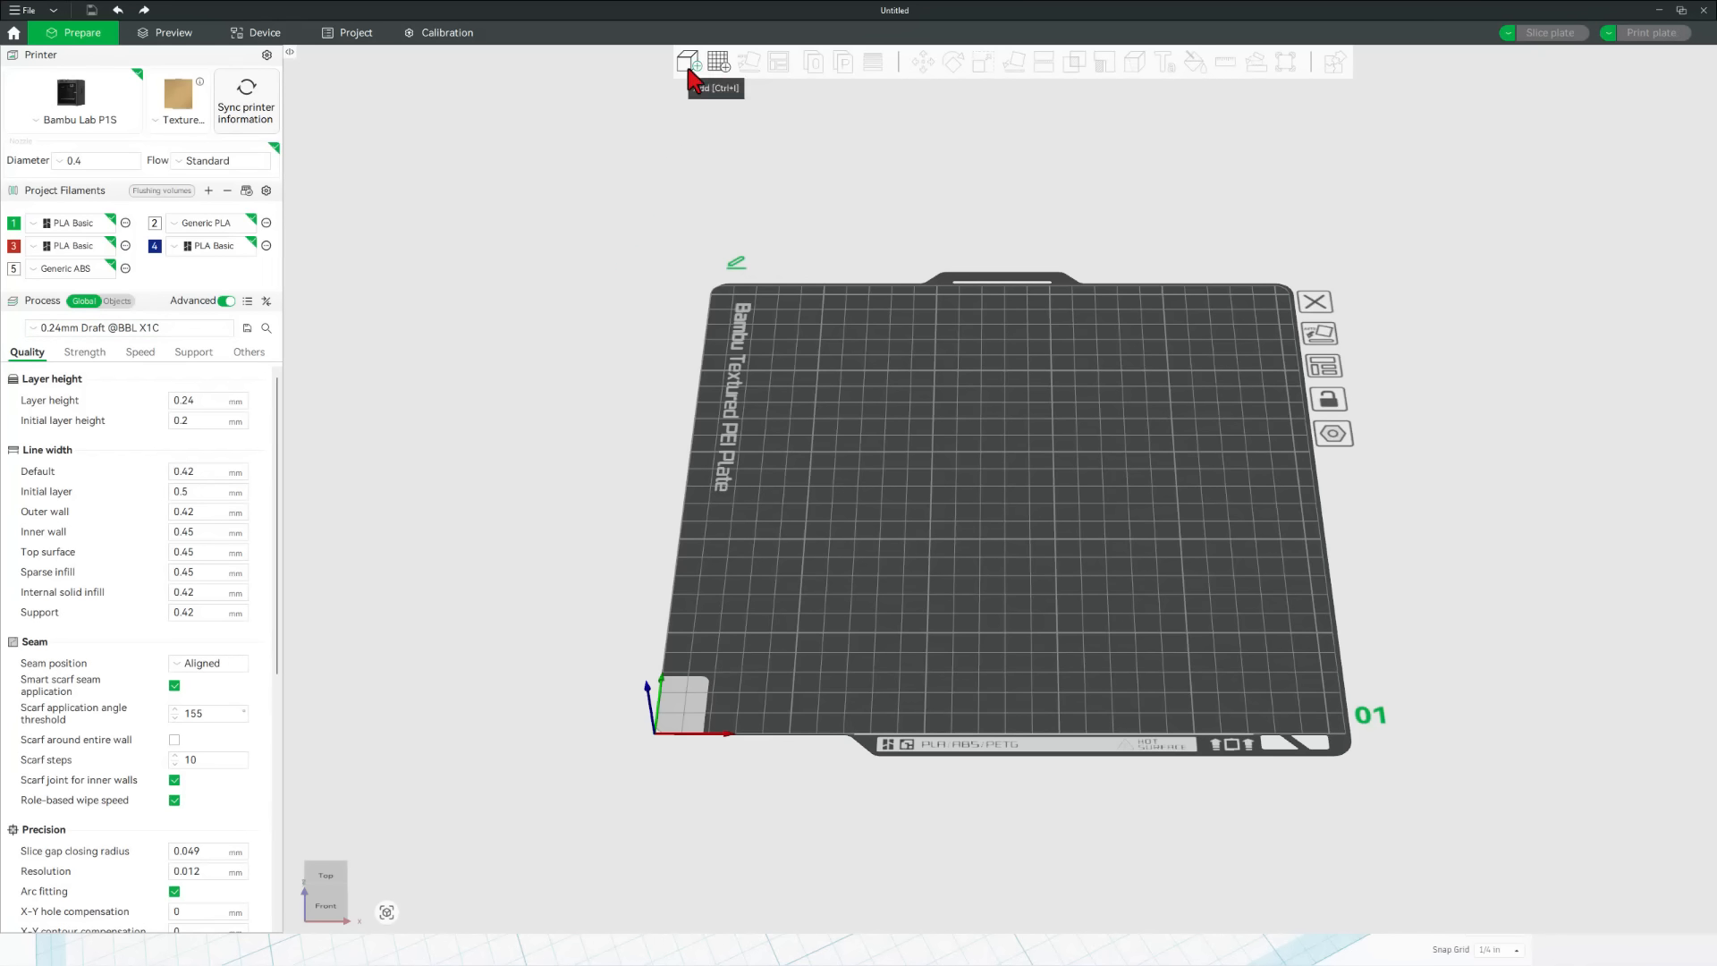
pyautogui.click(689, 62)
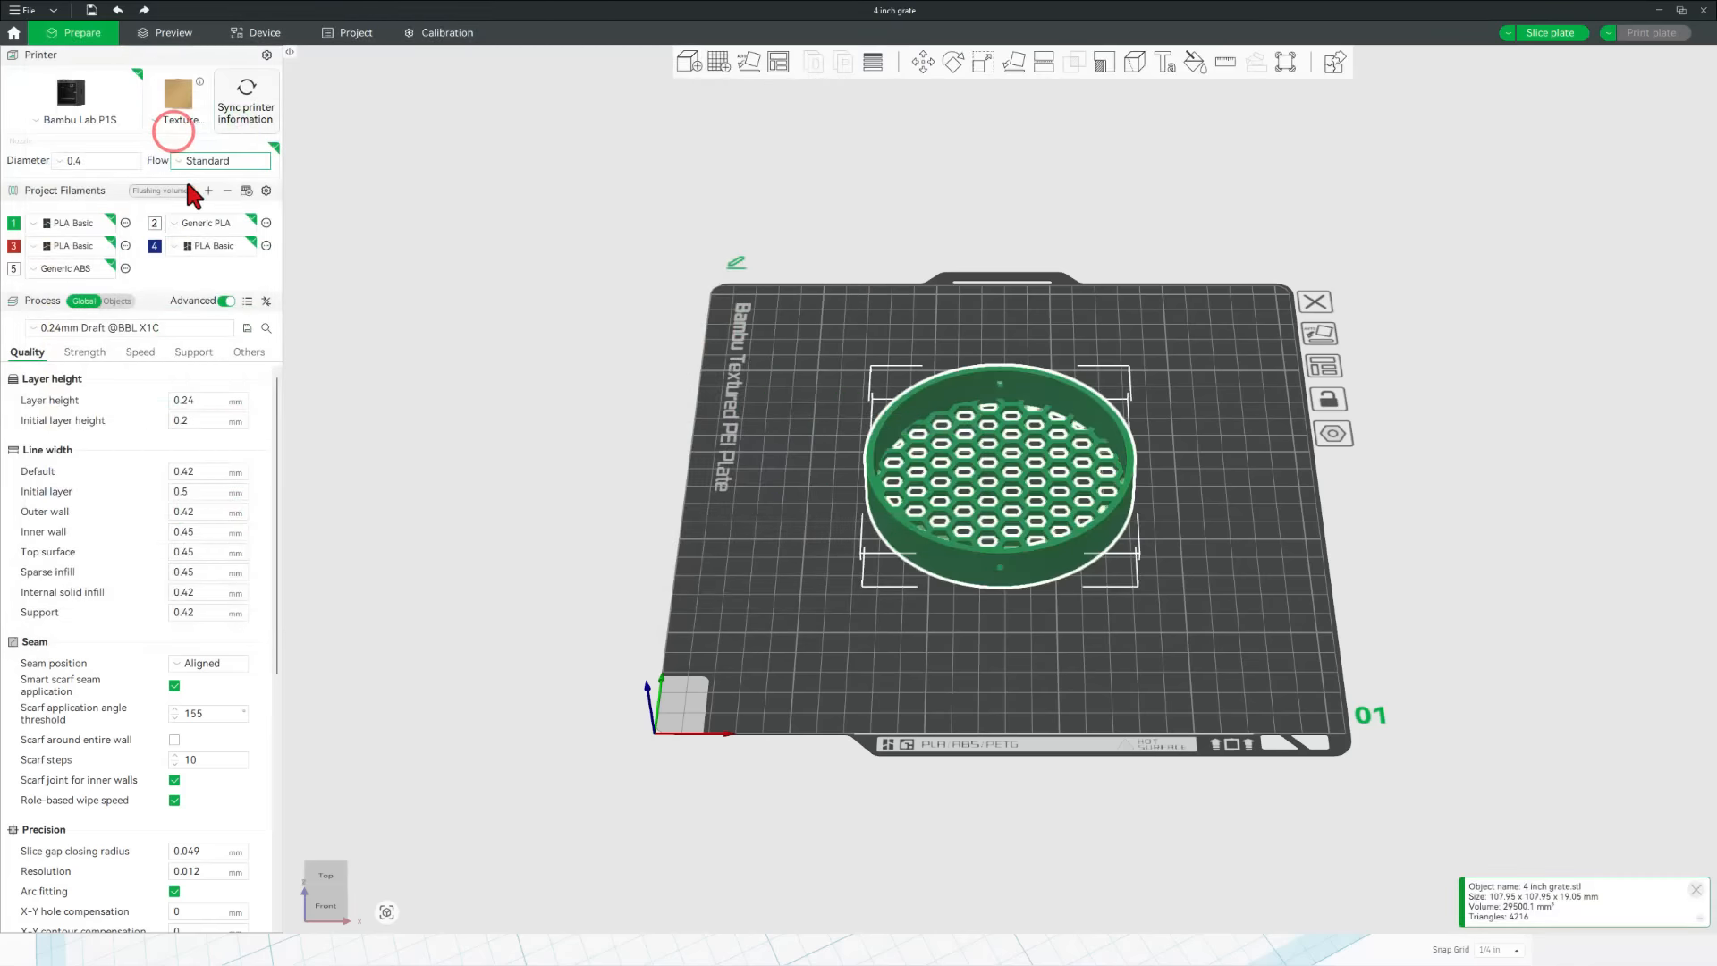
pyautogui.rightClick(950, 579)
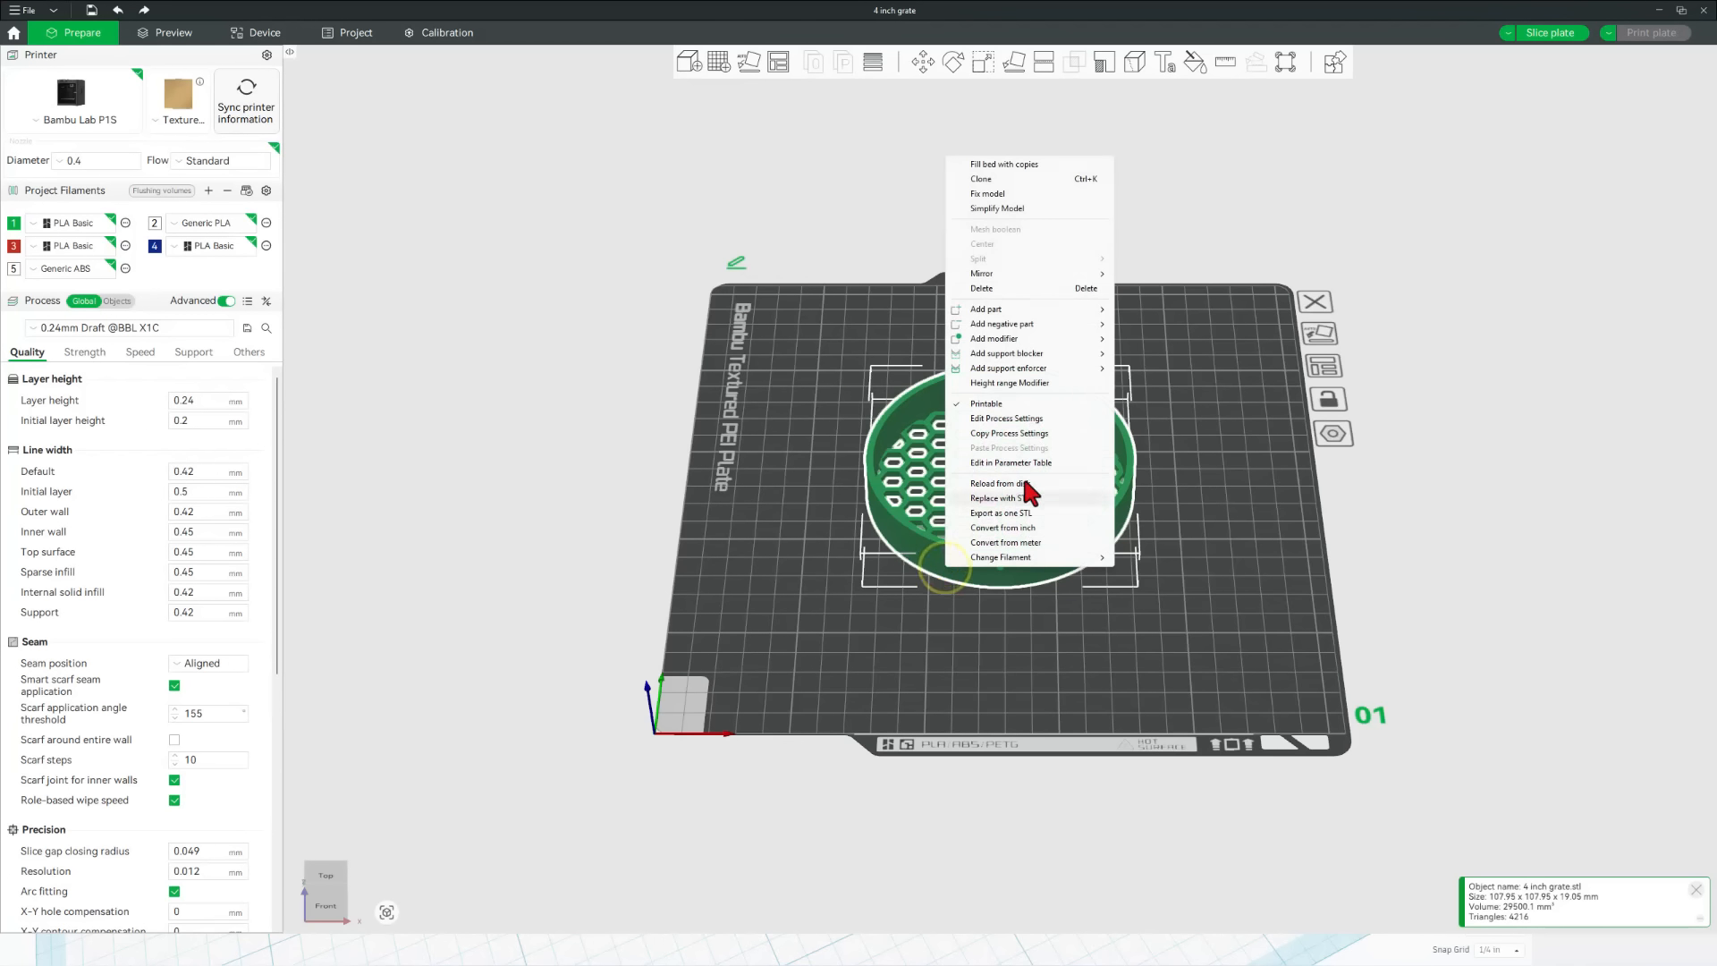
pyautogui.moveTo(1011, 558)
pyautogui.click(1153, 576)
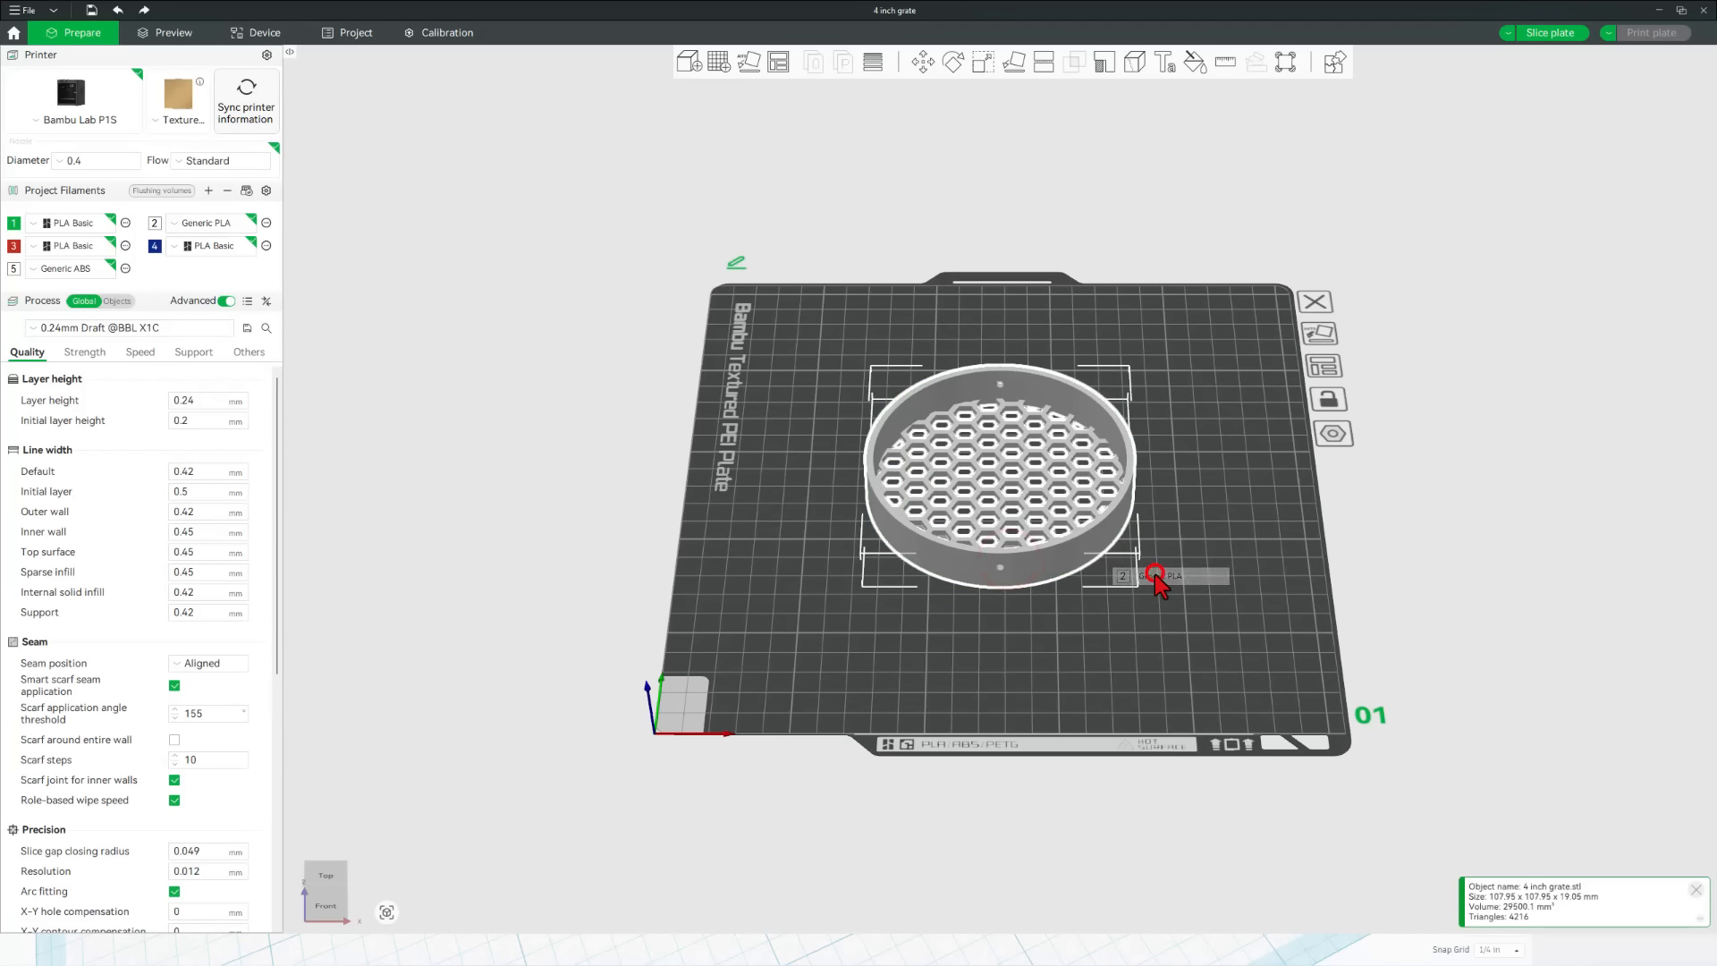
# Step: Slice the plate and send the grate's print job to the Bambu Lab P1S with timelapse and auto bed leveling on
pyautogui.click(1547, 34)
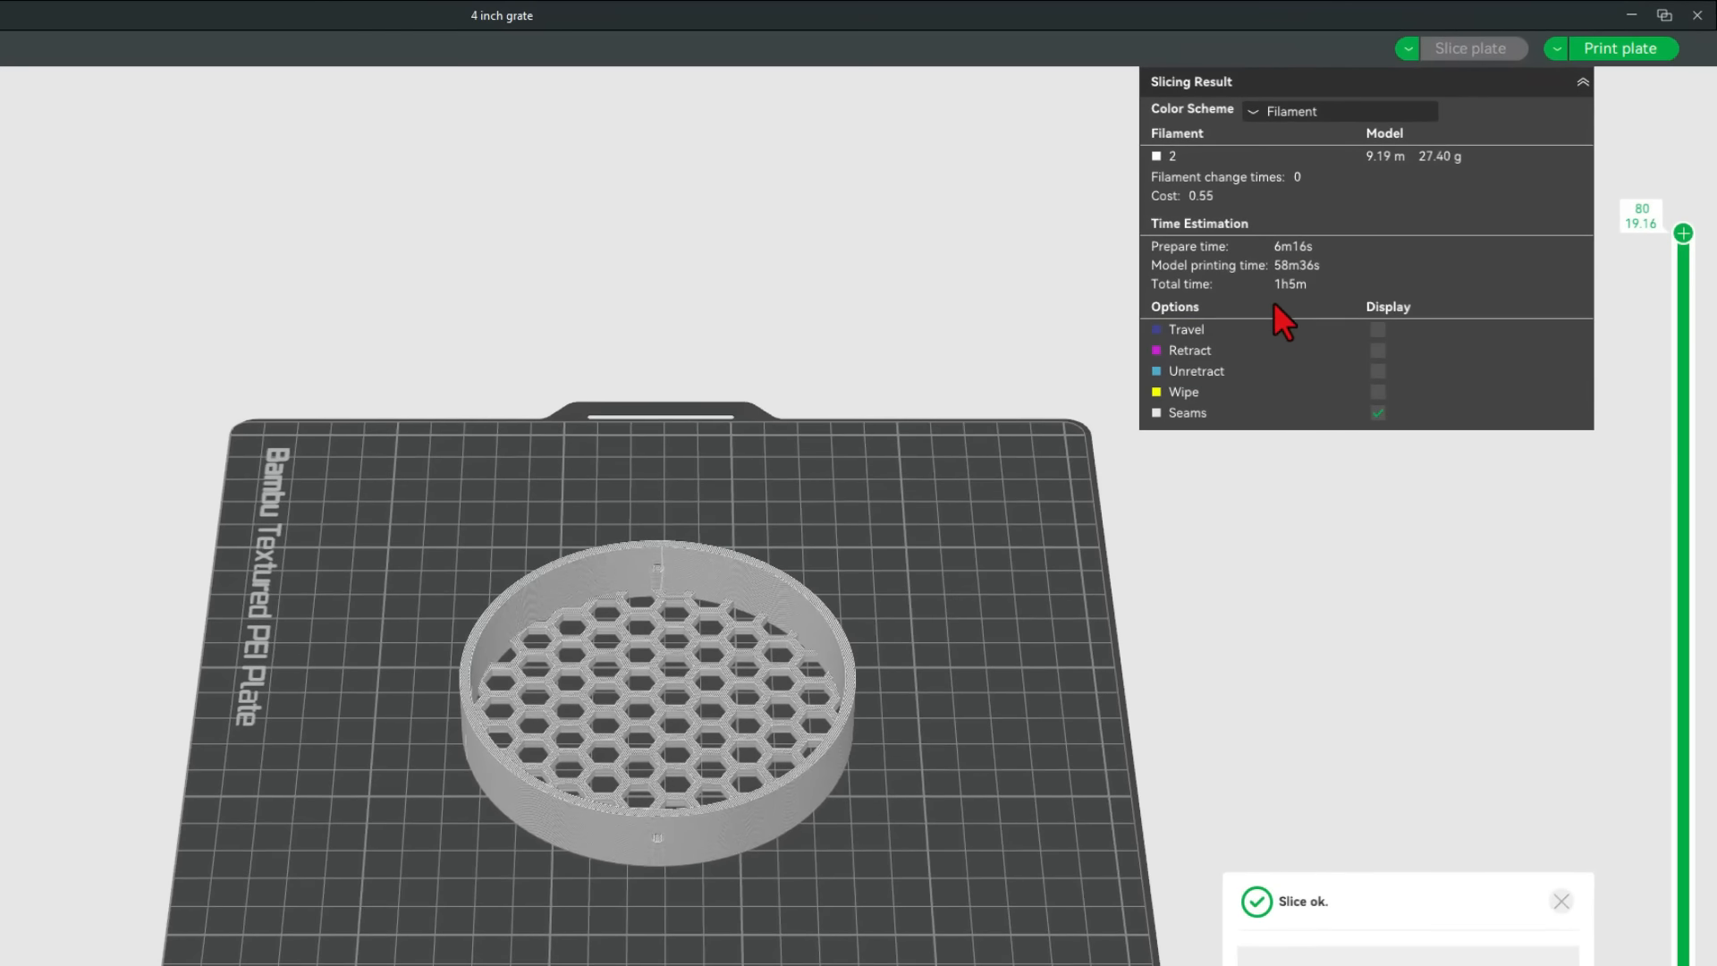
pyautogui.moveTo(952, 827)
pyautogui.mouseDown()
pyautogui.moveTo(921, 818)
pyautogui.moveTo(916, 845)
pyautogui.moveTo(944, 818)
pyautogui.mouseUp()
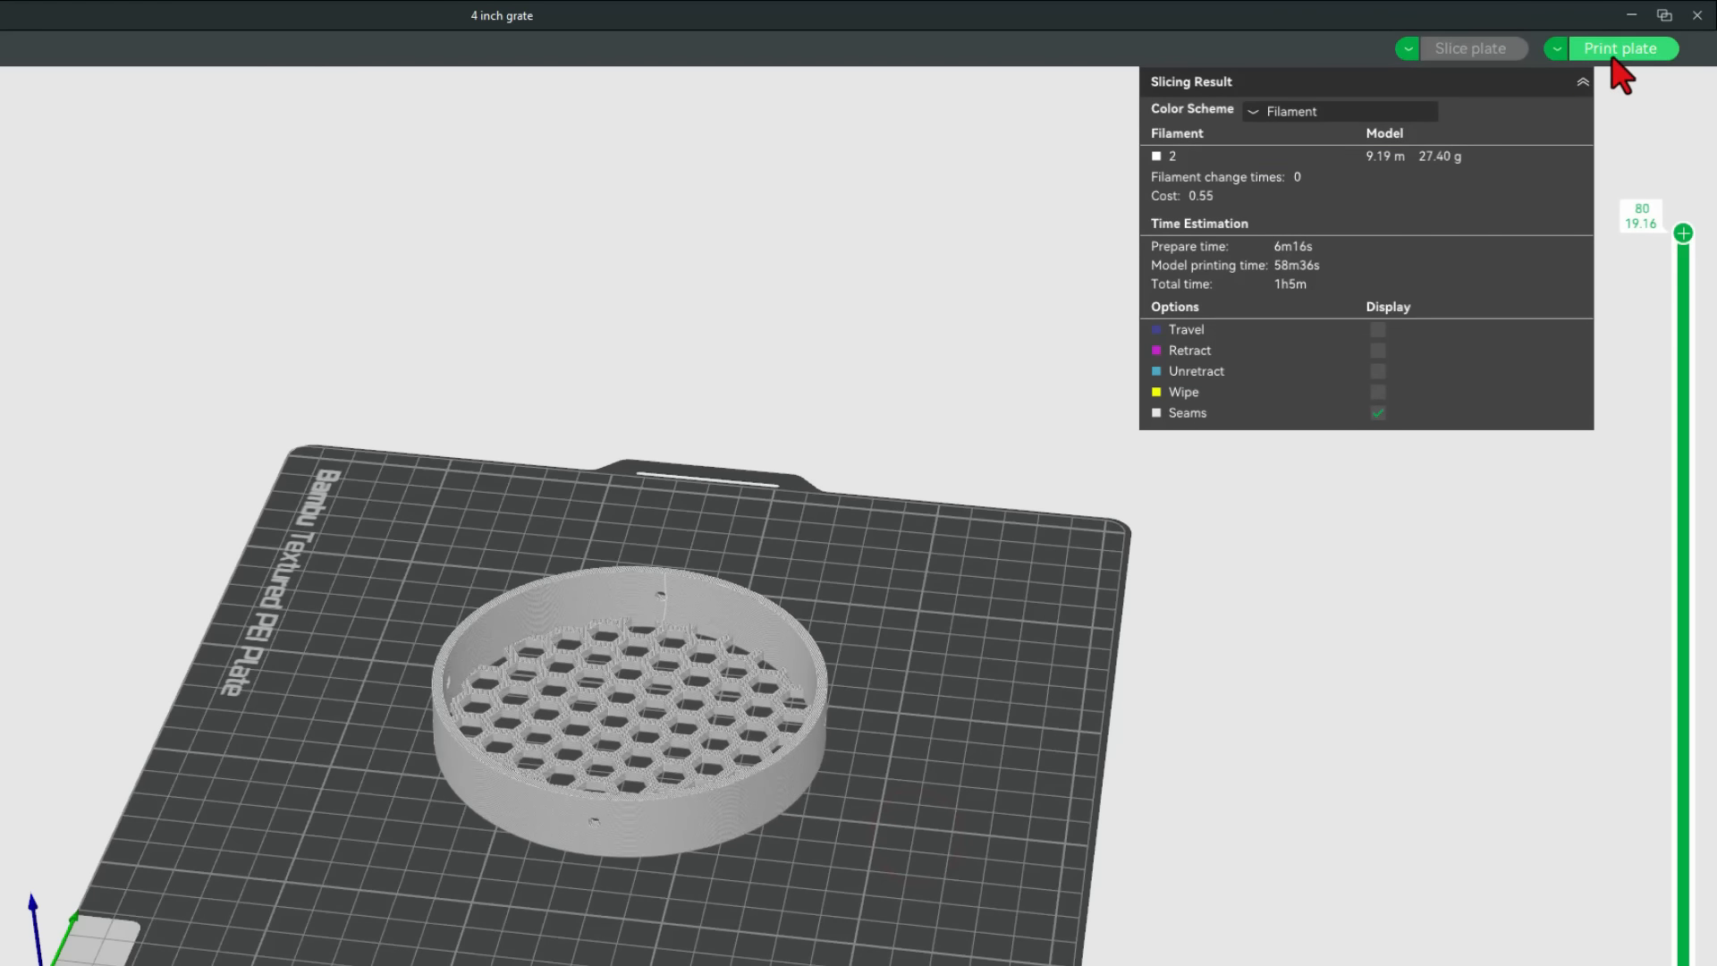
pyautogui.click(1609, 52)
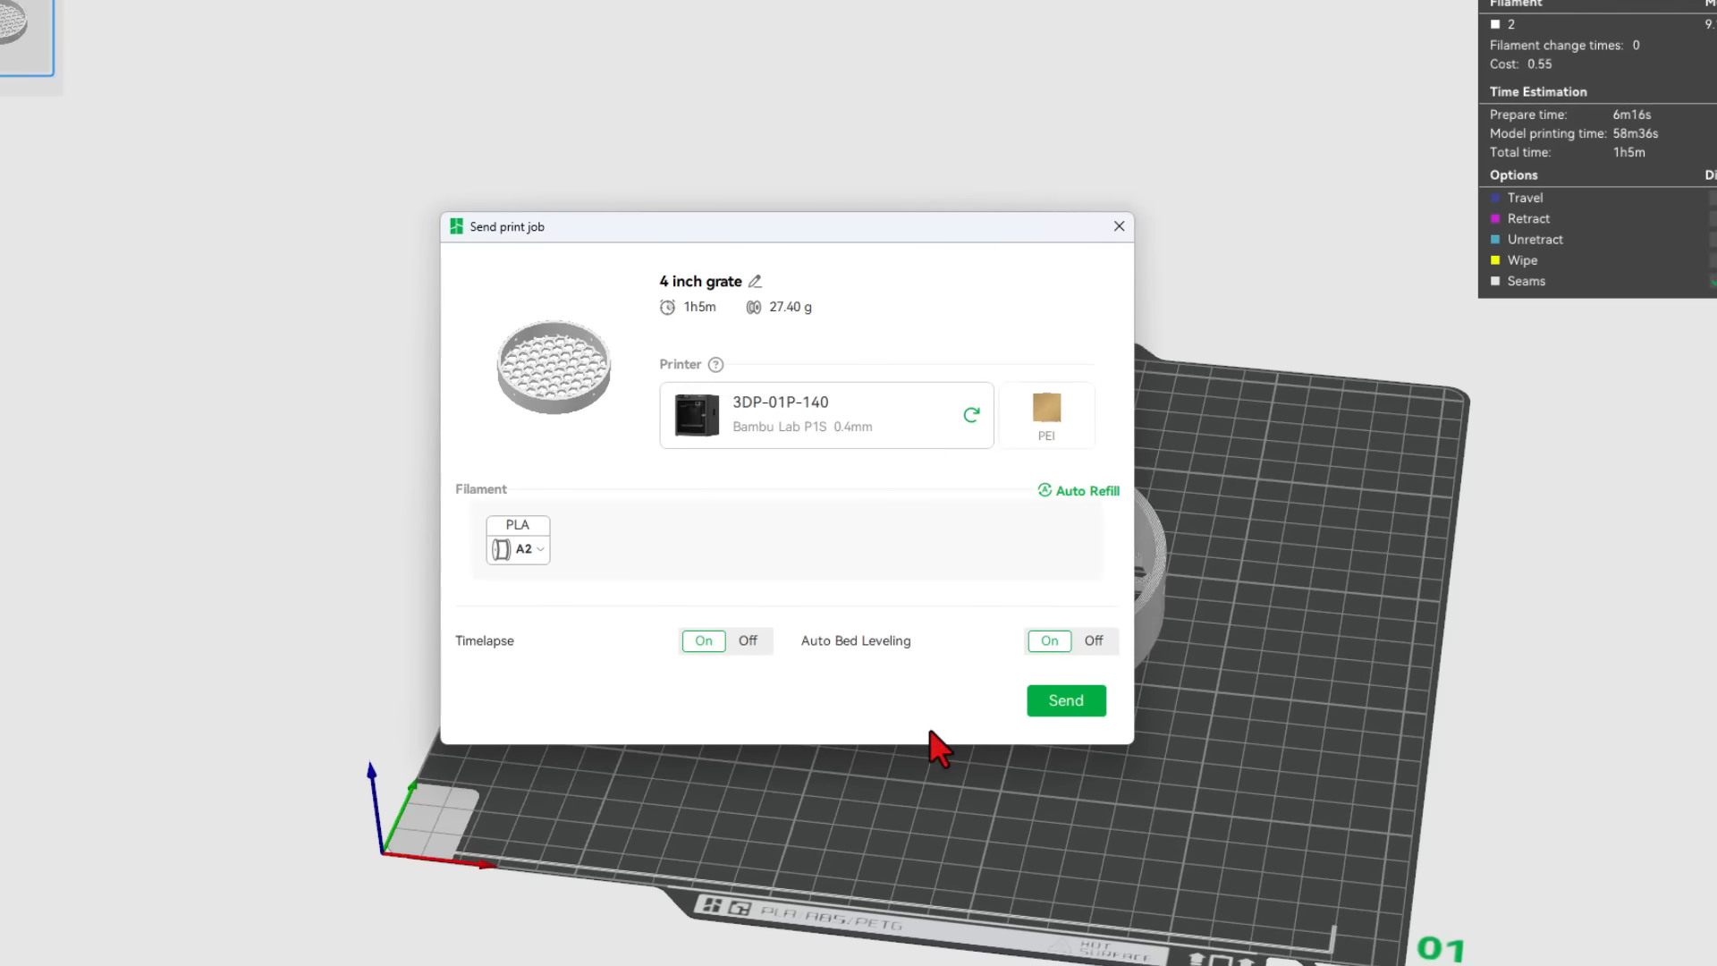
pyautogui.click(1059, 704)
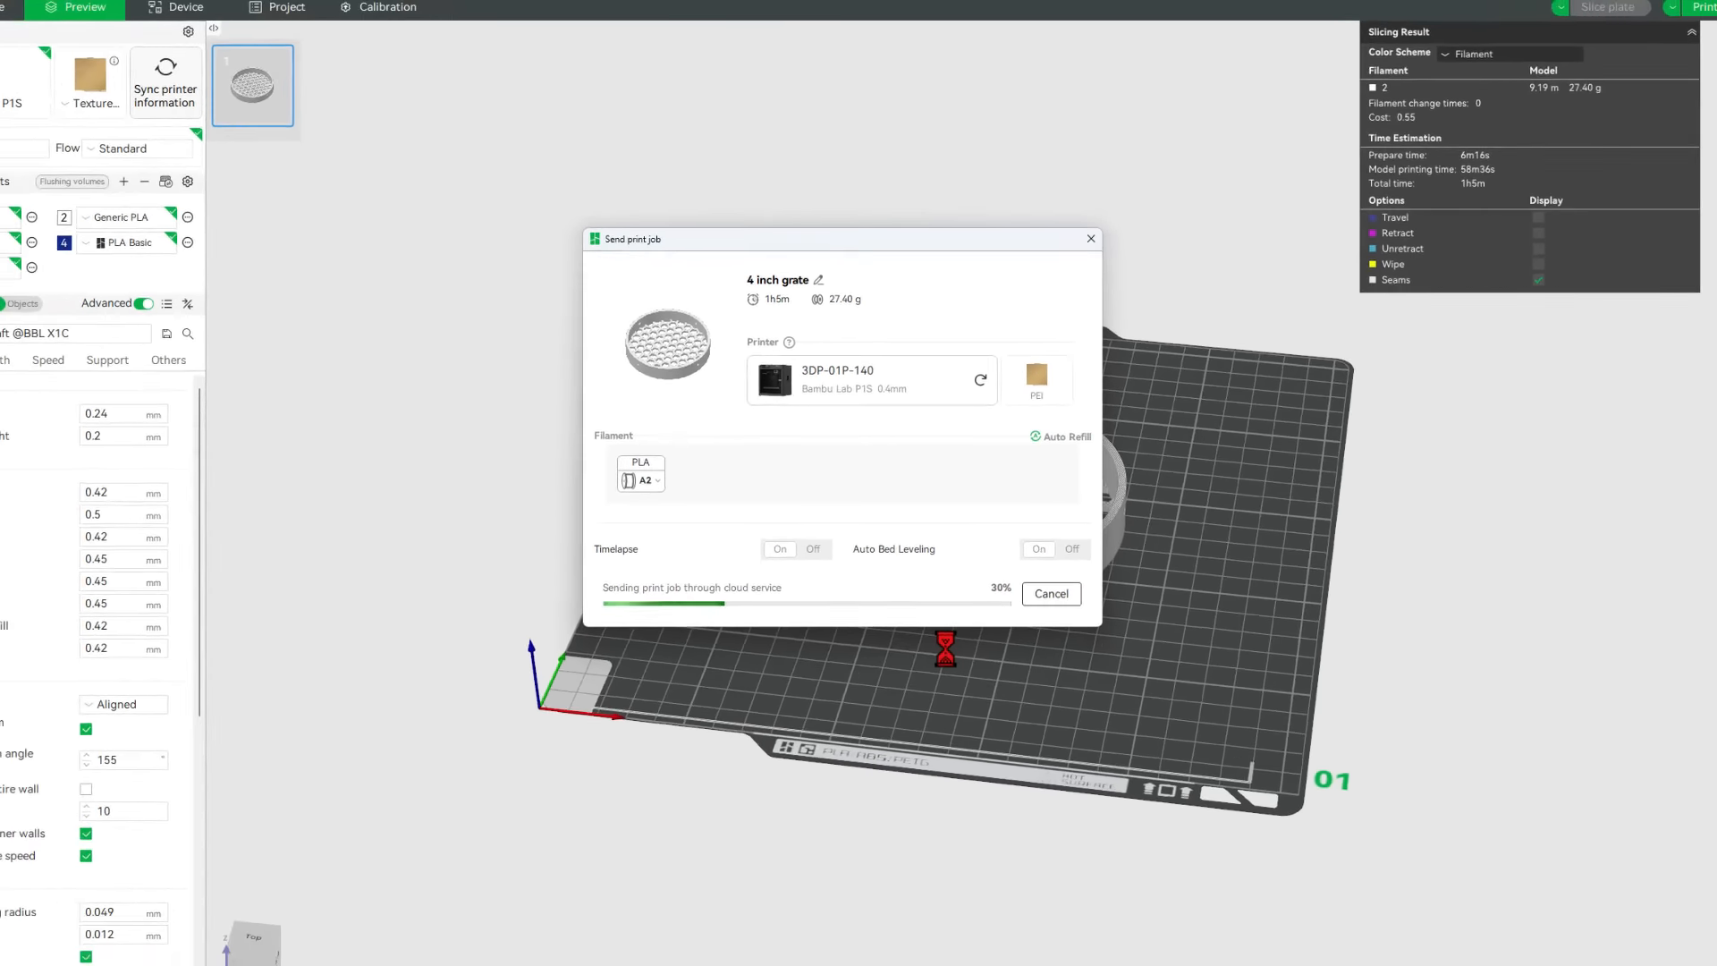